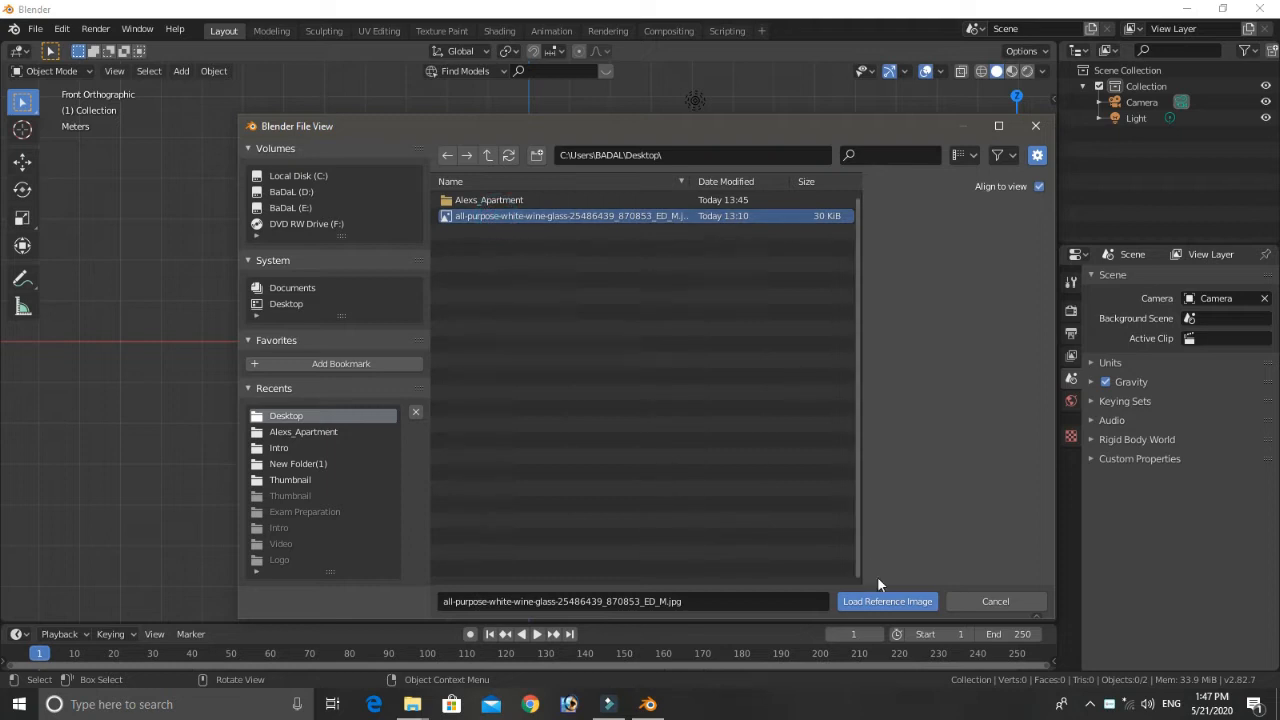
Step: Load all-purpose-white-wine-glass-25486439_870853_ED_M.jpg from the Desktop as a reference image
click(887, 600)
scroll(672, 401, up, 8)
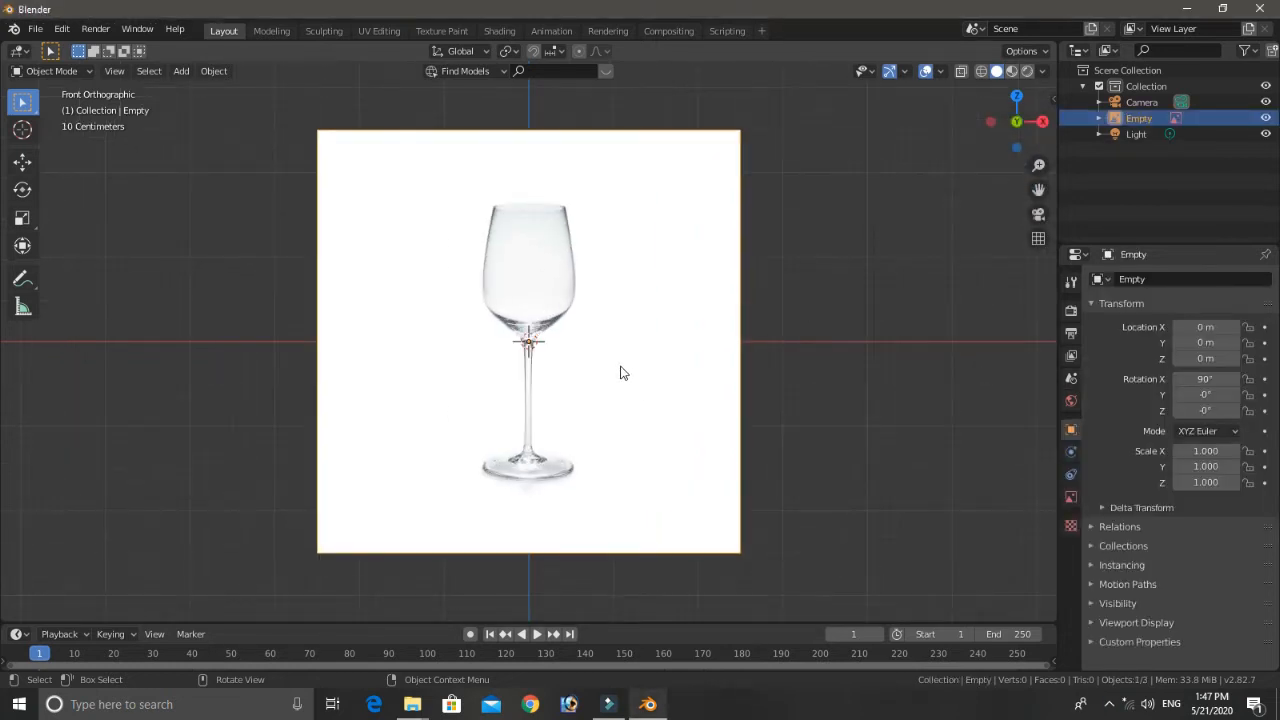
scroll(703, 372, down, 2)
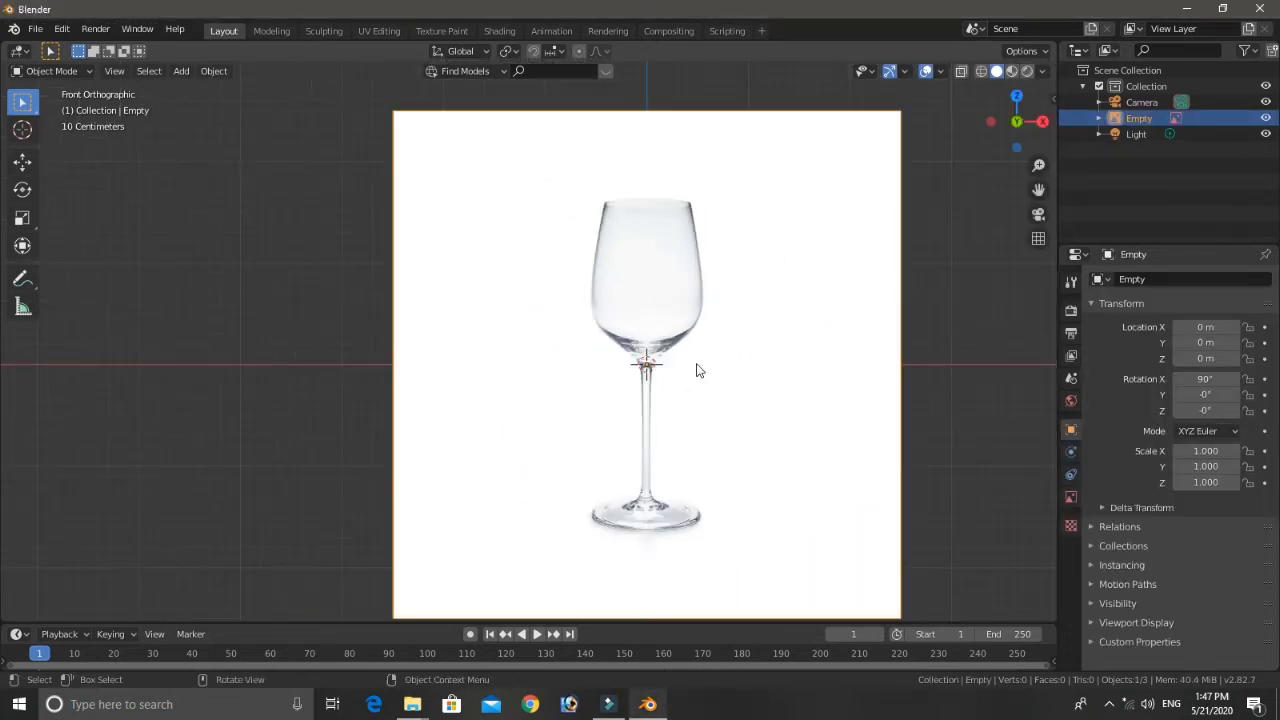
Step: Add a cylinder mesh and raise it along Z to about 0.756 m, over the glass bowl
key(shift+a)
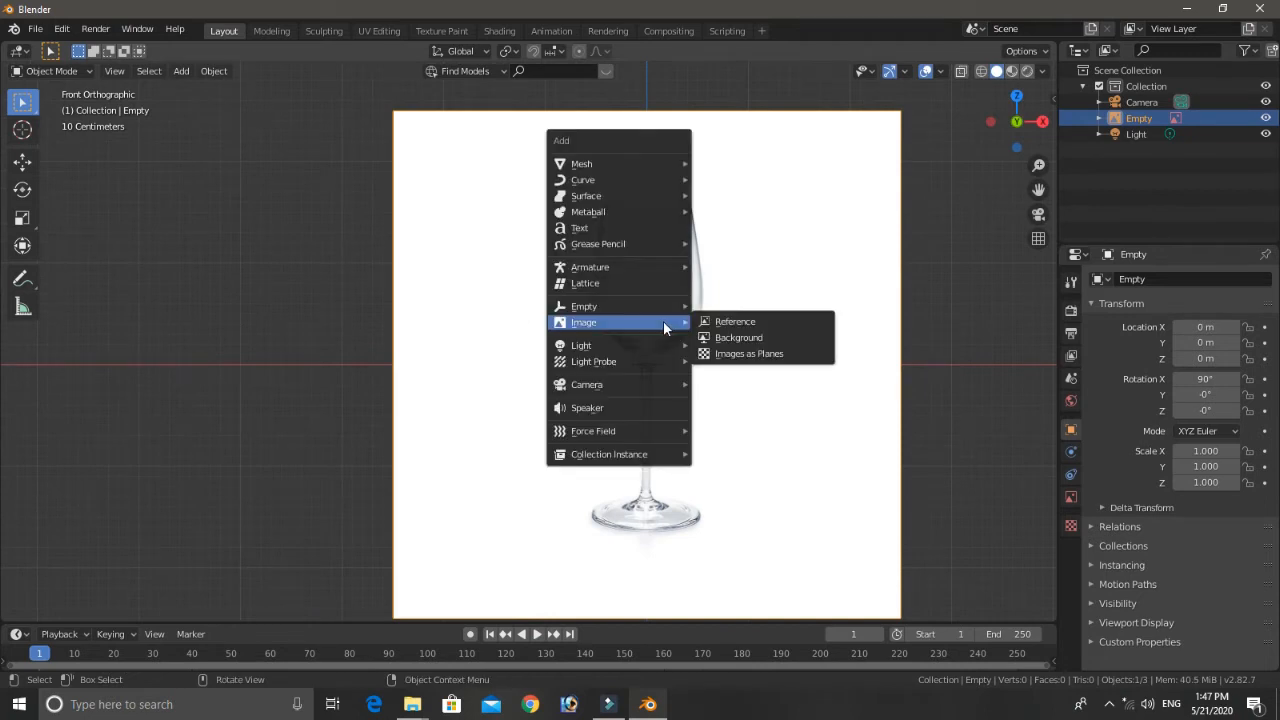
mouse_move(623, 163)
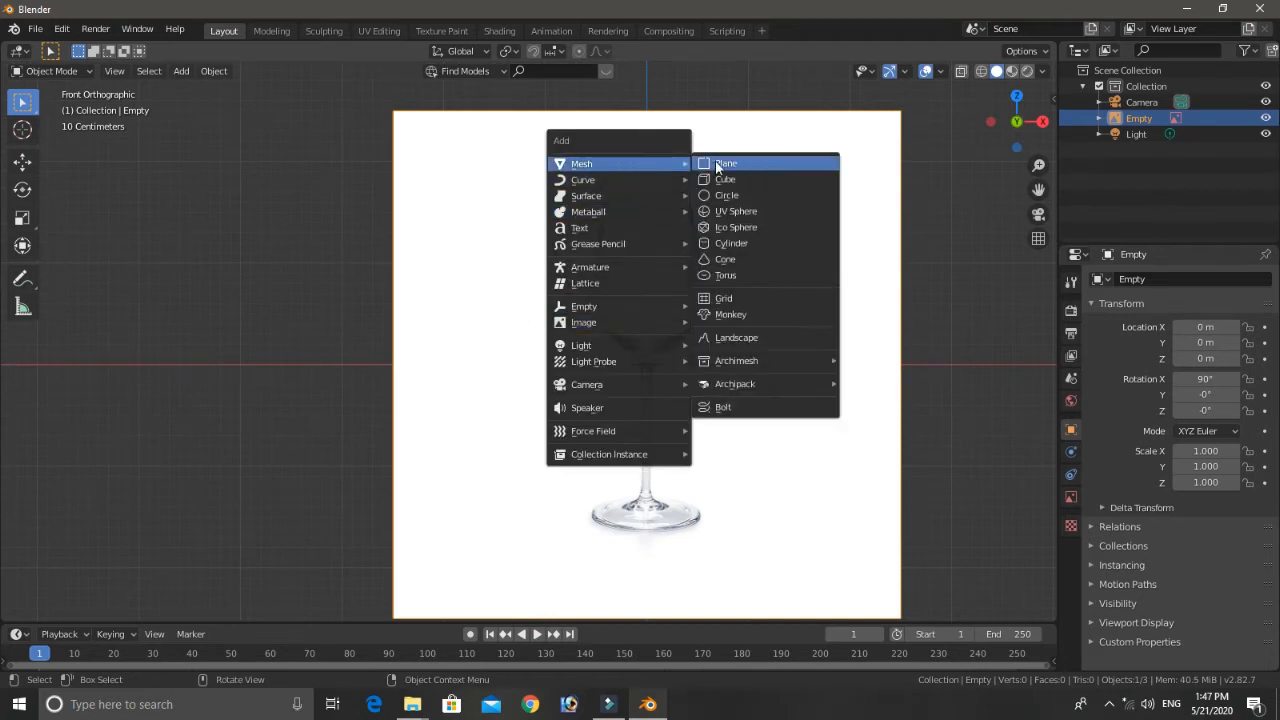
click(743, 243)
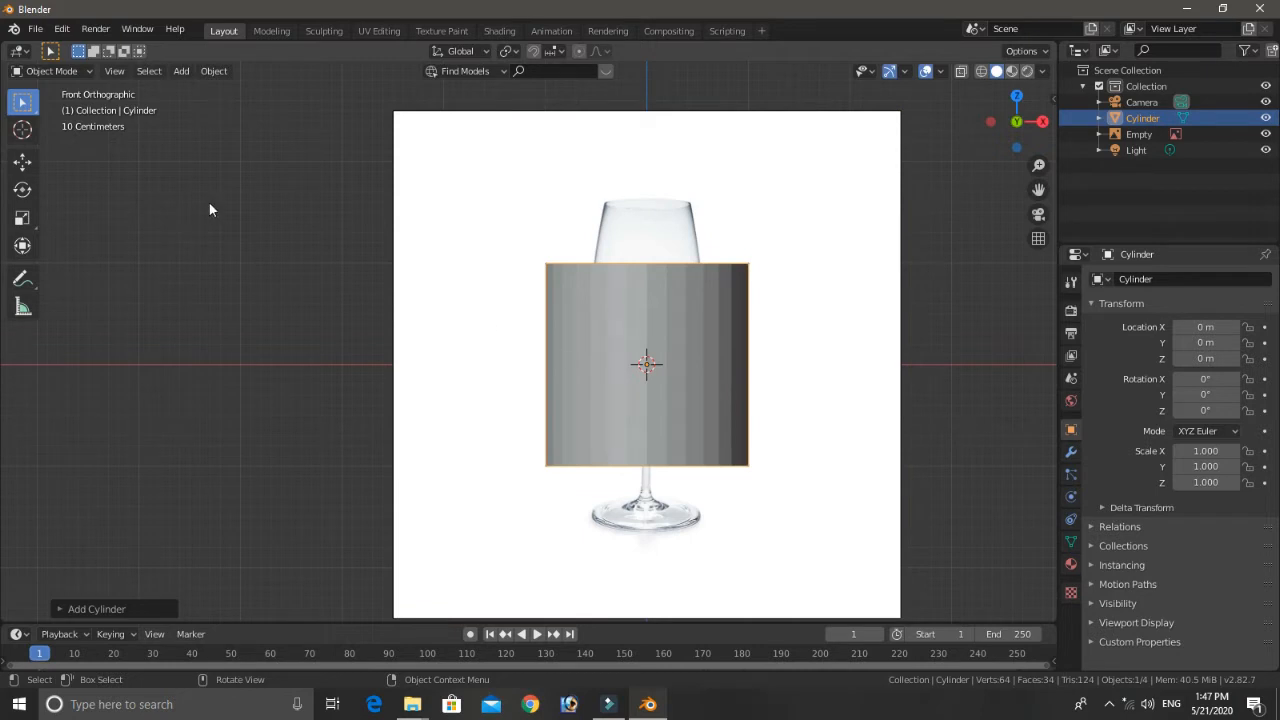
click(21, 163)
drag(653, 305, 657, 231)
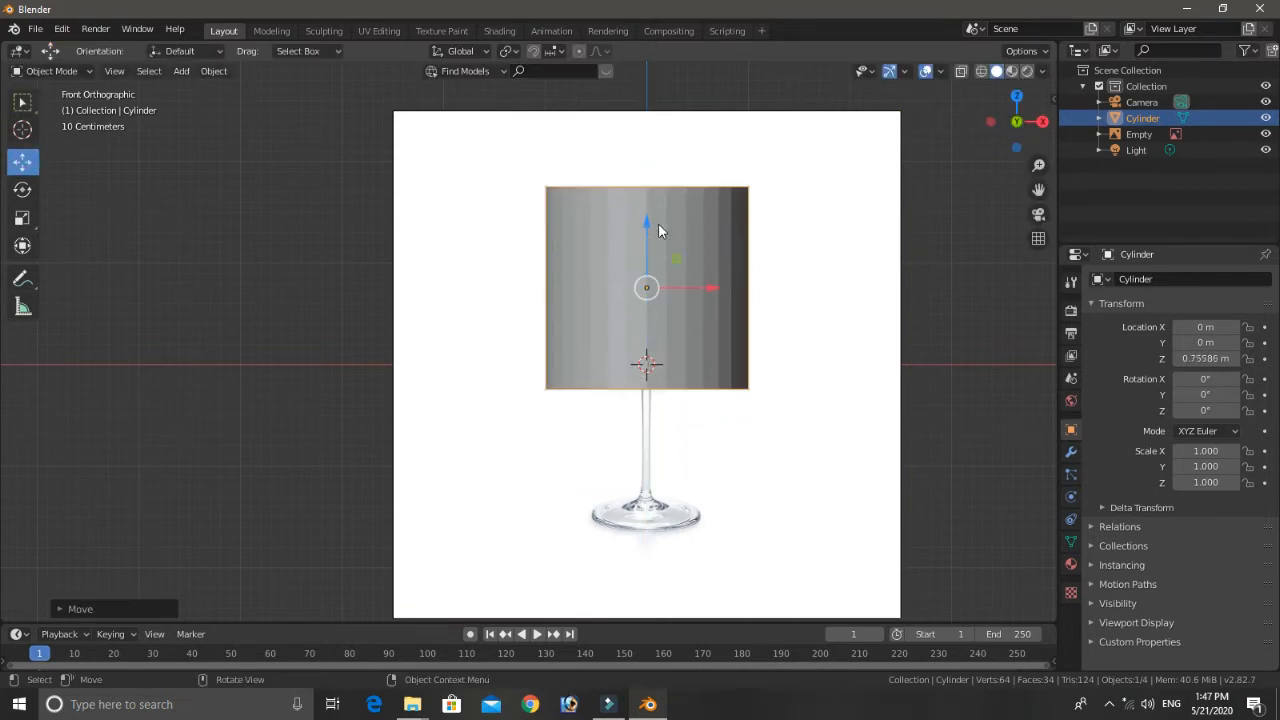
Step: In Edit Mode with wireframe display, lower the cylinder's top vertex ring to the glass rim and scale it to the rim's width
key(Tab)
click(982, 71)
click(846, 268)
drag(513, 146, 796, 383)
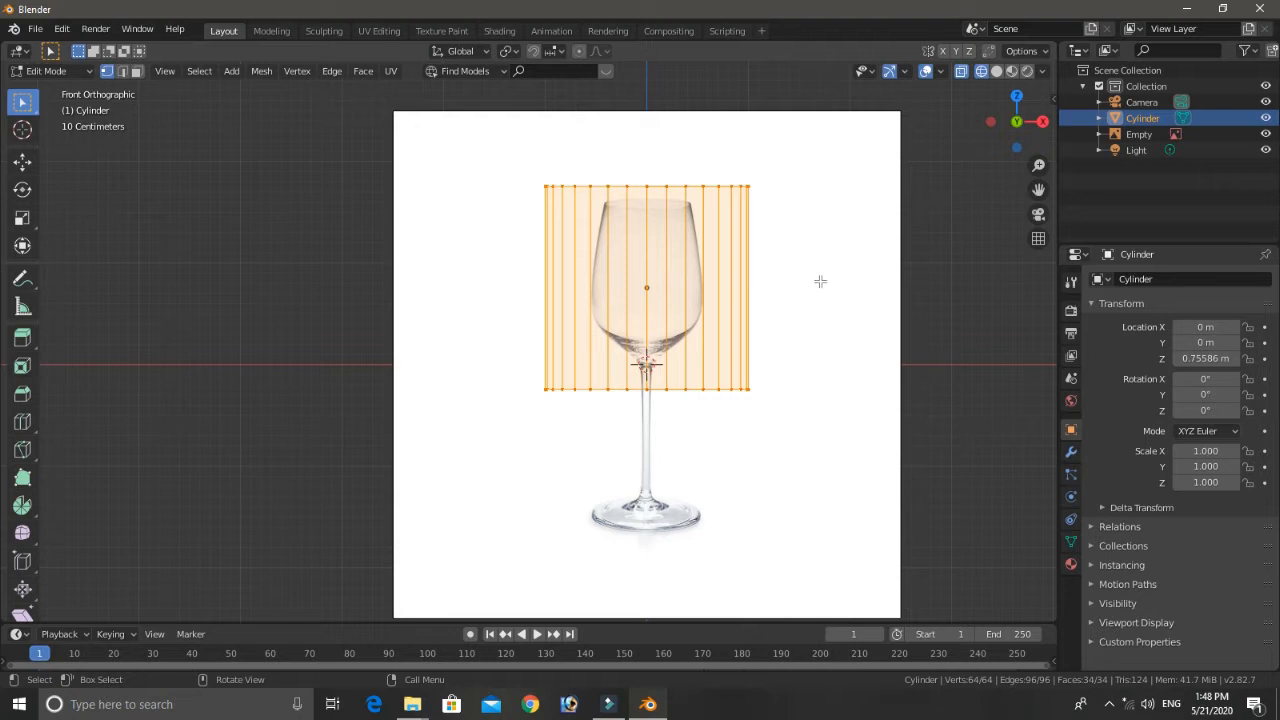
click(857, 327)
drag(486, 143, 850, 263)
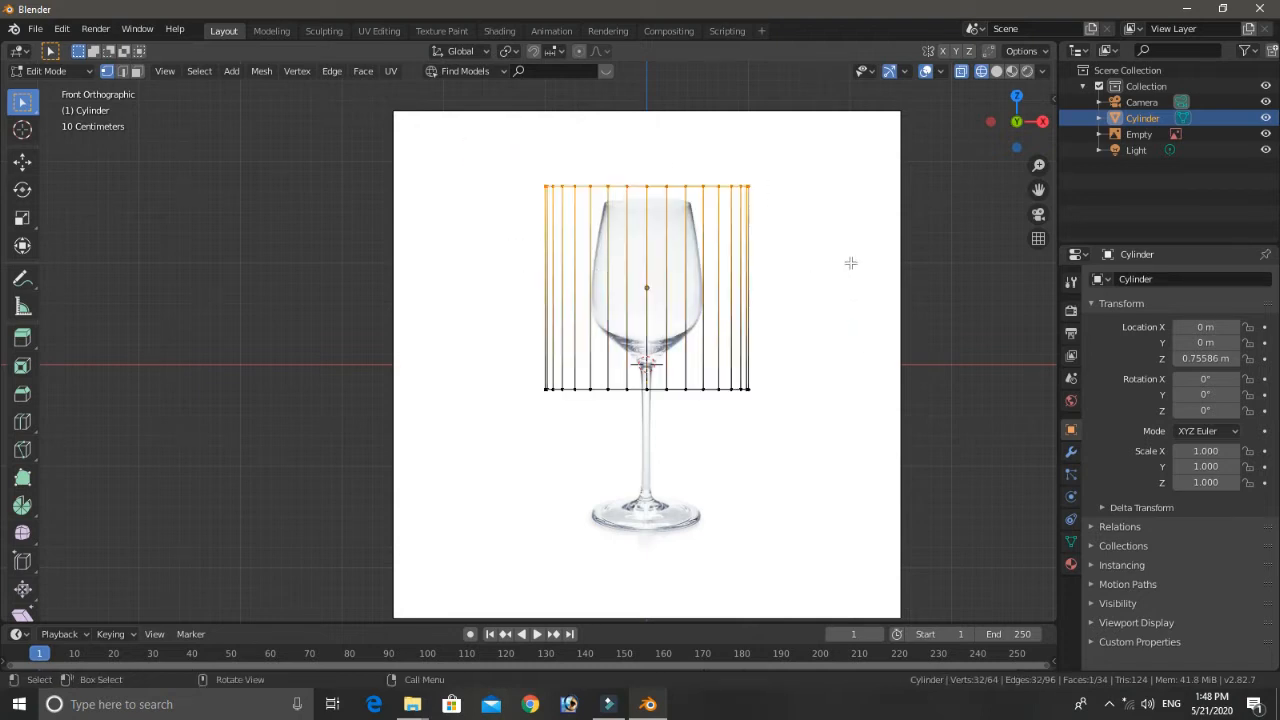
click(22, 161)
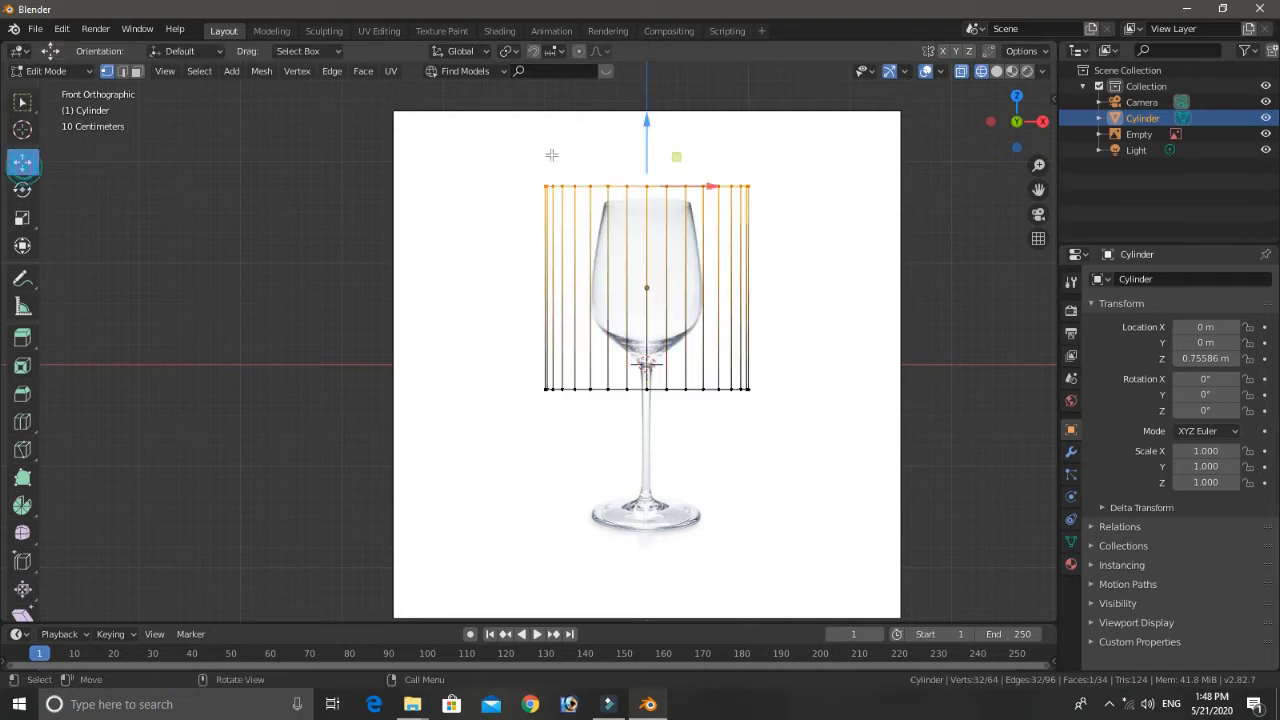
drag(648, 121, 650, 136)
key(s)
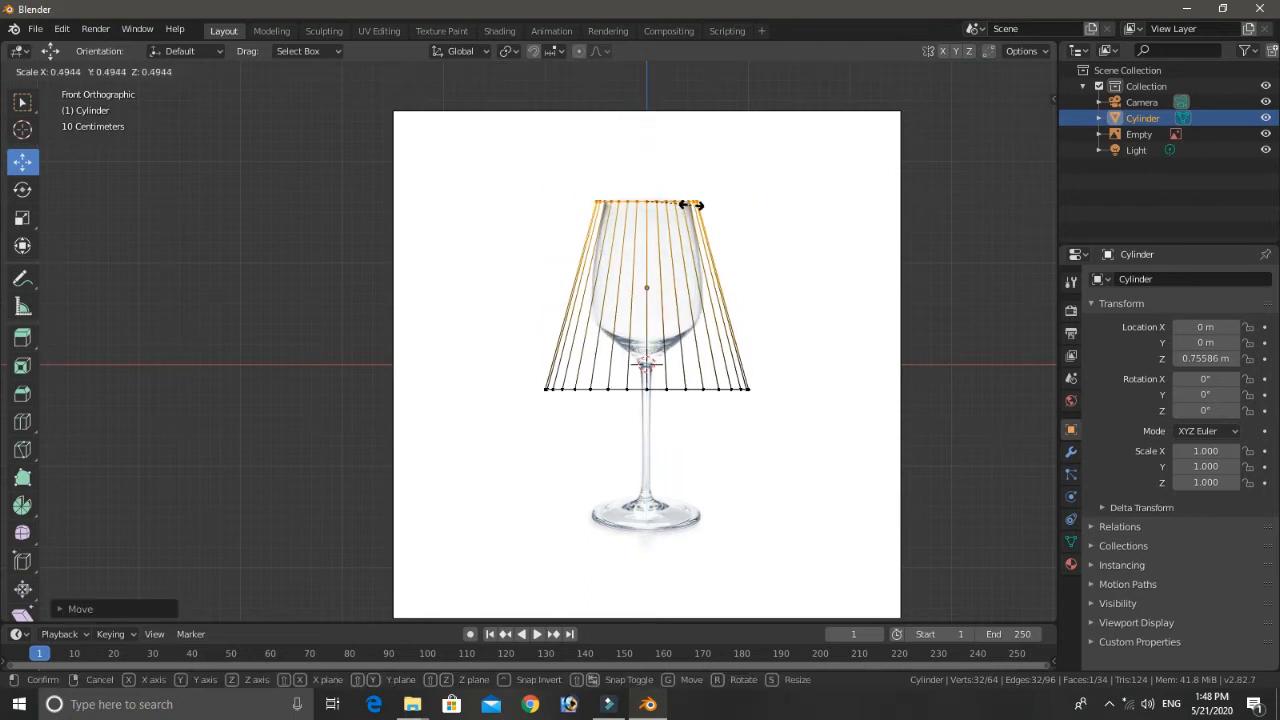
click(686, 203)
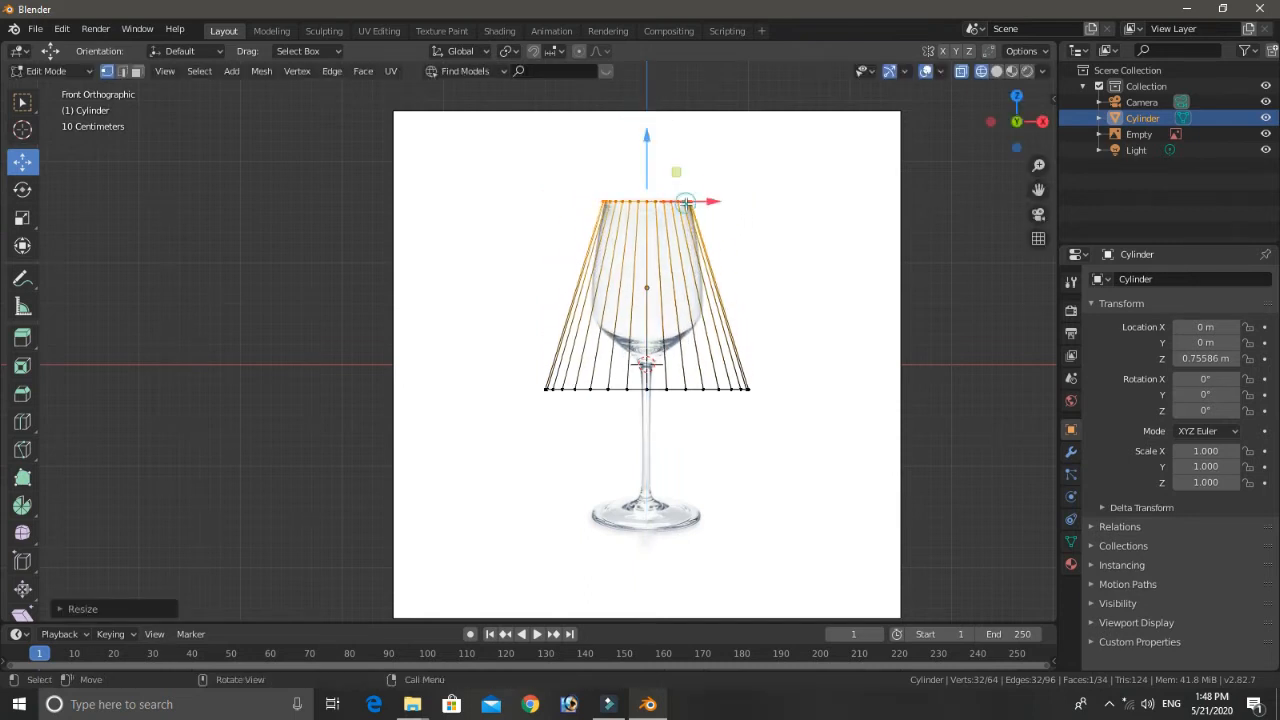
Step: Raise the cylinder's bottom vertex ring to the widest part of the bowl and scale it to match the glass outline
click(528, 337)
drag(499, 342, 800, 457)
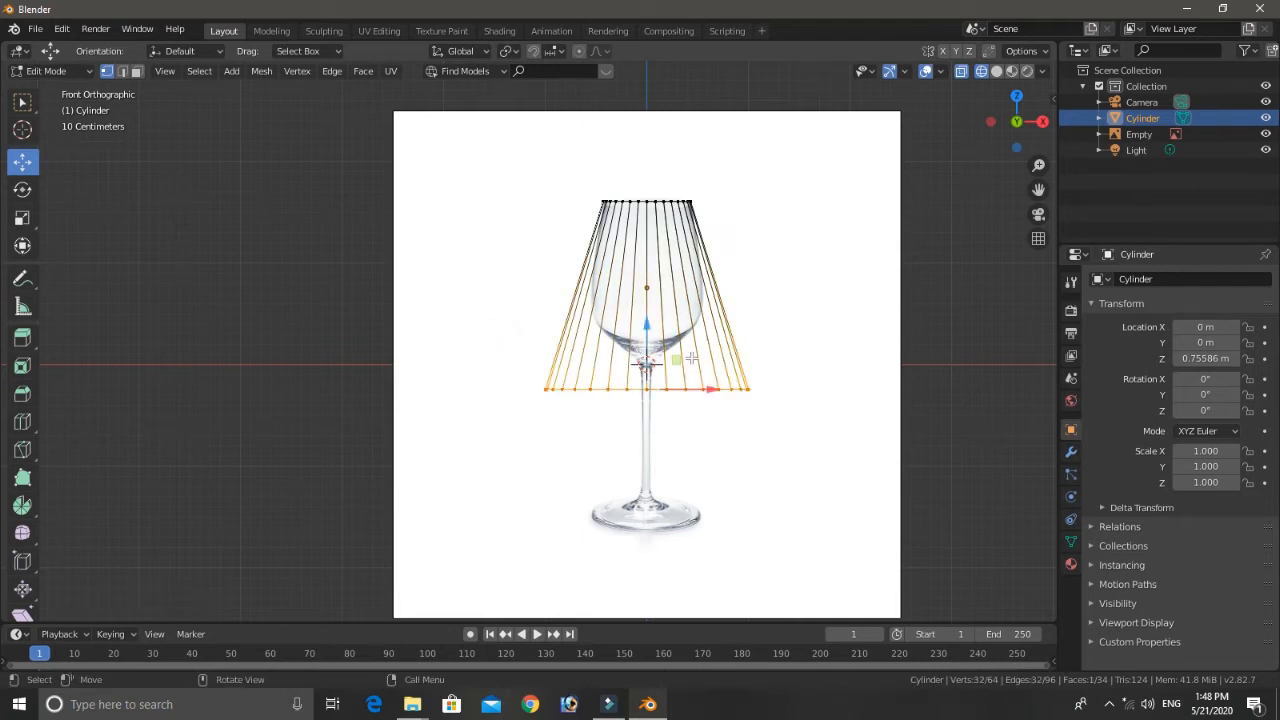
drag(655, 333, 672, 249)
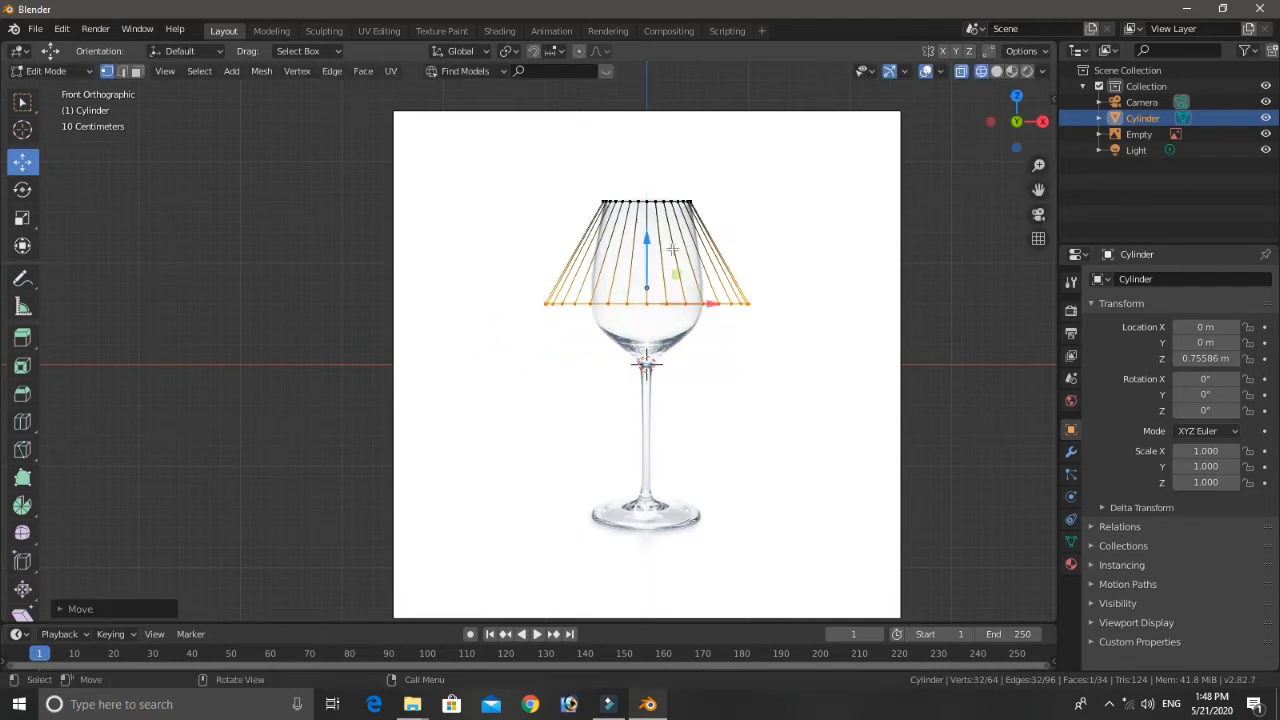
key(s)
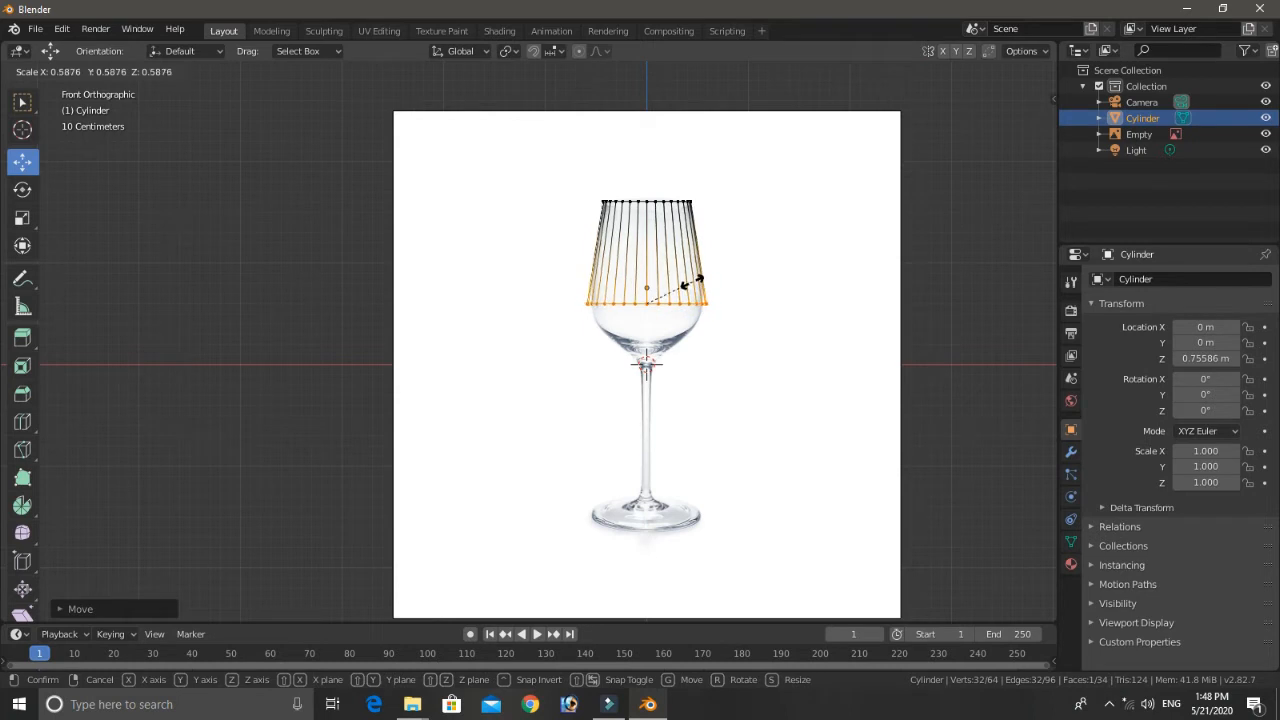
click(688, 278)
key(g)
key(z)
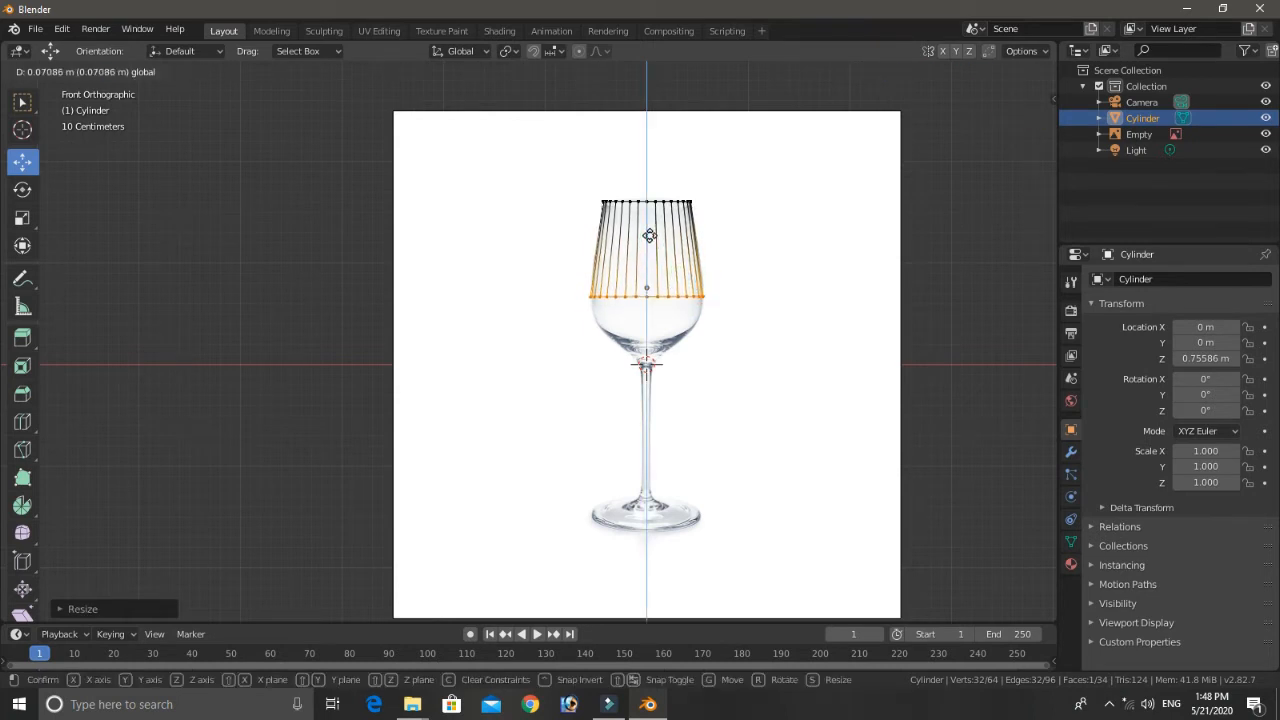
click(649, 235)
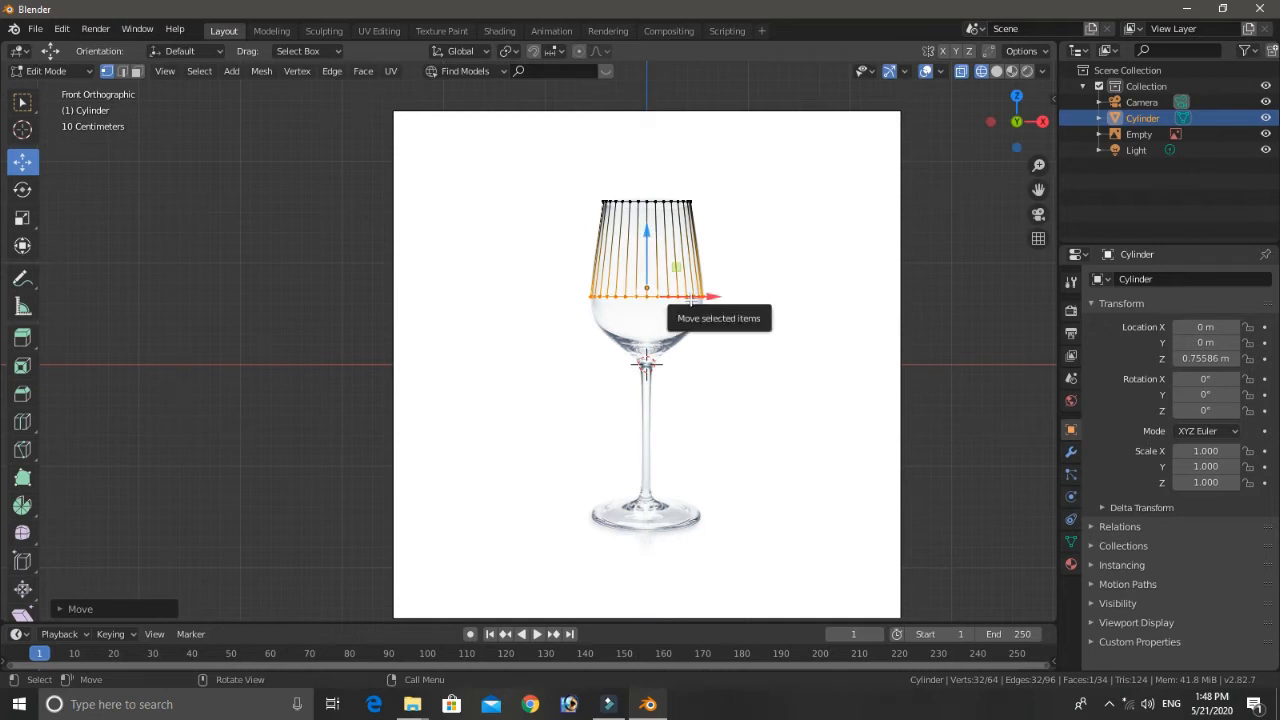
Step: Extrude the bottom ring downward twice below the bowl's widest part, scaling each new ring in to follow the curve
key(e)
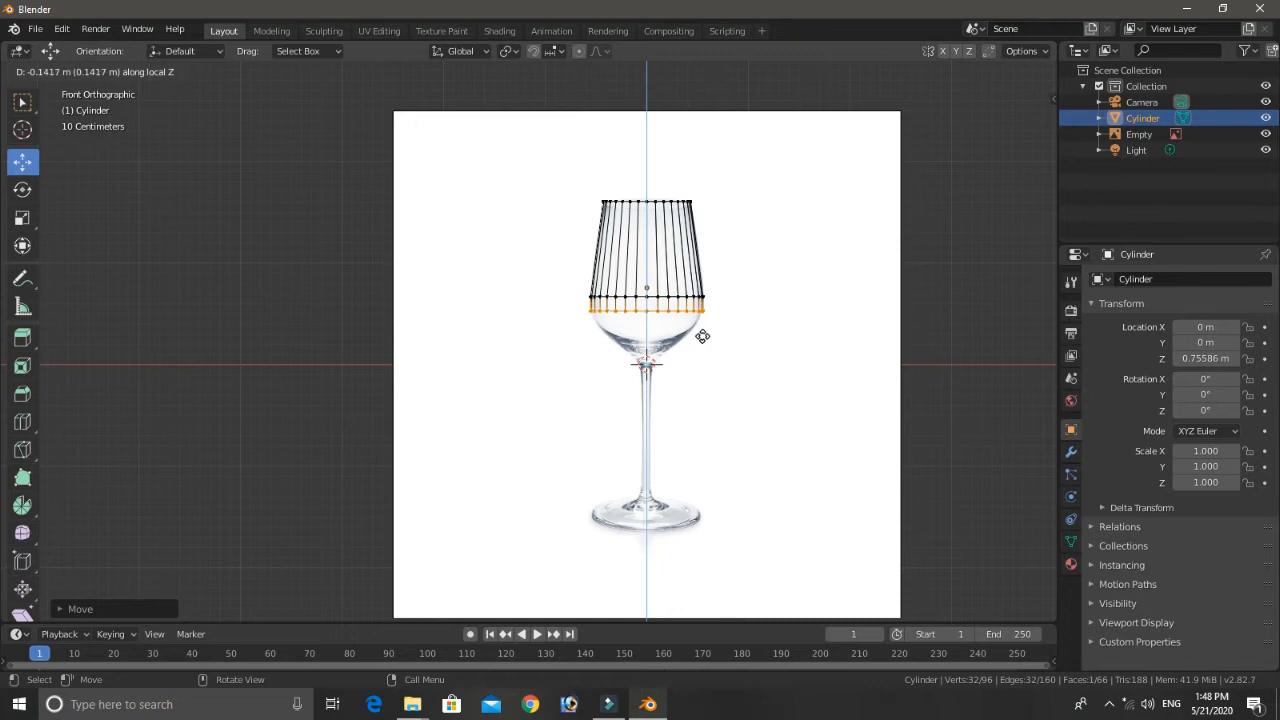
click(703, 339)
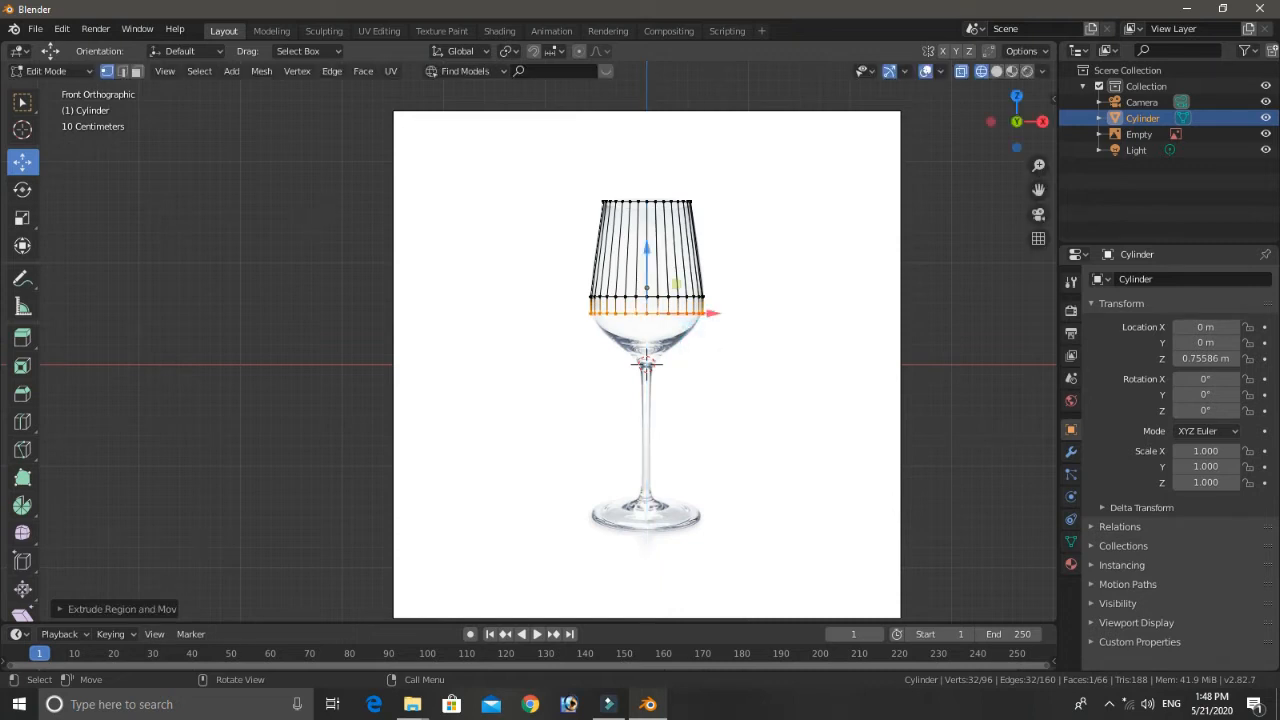
key(s)
click(765, 323)
key(e)
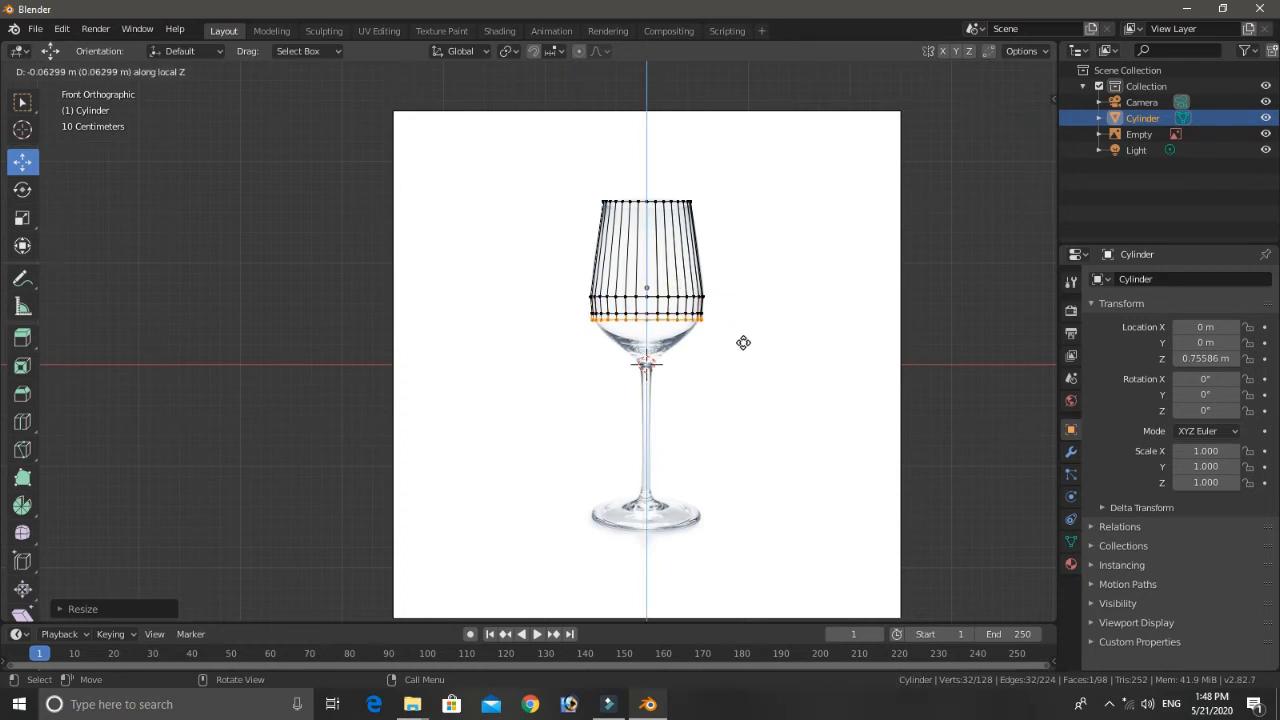
click(743, 345)
key(s)
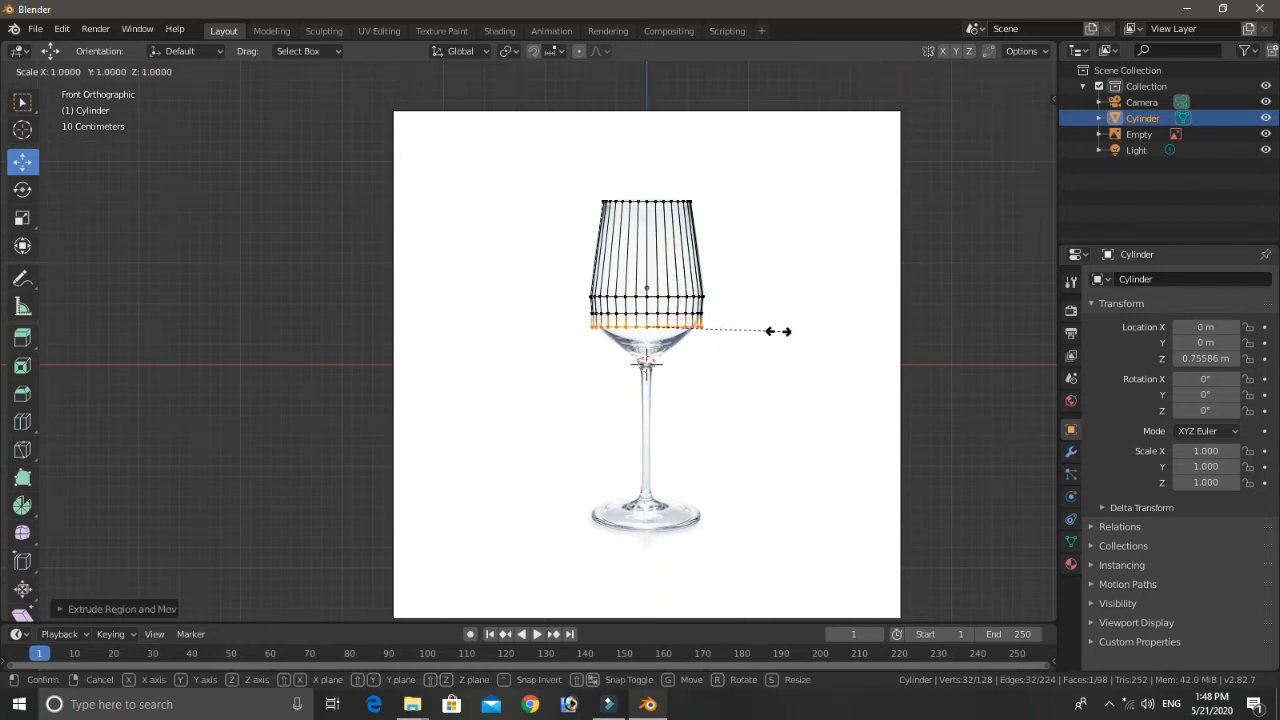
click(765, 333)
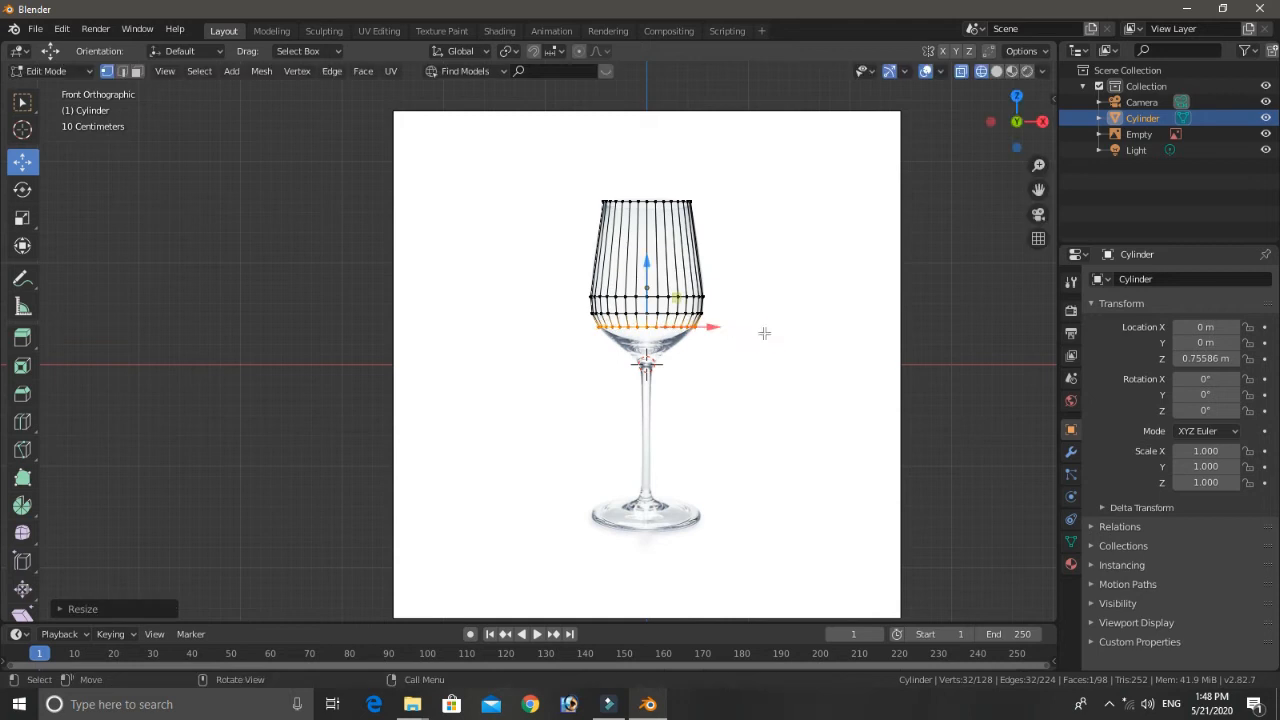
Step: Extrude two further rings down the lower bowl, scaling them by about 0.79 and 0.56 to match its taper
key(e)
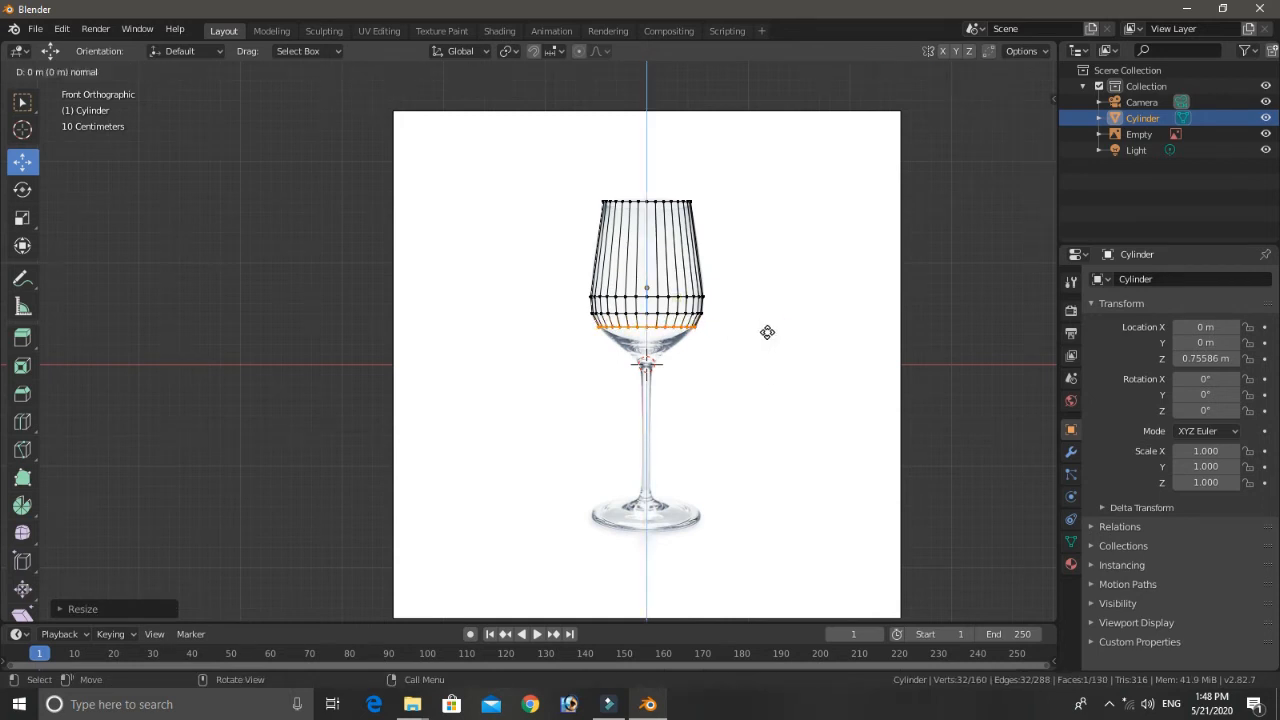
click(769, 343)
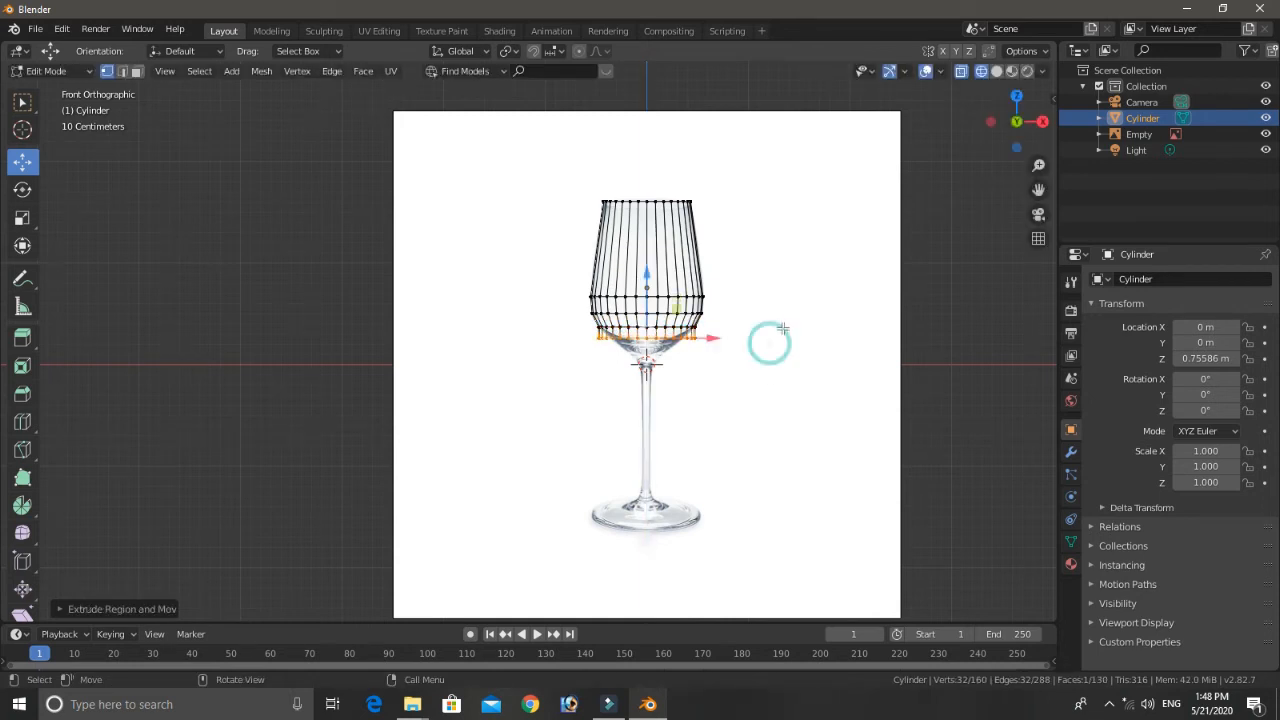
key(s)
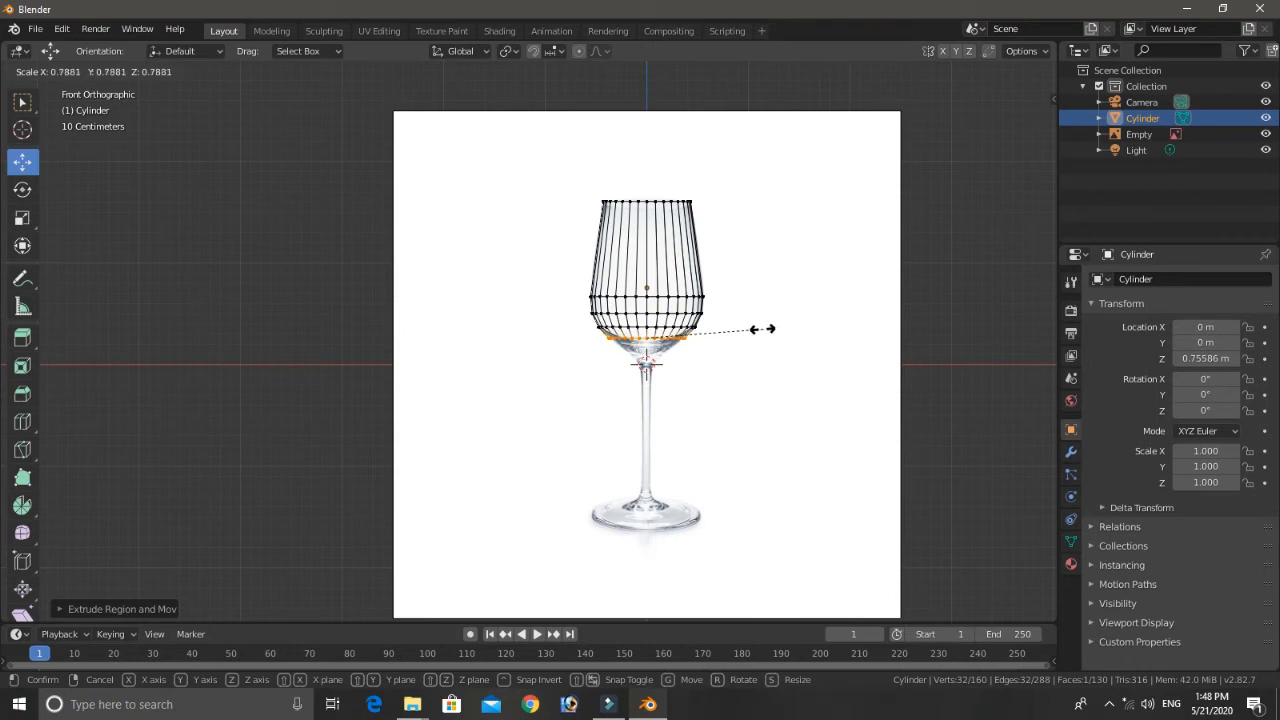
click(760, 329)
key(e)
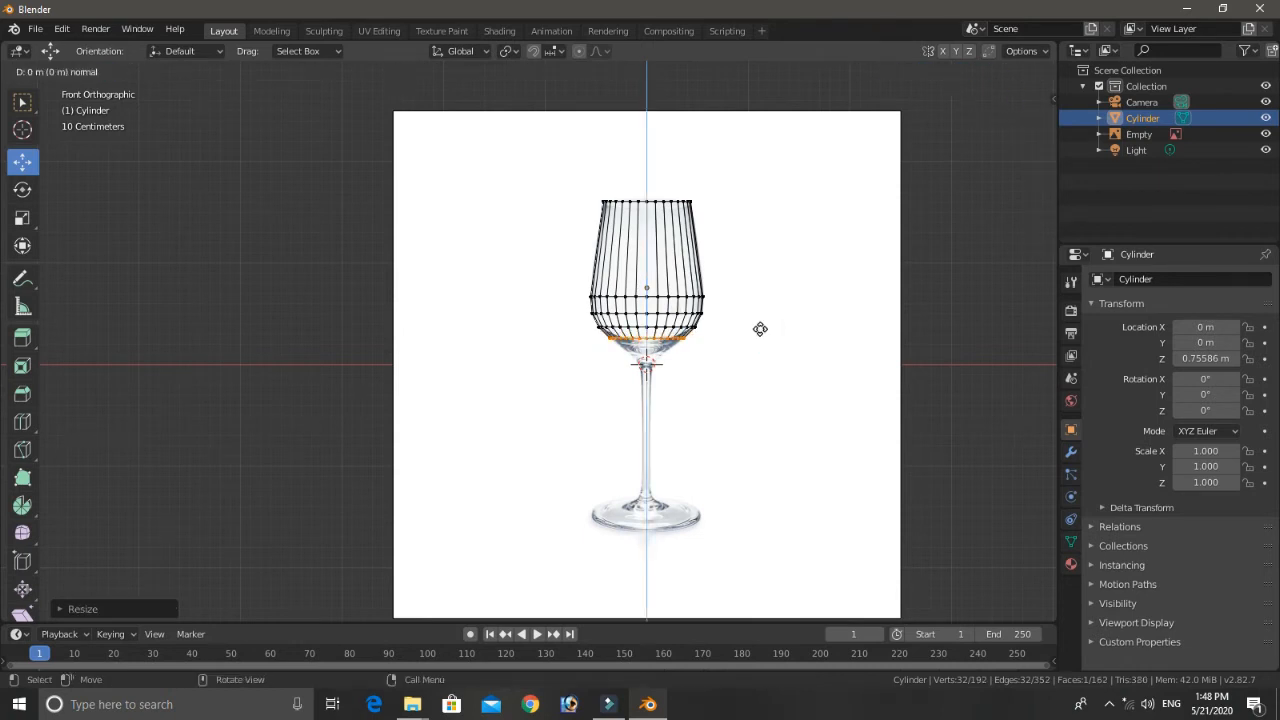
click(757, 341)
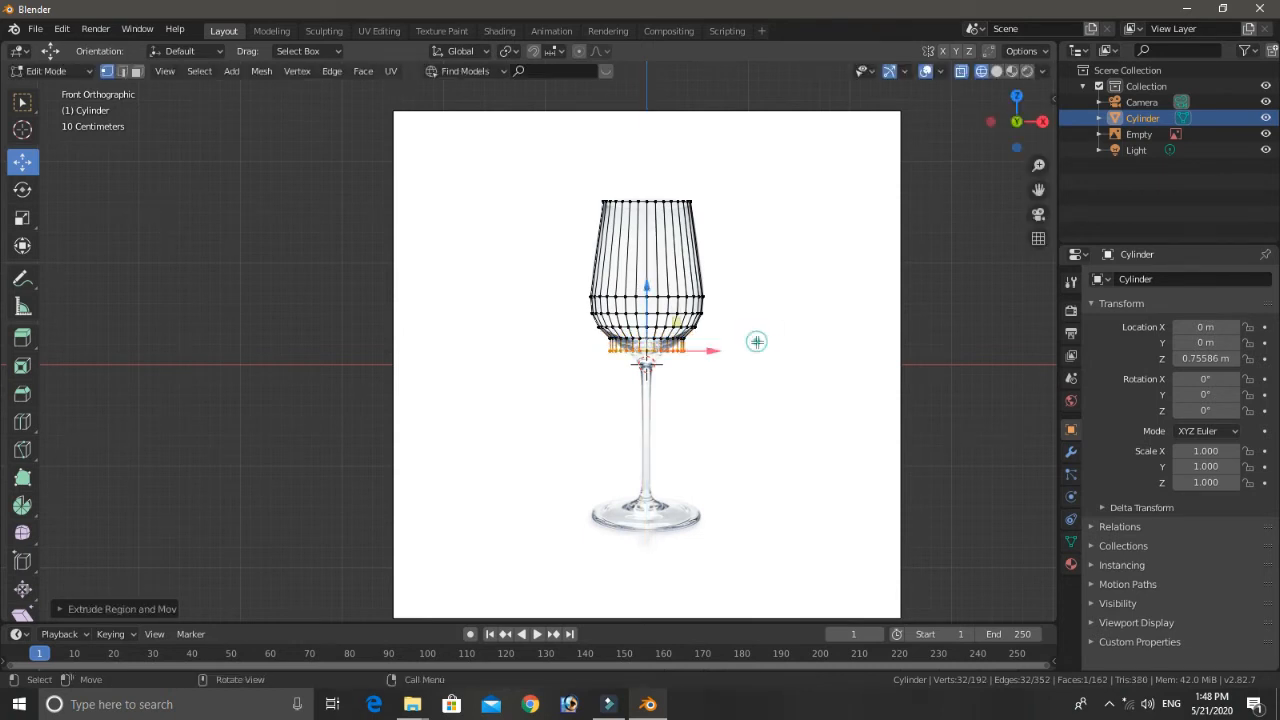
key(s)
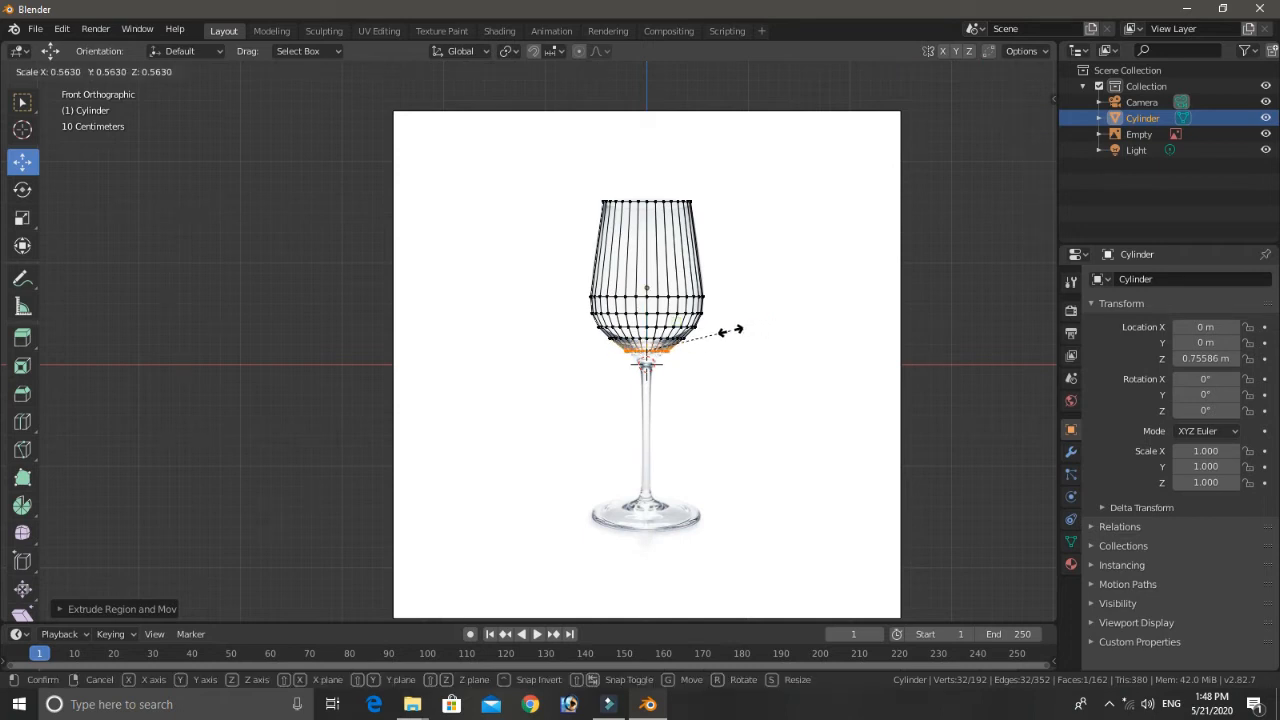
click(727, 330)
Step: Extrude a ring down to the bowl's base and shrink it by about 0.43, then fine-tune its height and width where the stem begins
key(e)
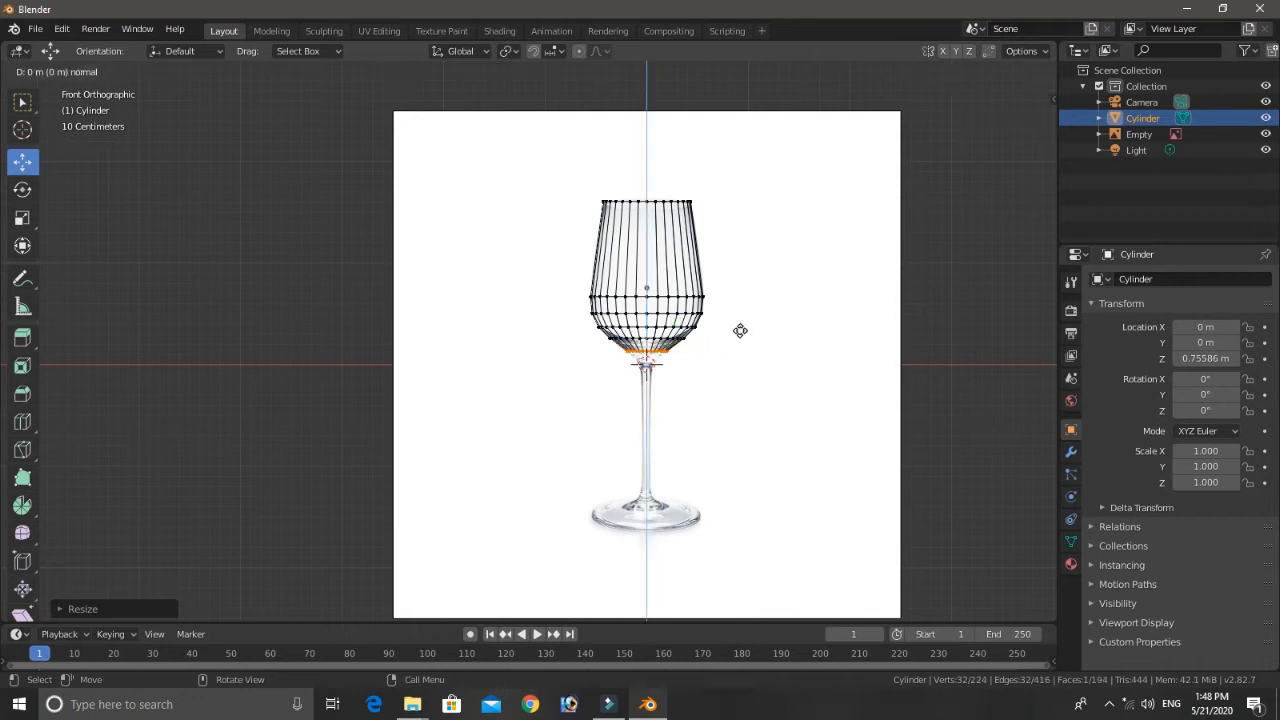
click(738, 342)
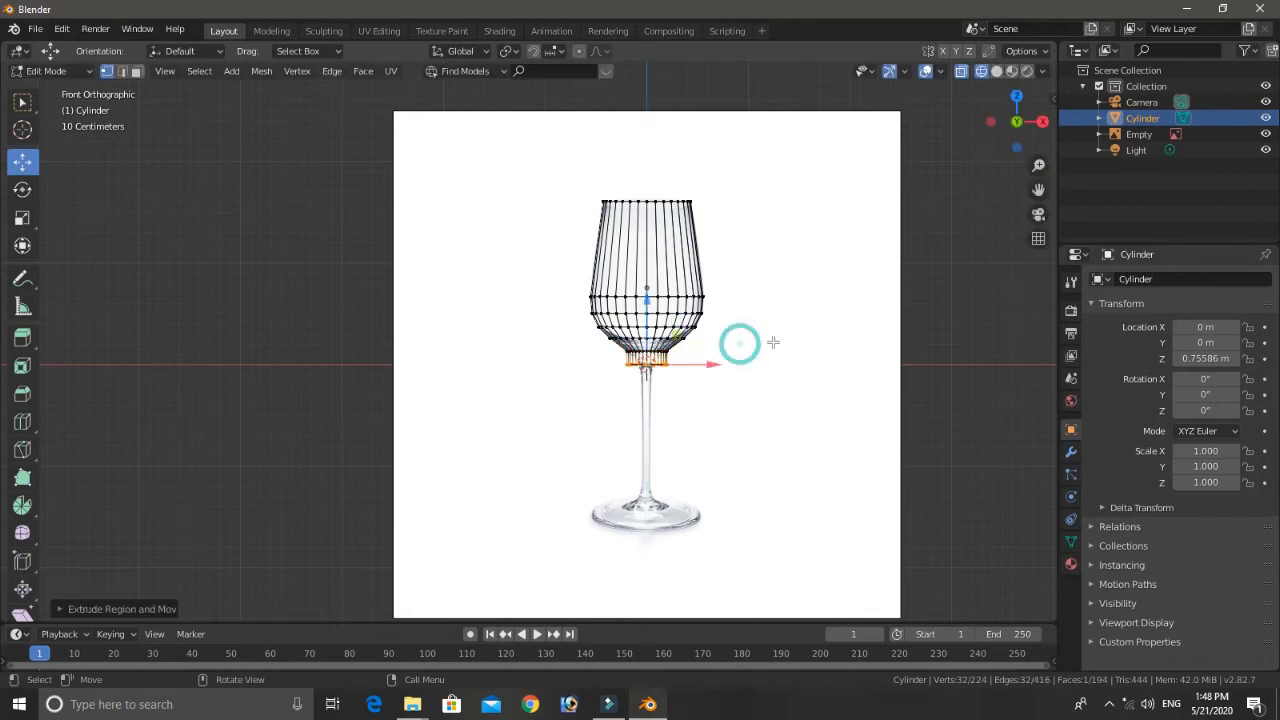
key(s)
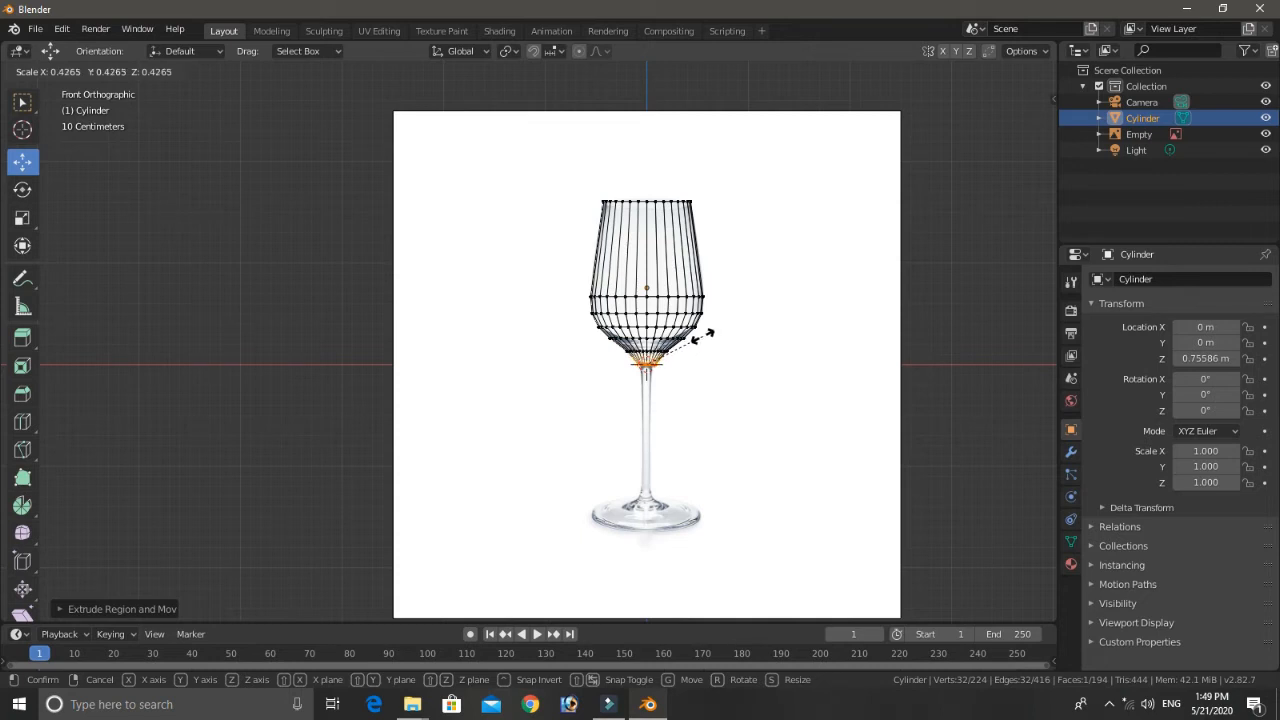
click(703, 336)
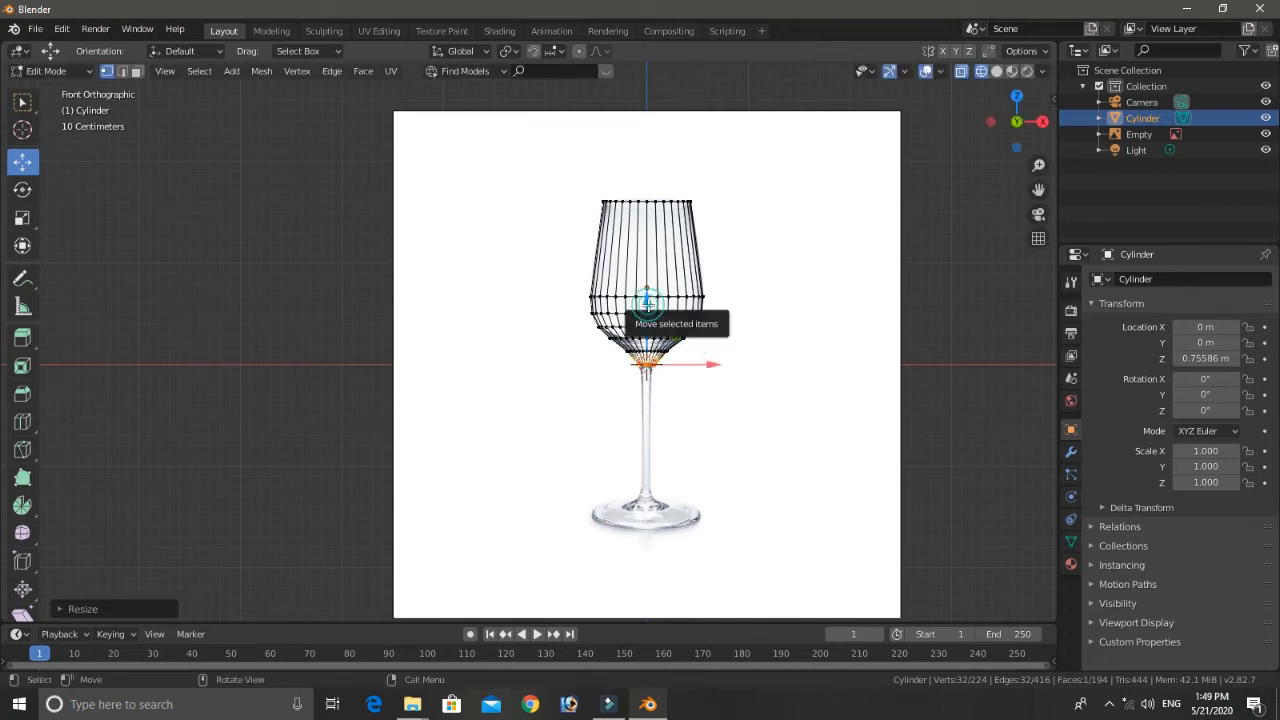
drag(647, 300, 648, 308)
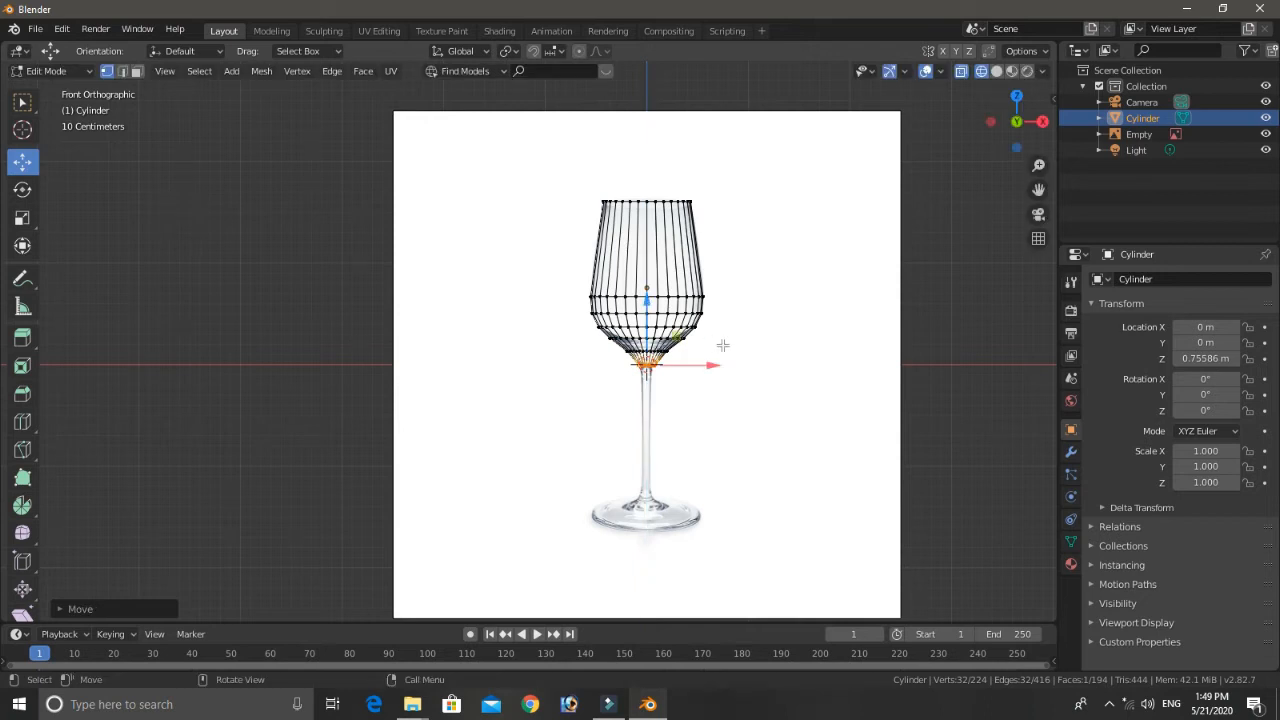
key(s)
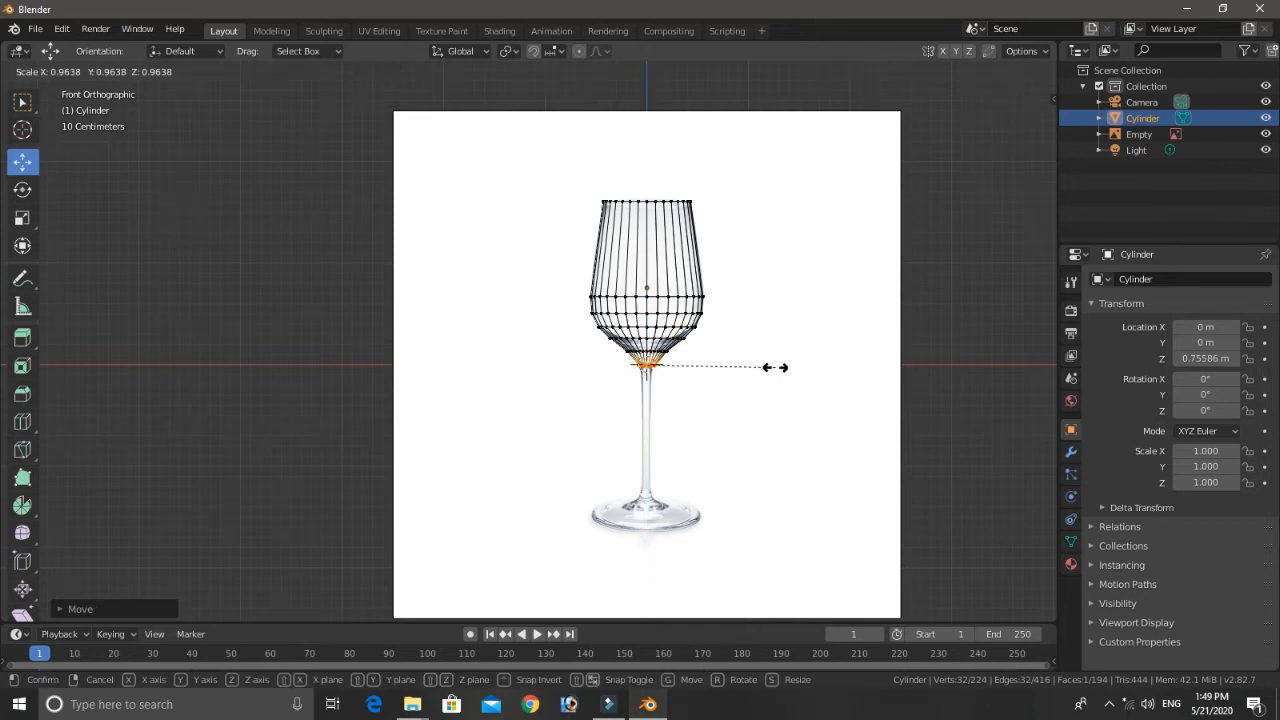
click(775, 367)
Step: Extrude a short collar below the bowl, scale its ring by about 0.73, and extrude the stem down about 1.13 m towards the foot
key(e)
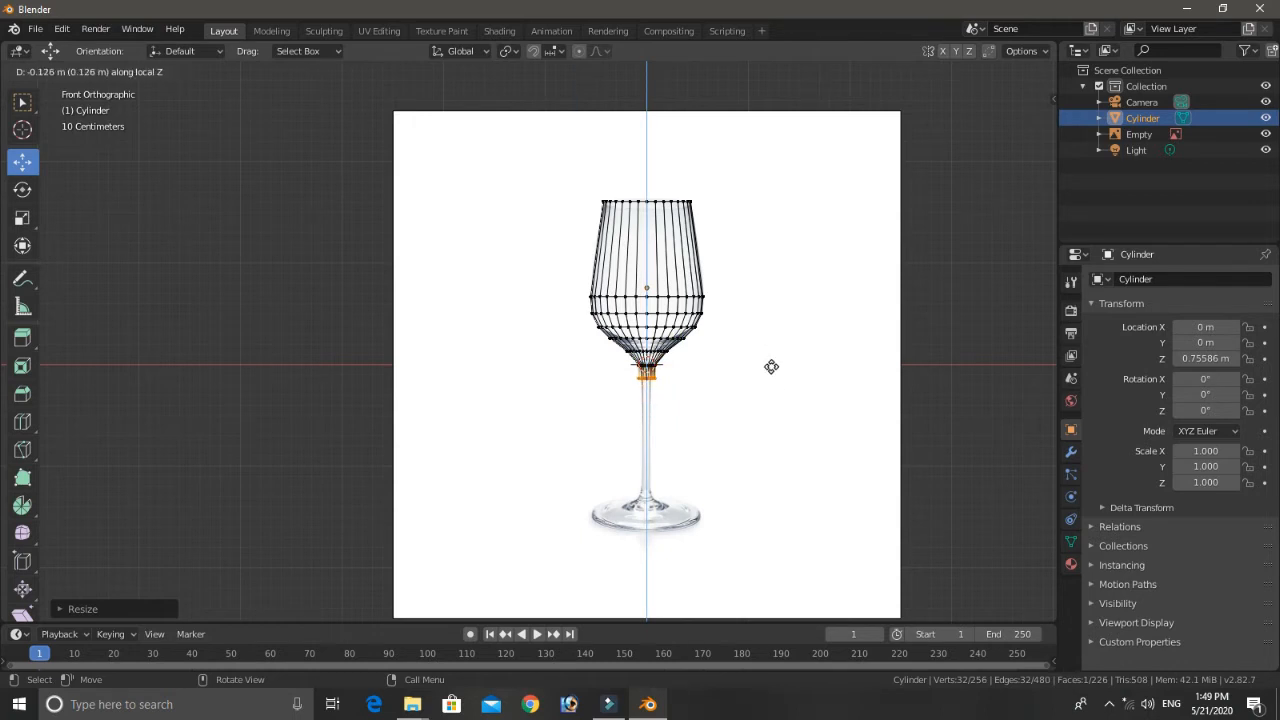
click(771, 366)
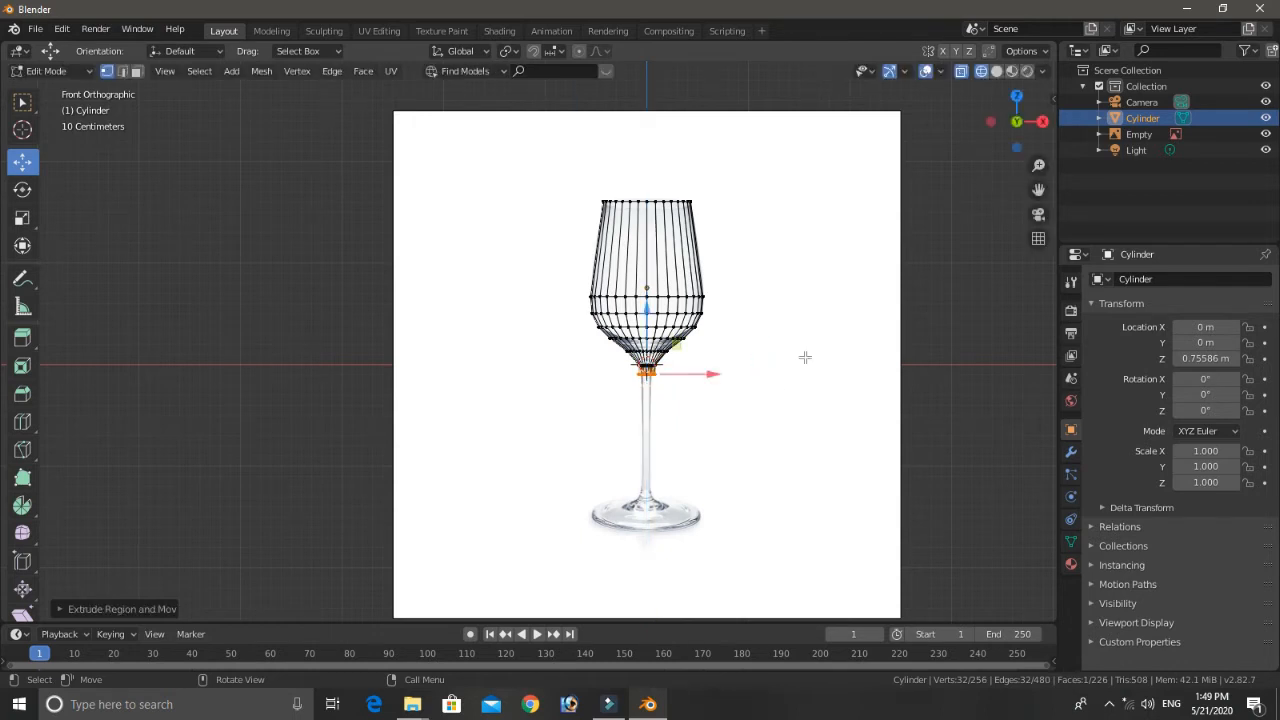
key(s)
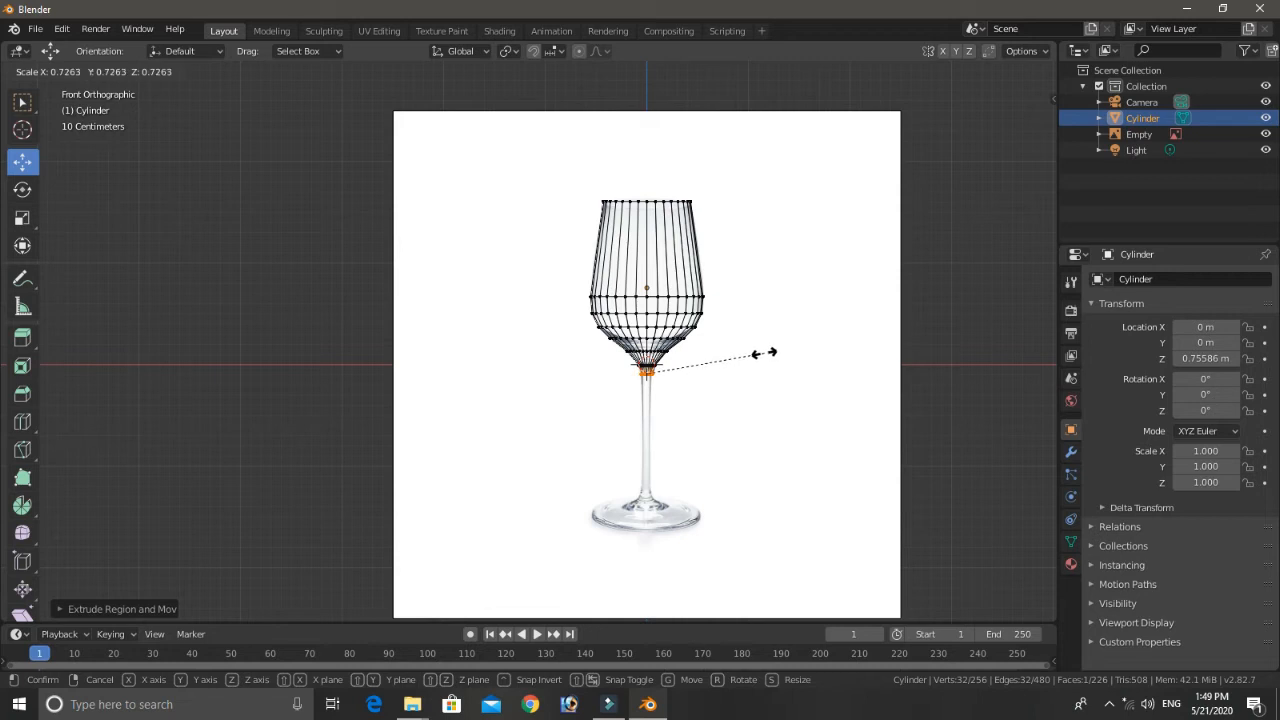
click(752, 353)
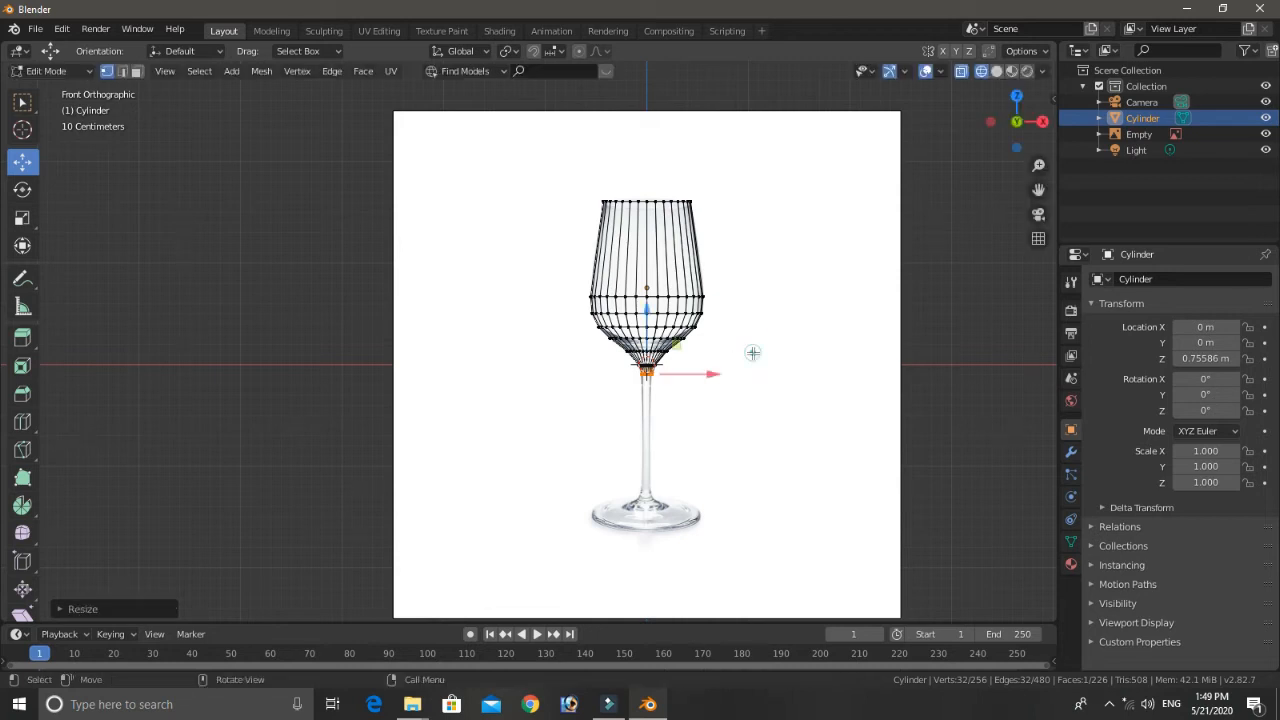
key(e)
key(z)
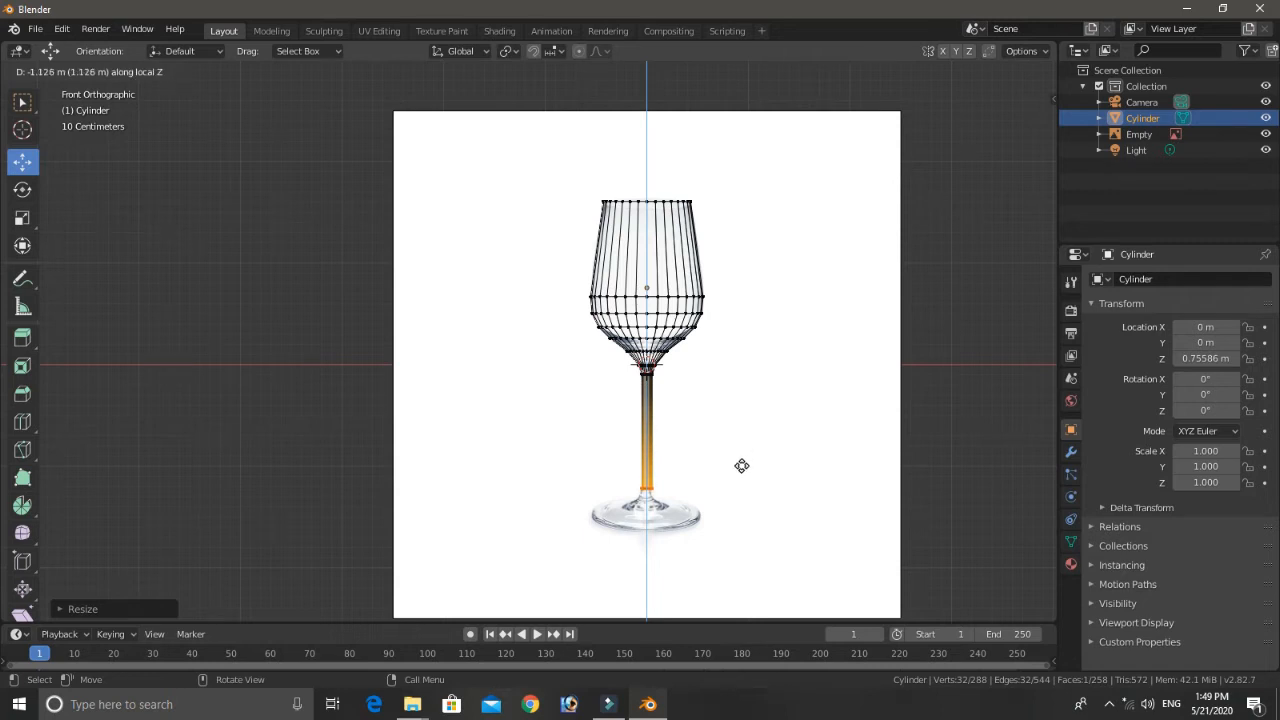
click(742, 466)
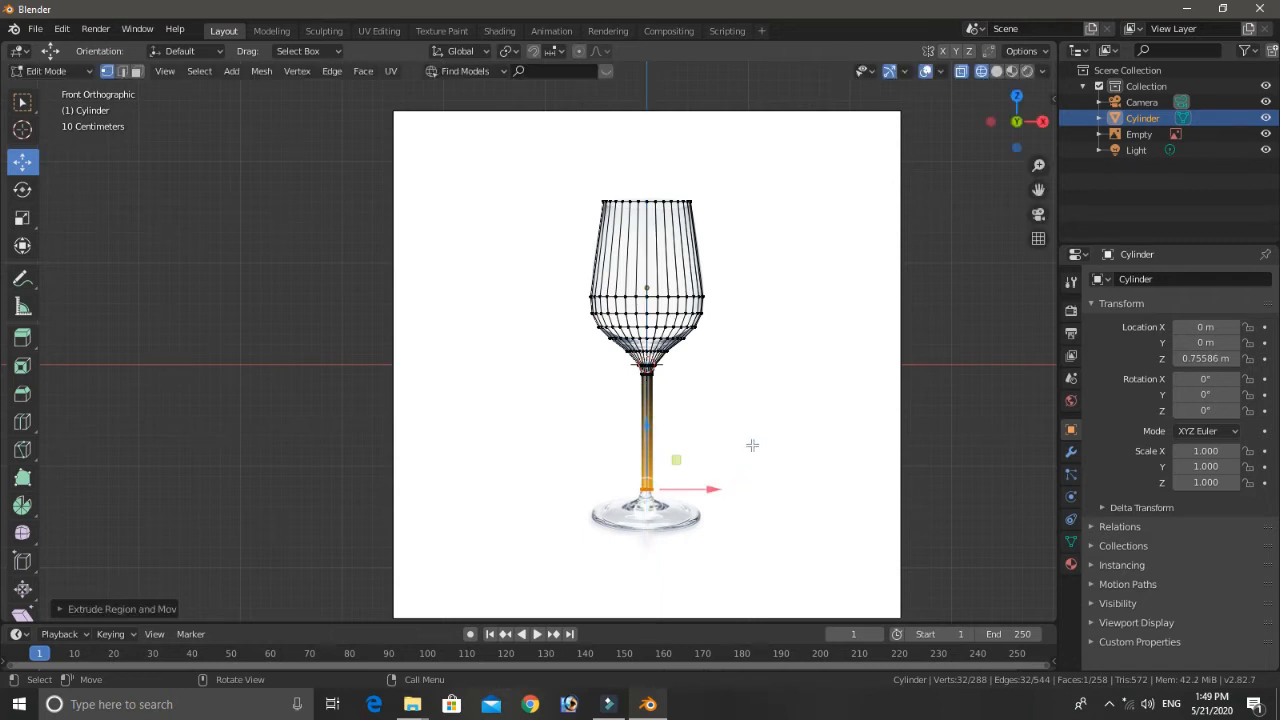
Step: Extrude two short rings down from the stem's lower end, scaling each outward to follow the flare into the foot
key(e)
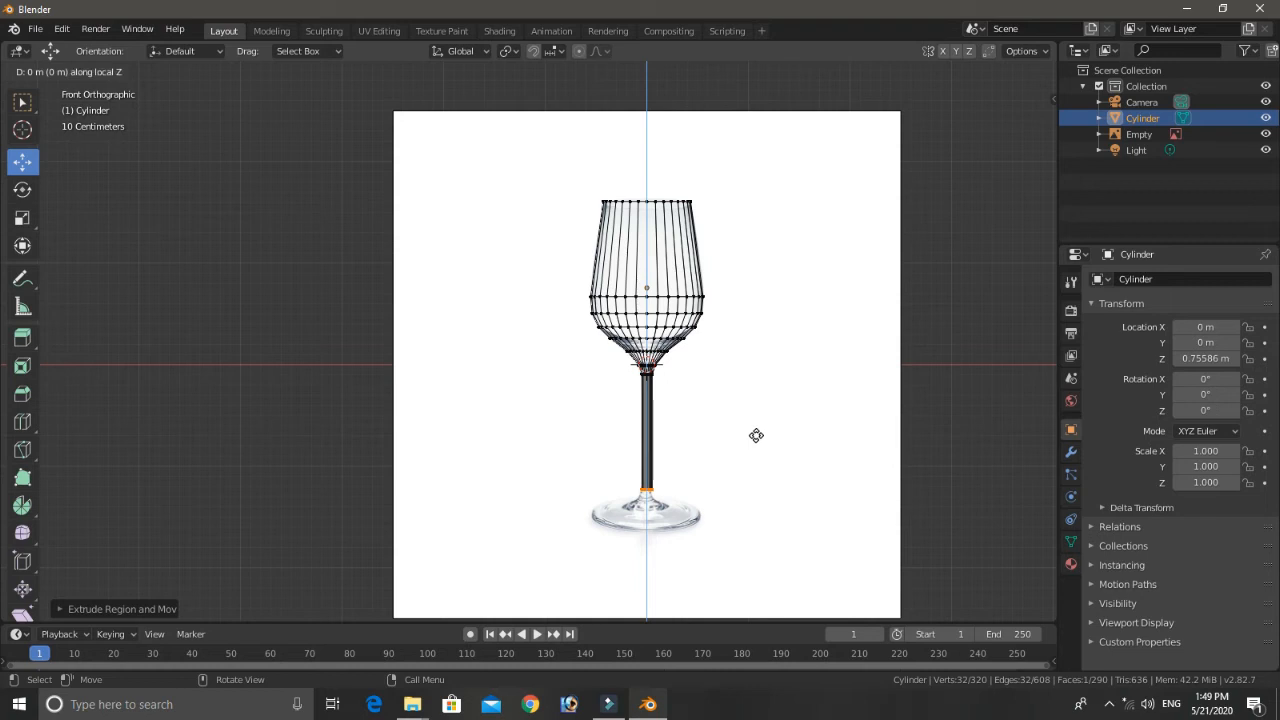
click(755, 445)
key(s)
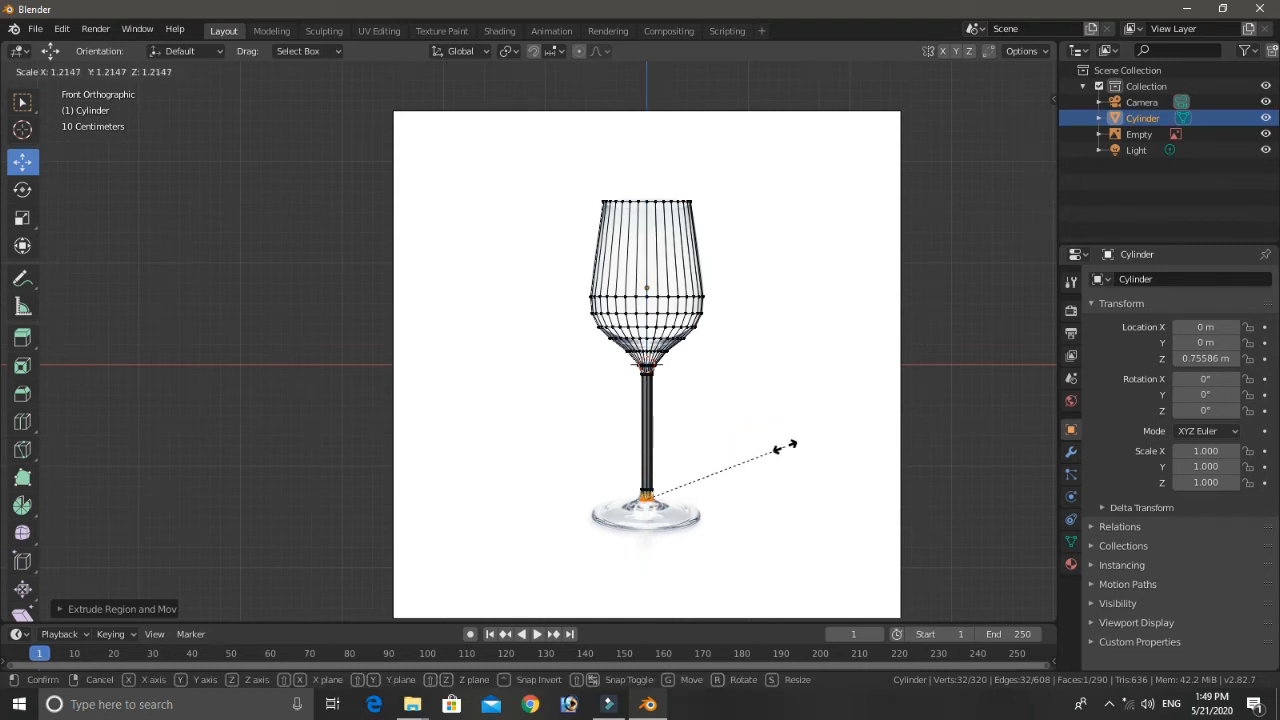
click(806, 445)
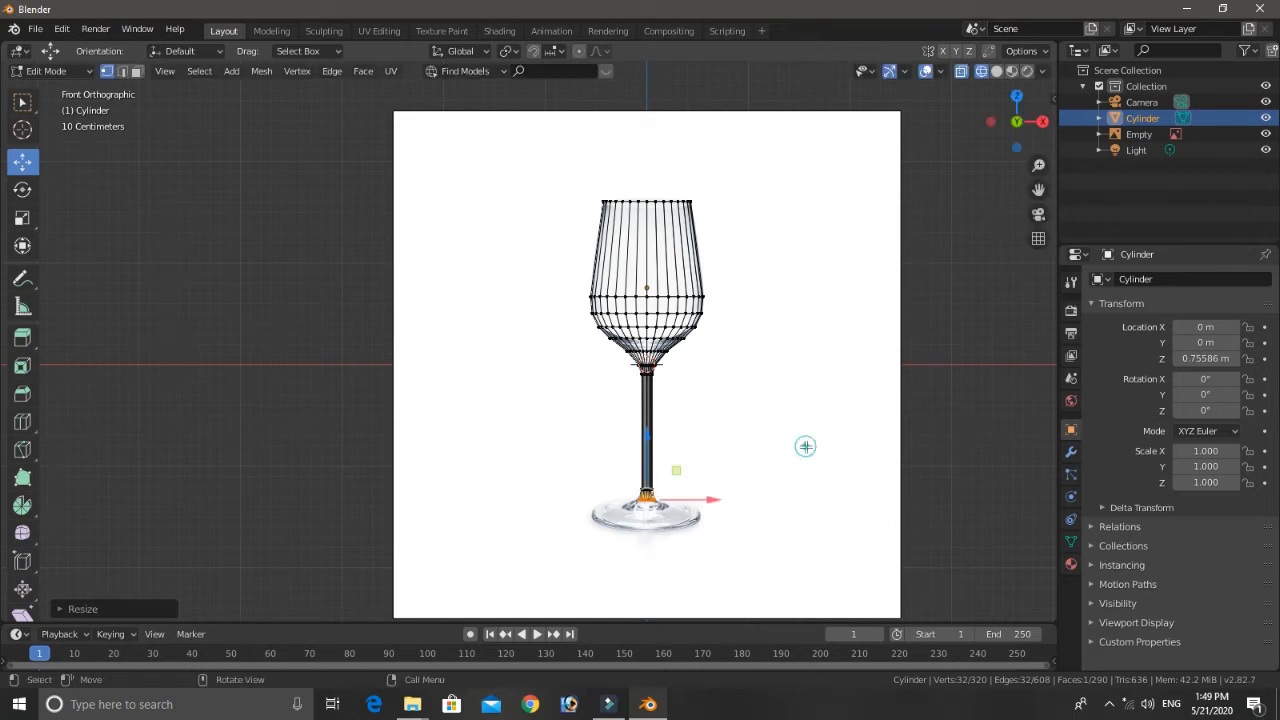
key(e)
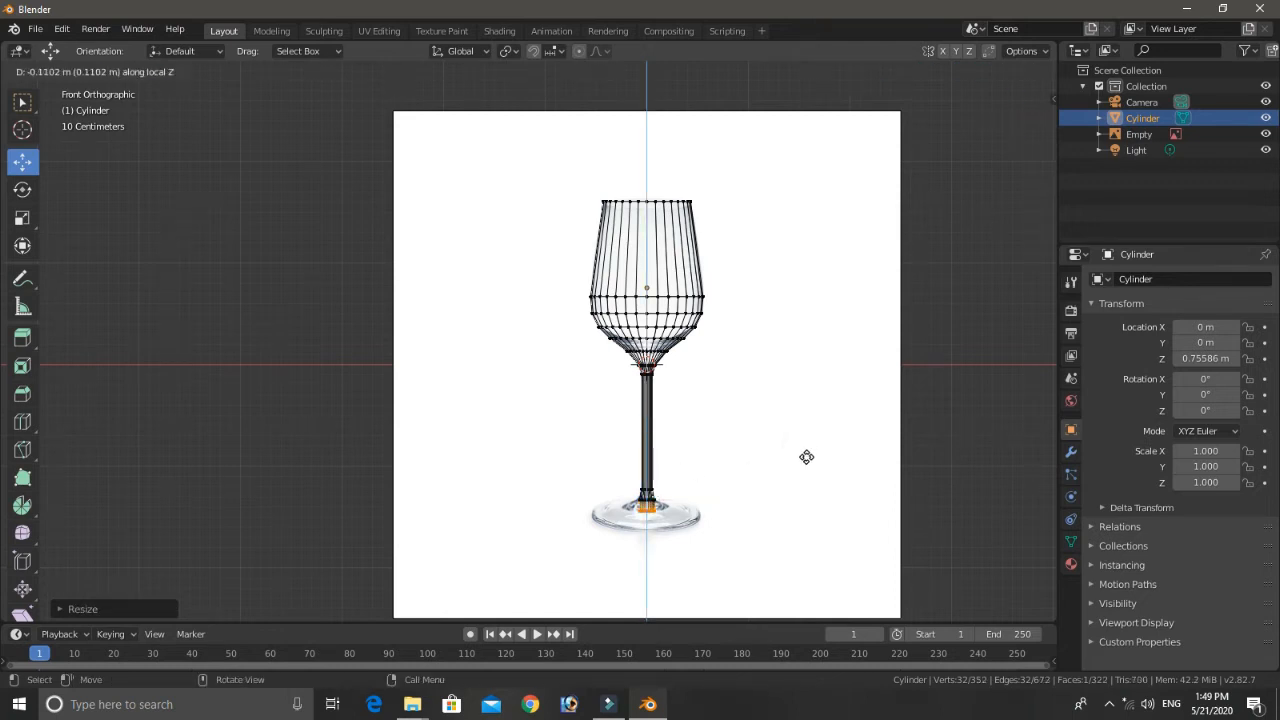
click(807, 450)
key(s)
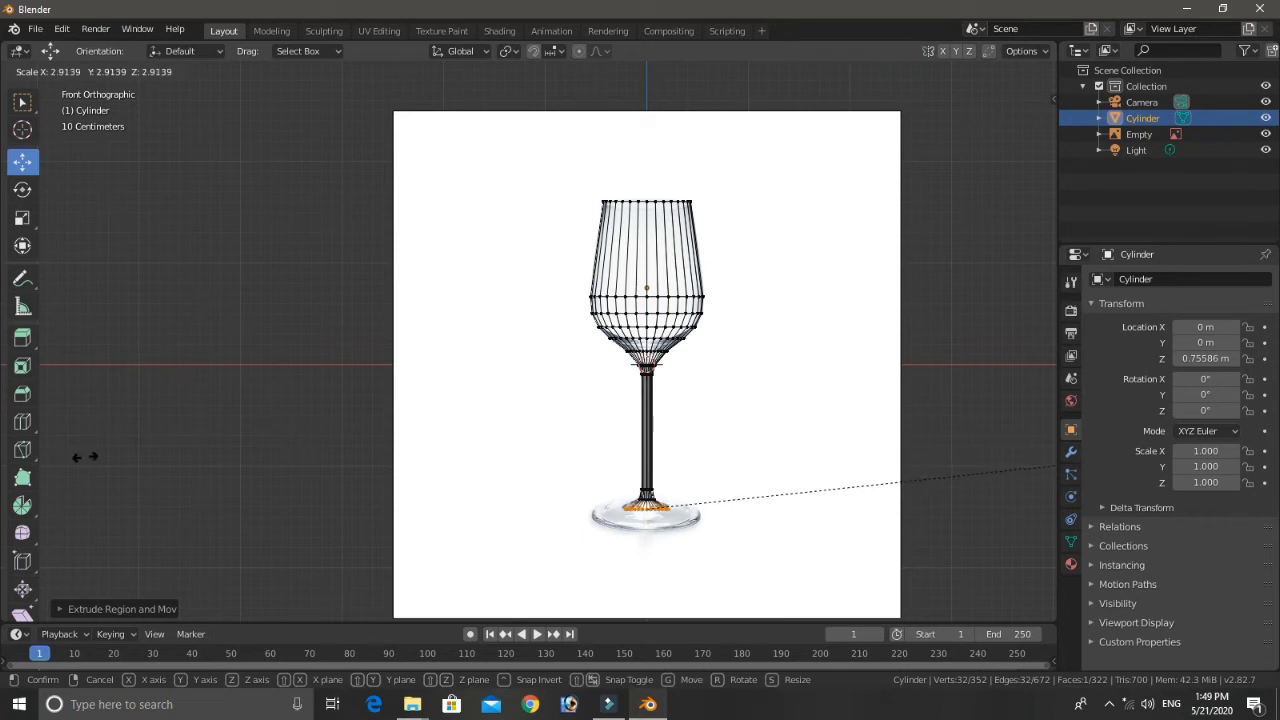
click(135, 457)
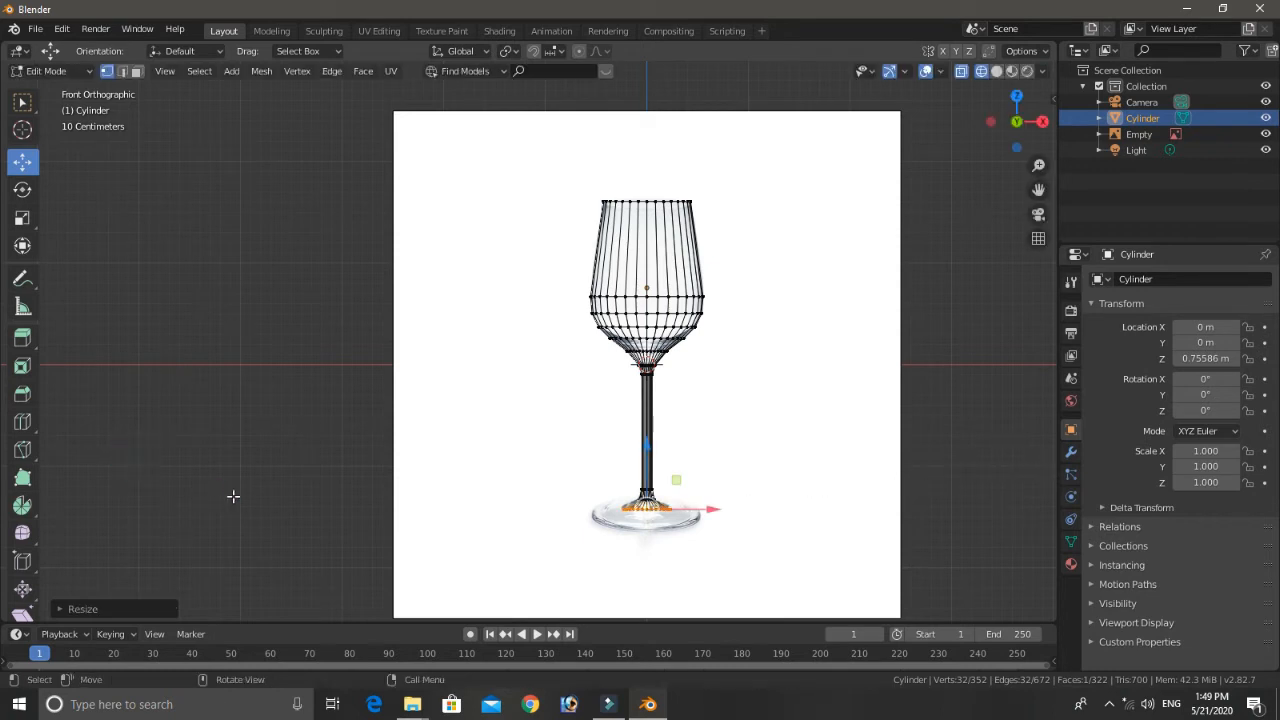
Step: Extrude another ring about 0.07 m down, scale it out to the foot's full width, and fine-tune its height
key(e)
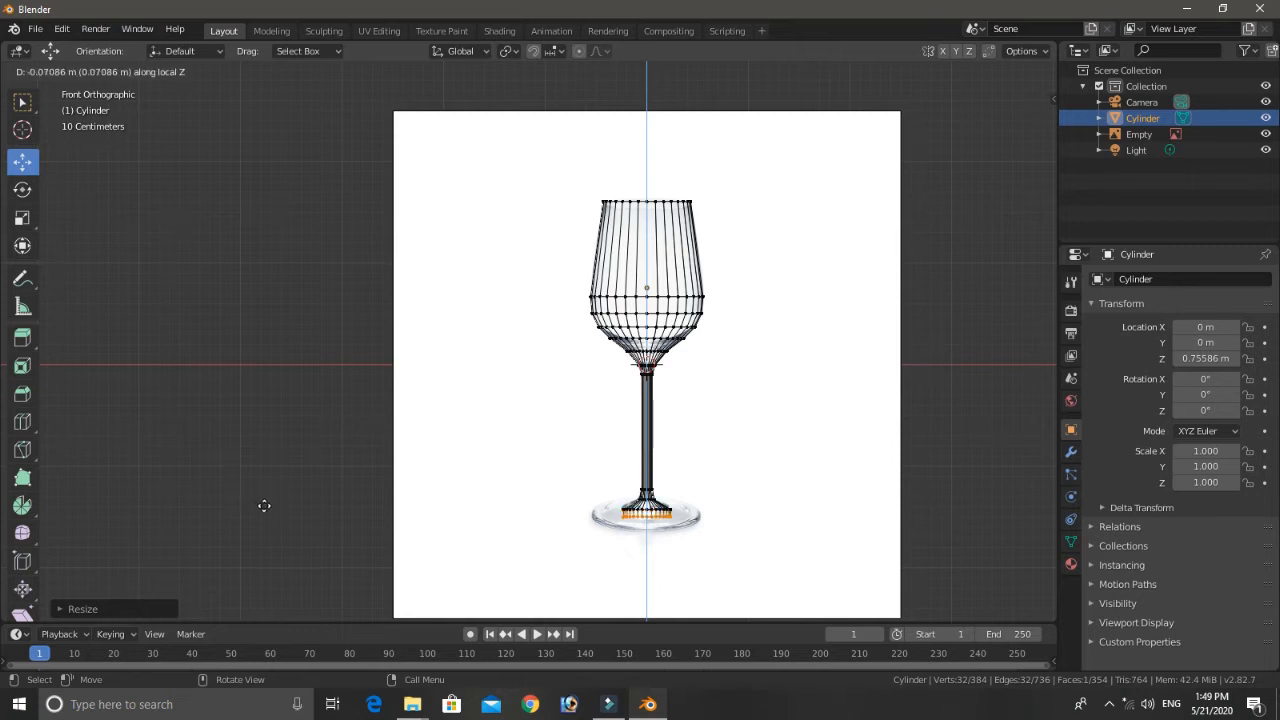
click(264, 505)
key(s)
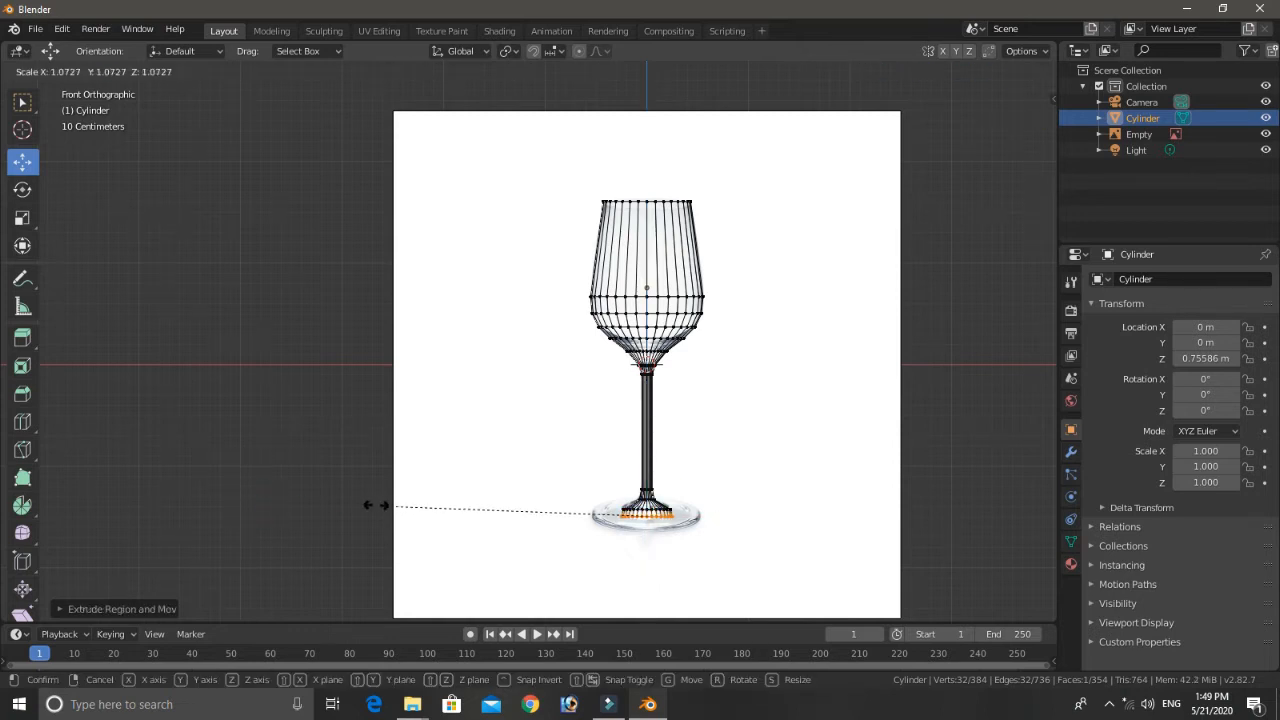
click(102, 486)
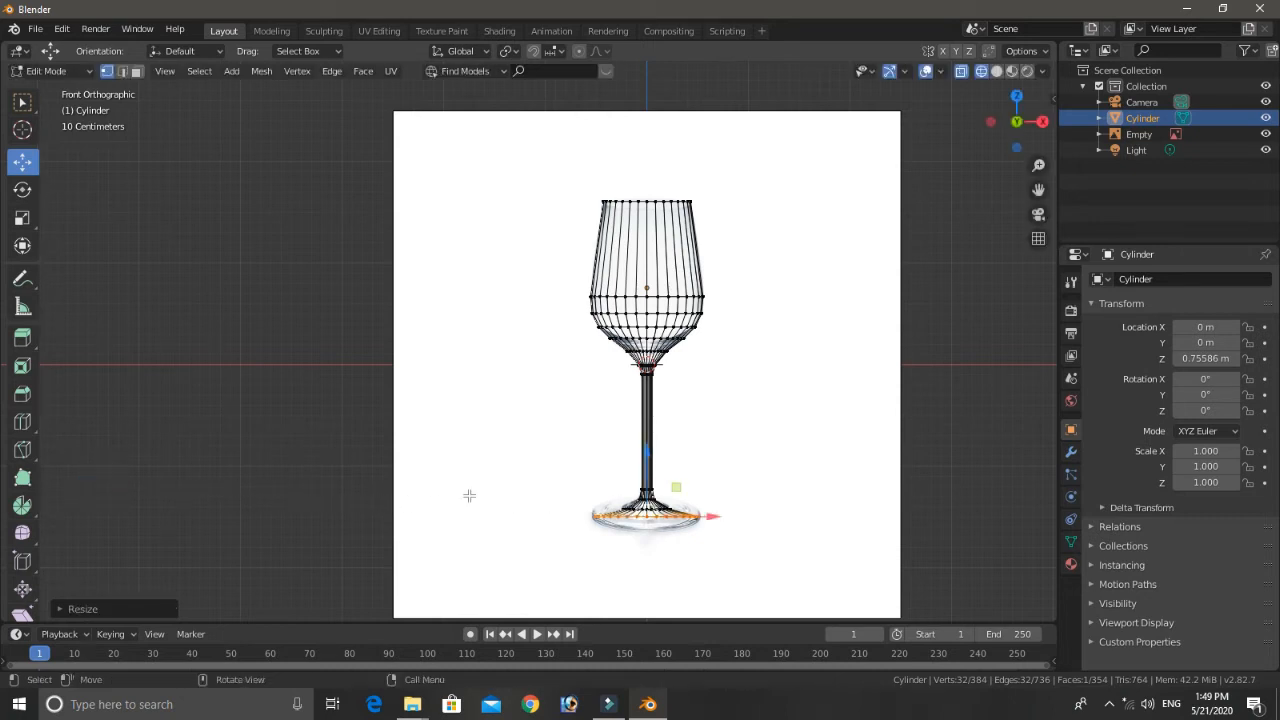
drag(643, 452, 647, 454)
Step: Extrude the foot's outer ring down about 0.055 m, enlarge it by about 1.08, and fine-tune its height
key(e)
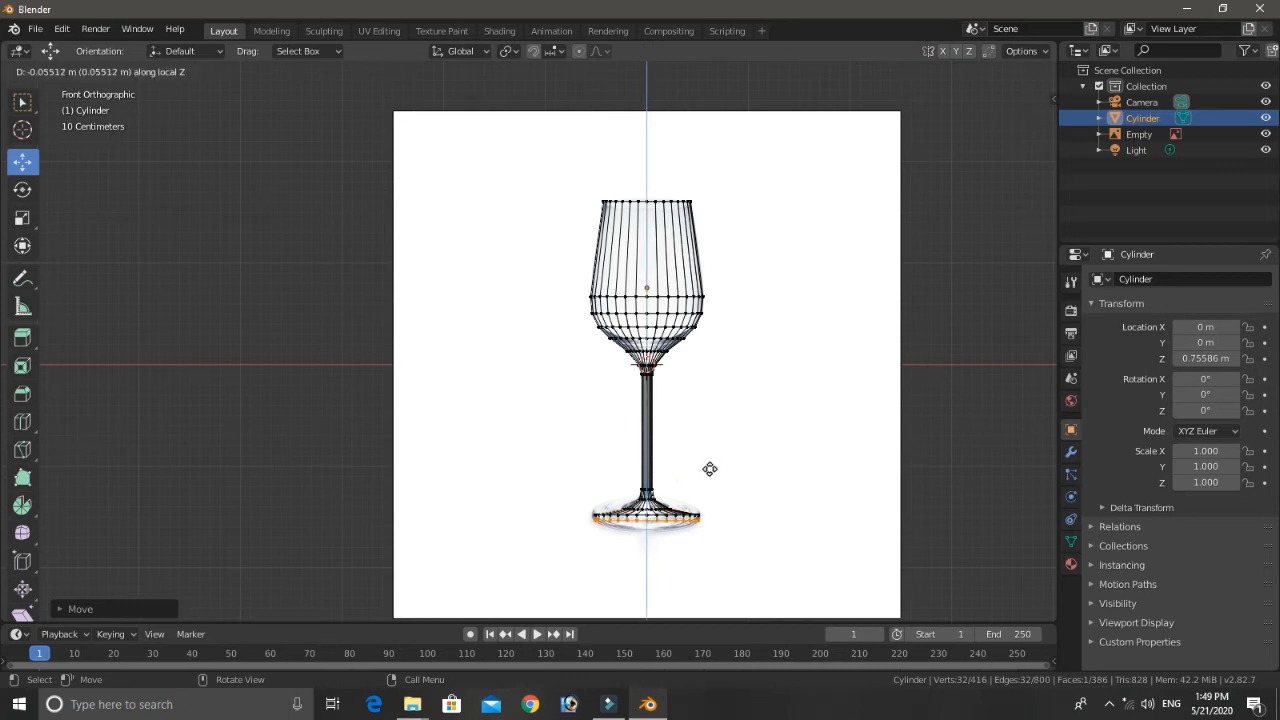
click(709, 469)
key(s)
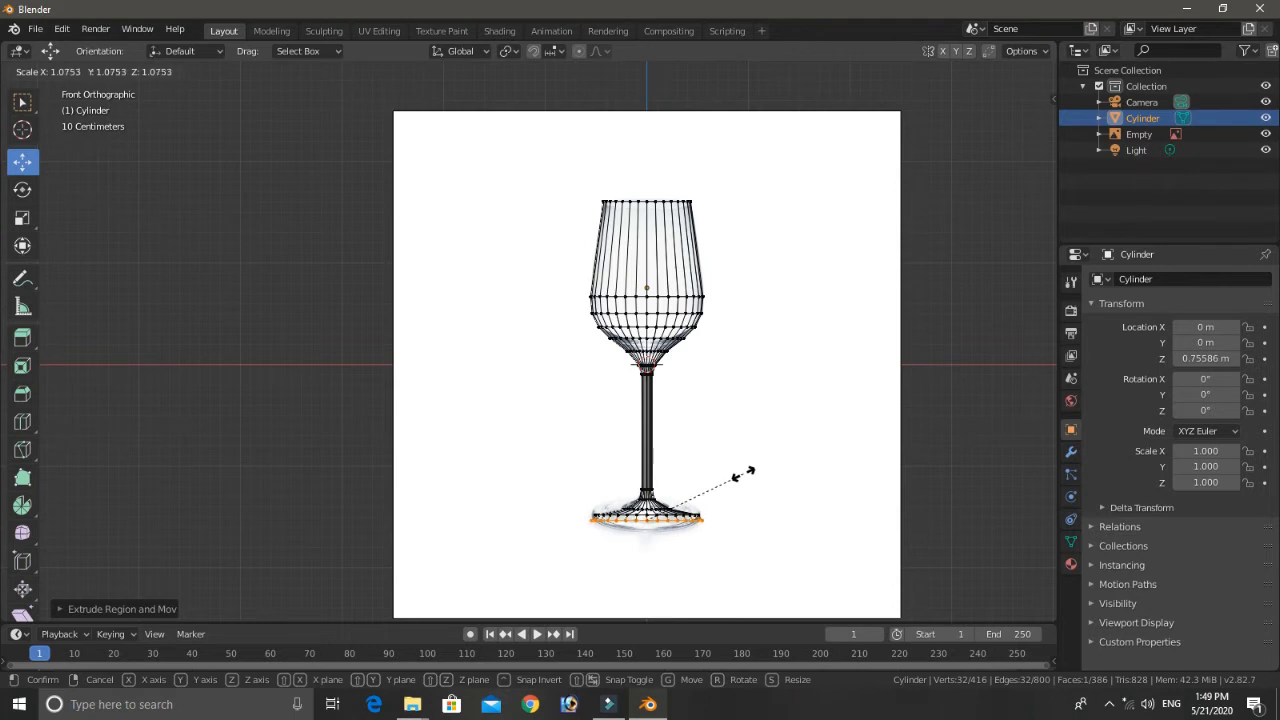
click(744, 474)
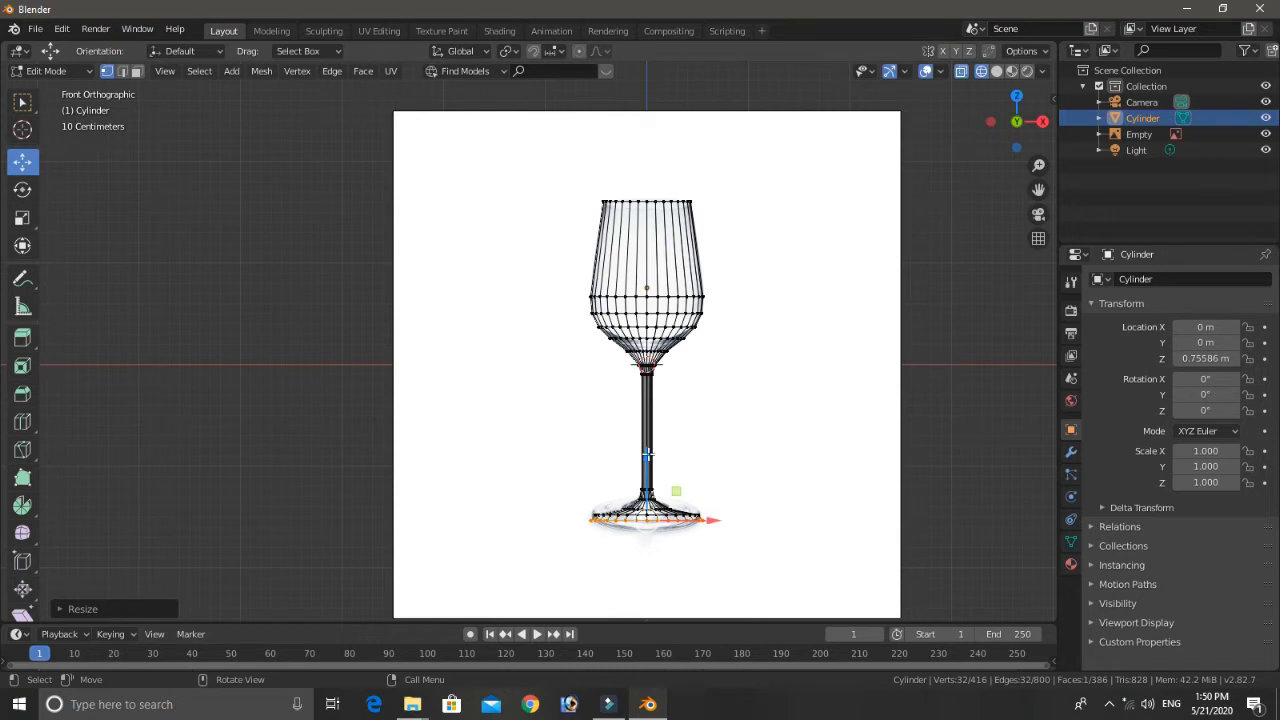
drag(648, 453, 648, 455)
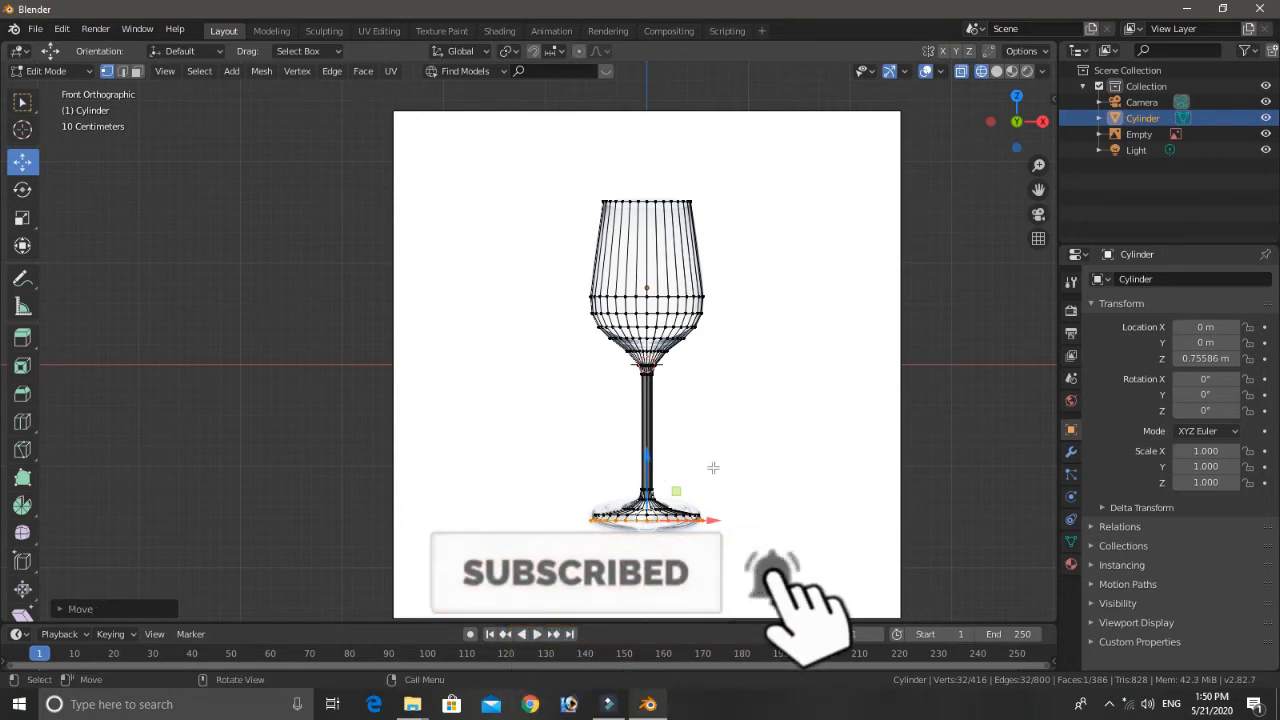
Step: Extrude a last ring for the underside of the foot, scale it by about 0.95, and deselect the mesh
key(e)
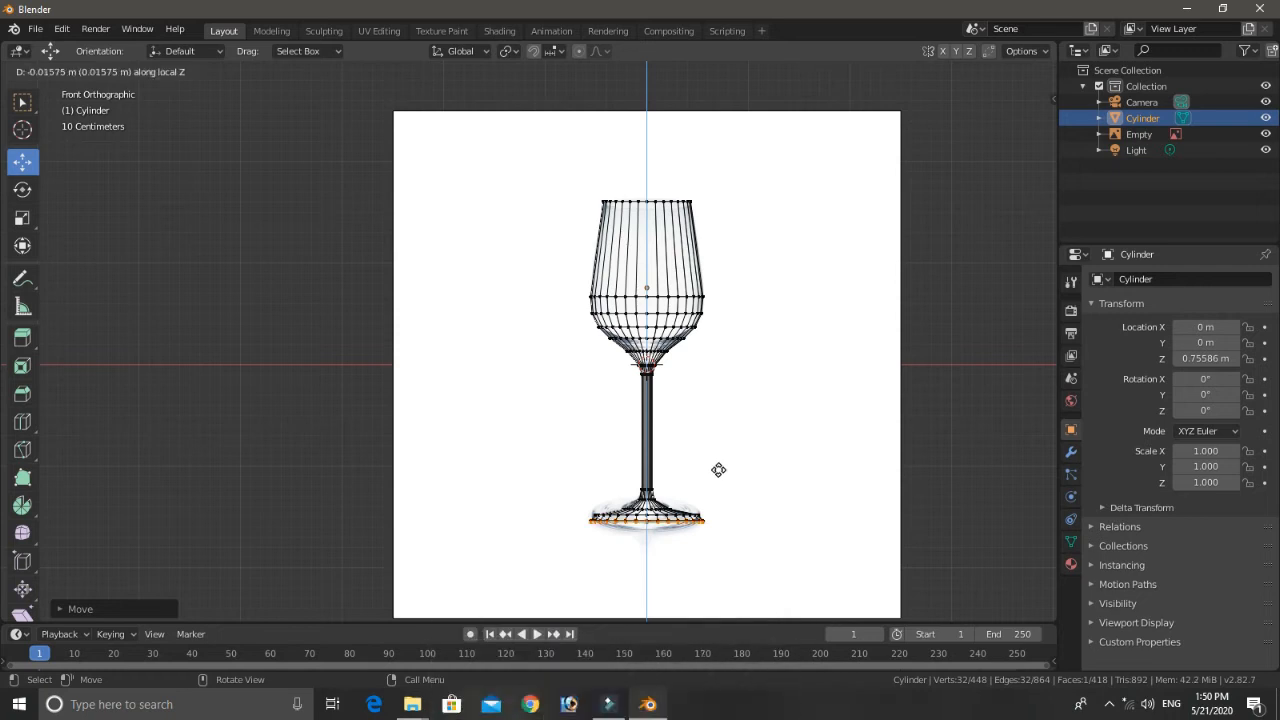
click(718, 472)
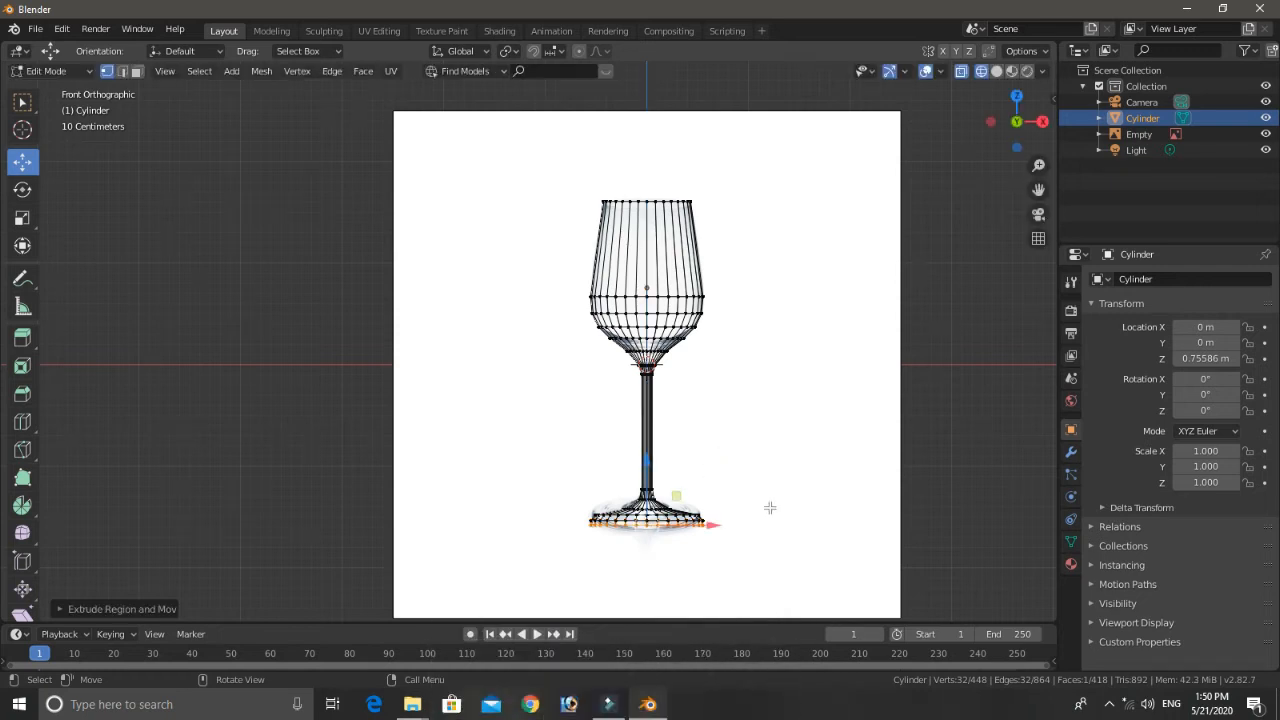
key(s)
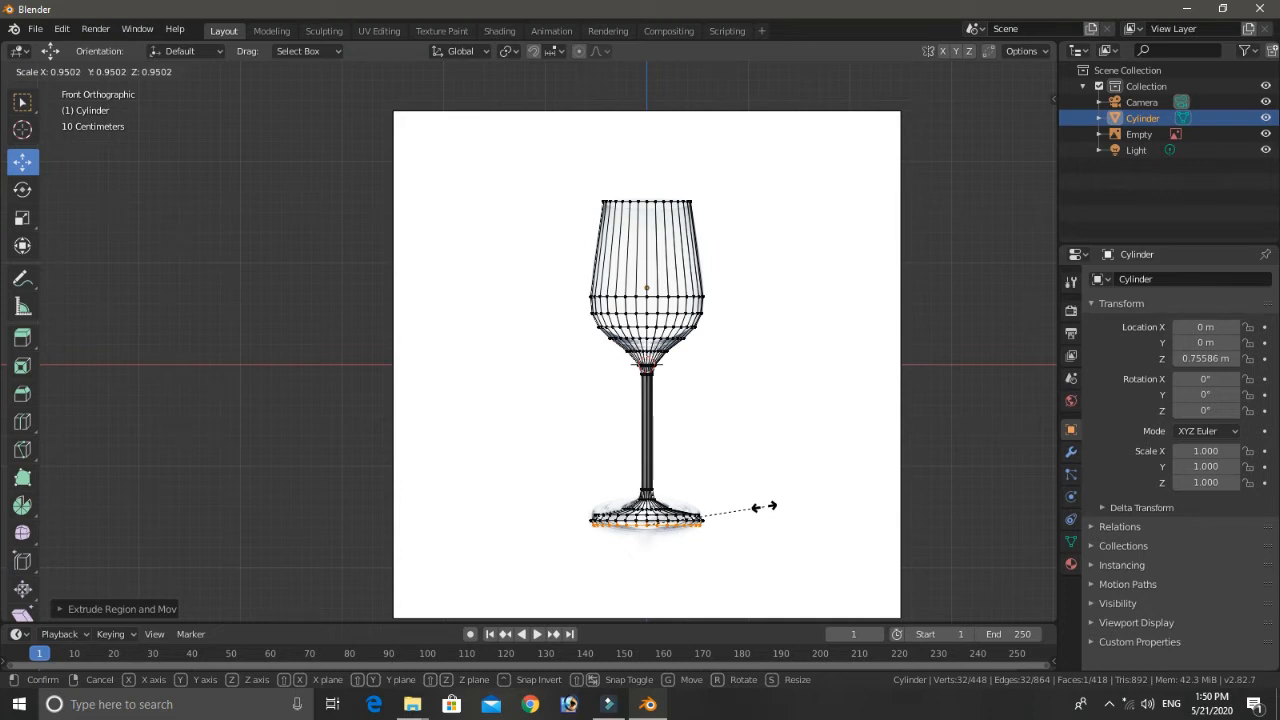
click(765, 507)
click(774, 458)
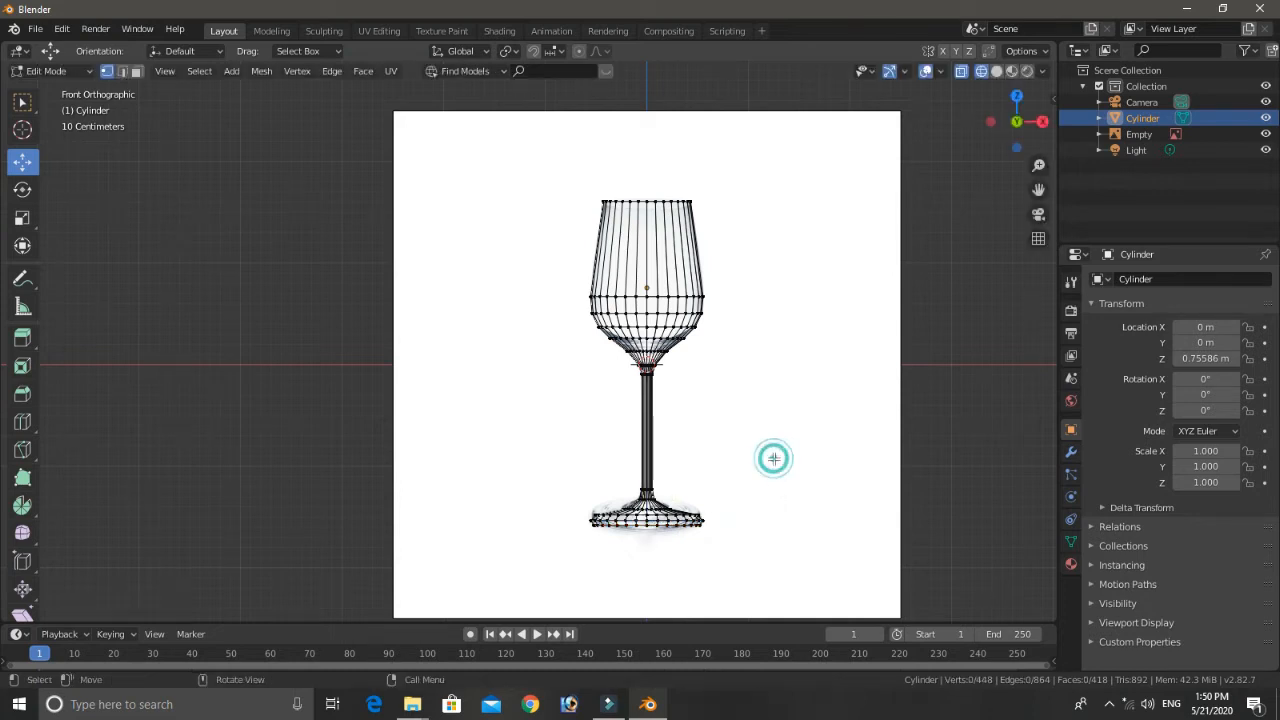
Step: Switch the viewport to solid shading, leave Edit Mode, and hide the reference image
click(998, 72)
middle_drag(831, 300, 803, 324)
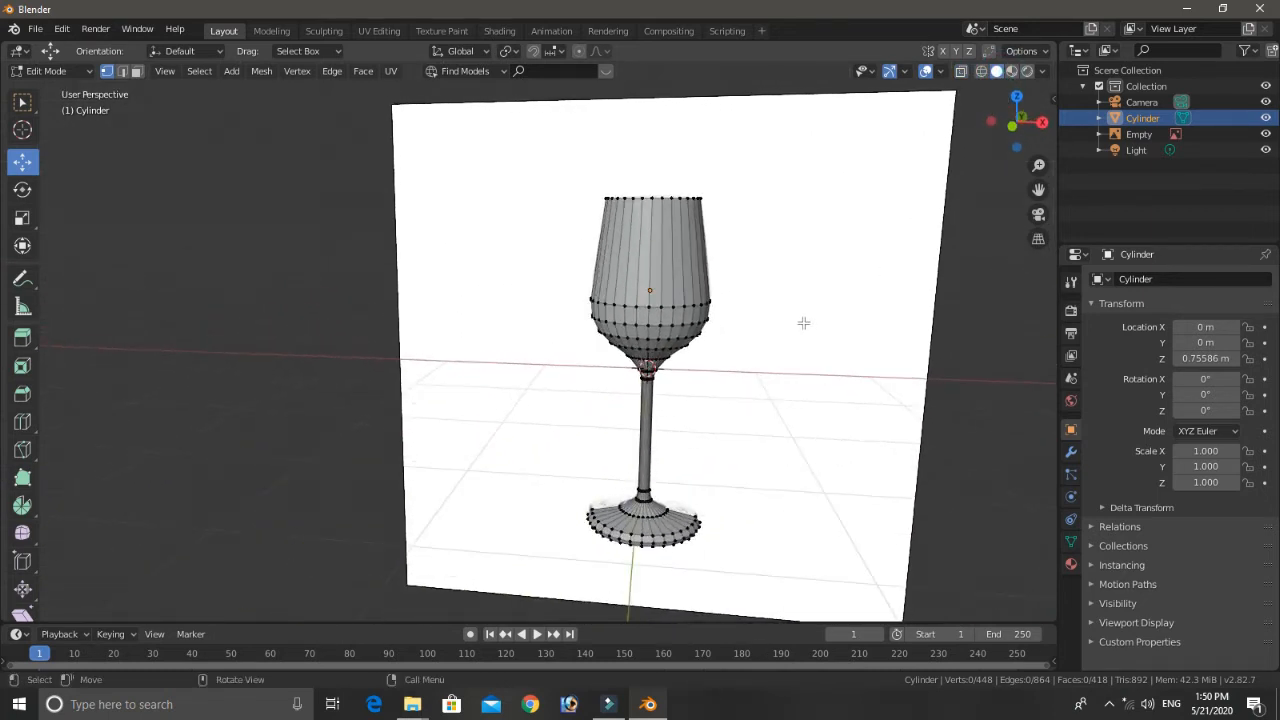
key(Tab)
click(816, 264)
key(h)
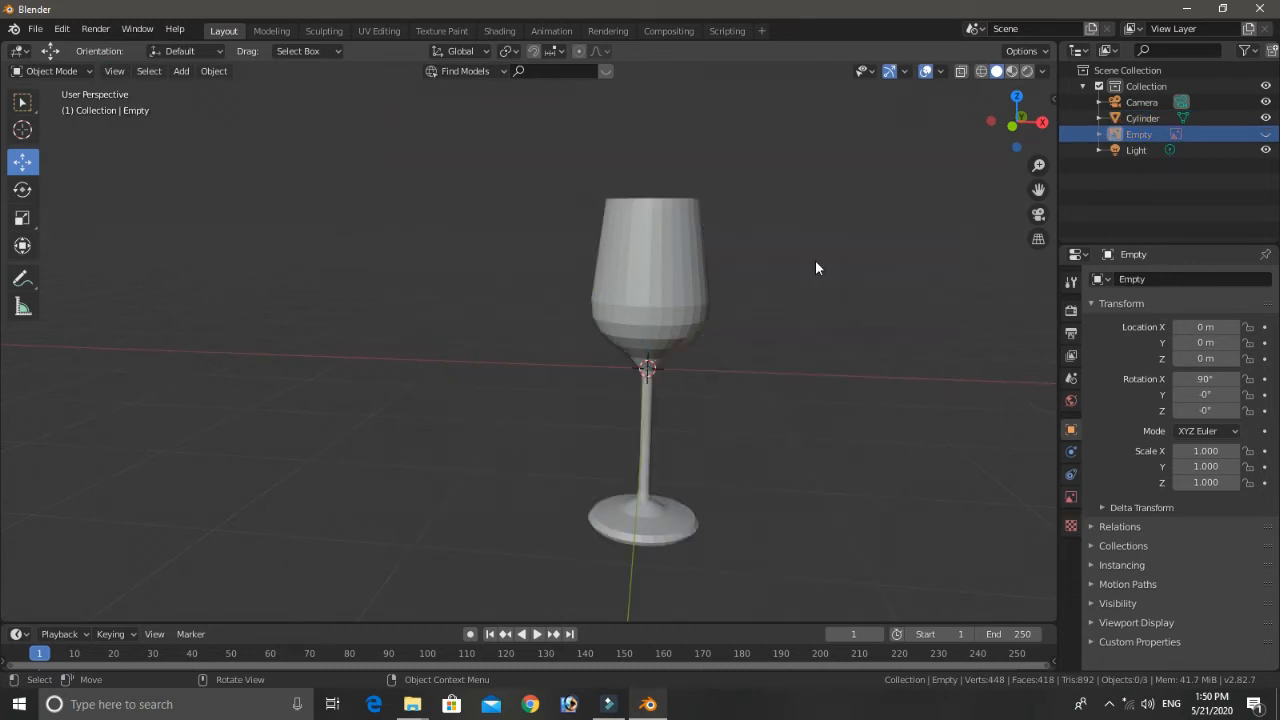
Step: Delete the flat face closing the top of the glass so that the bowl is open
middle_drag(780, 300, 760, 377)
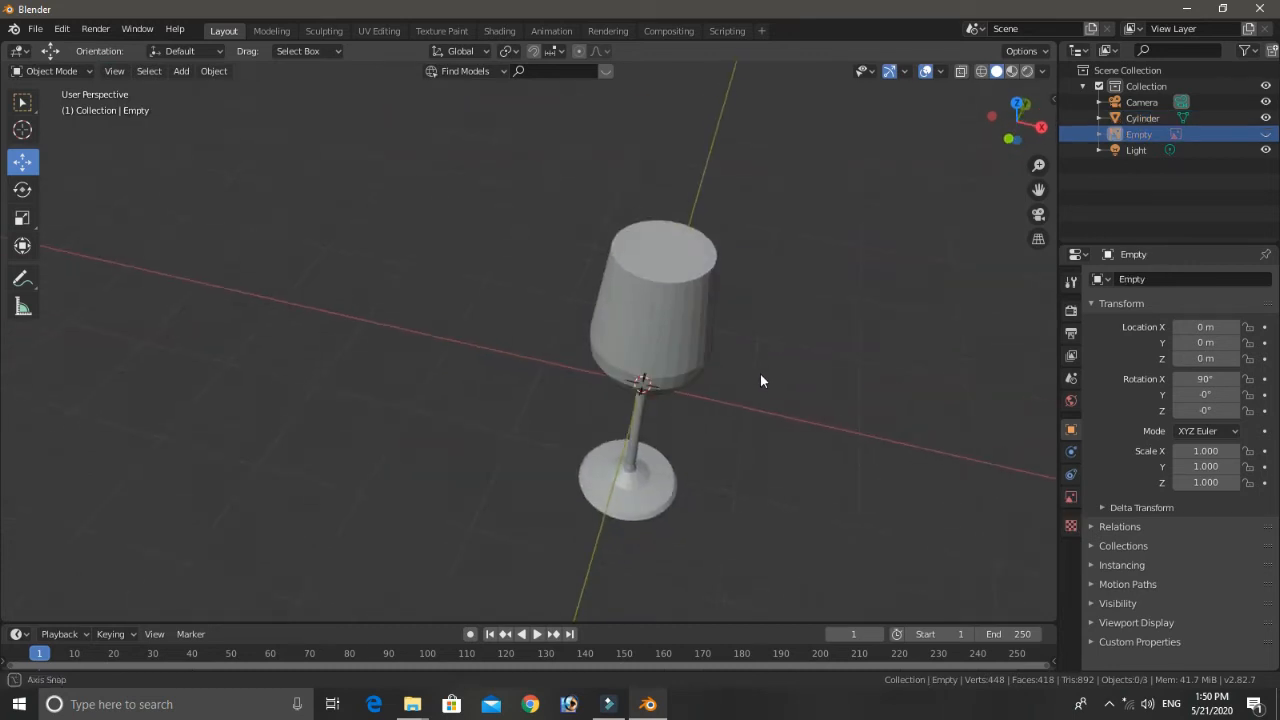
click(703, 345)
key(Tab)
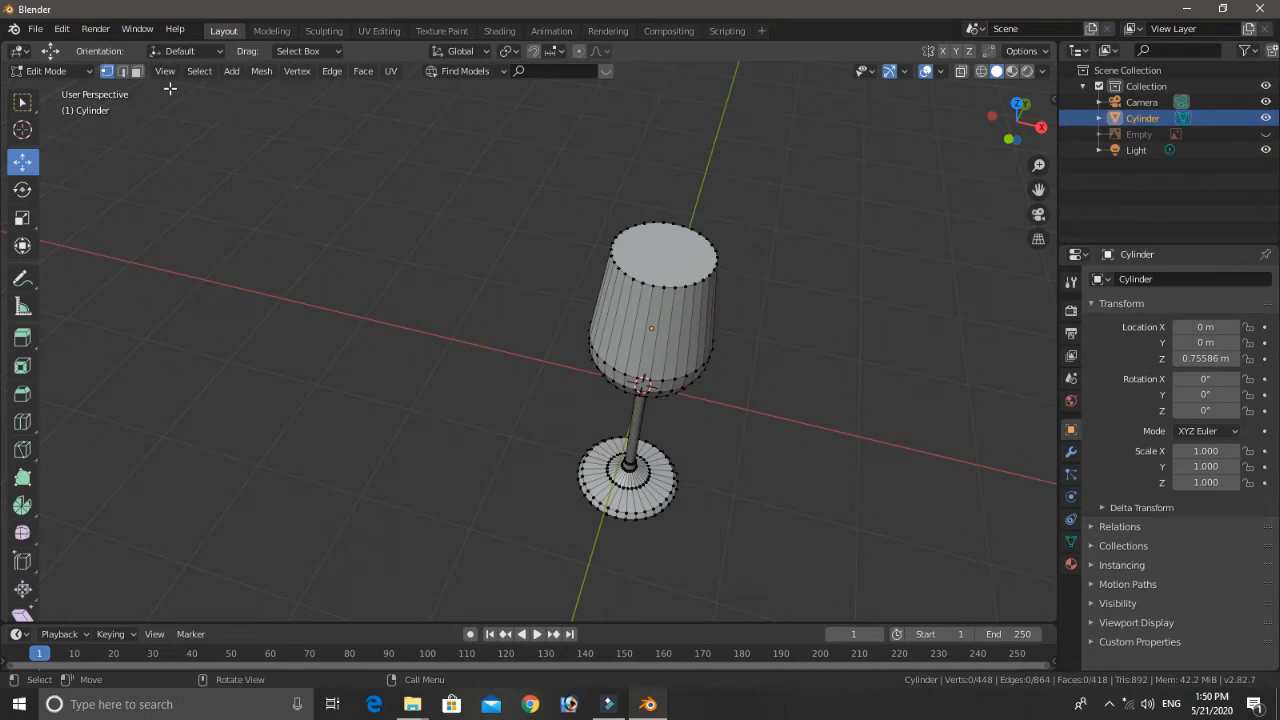
click(137, 73)
click(663, 253)
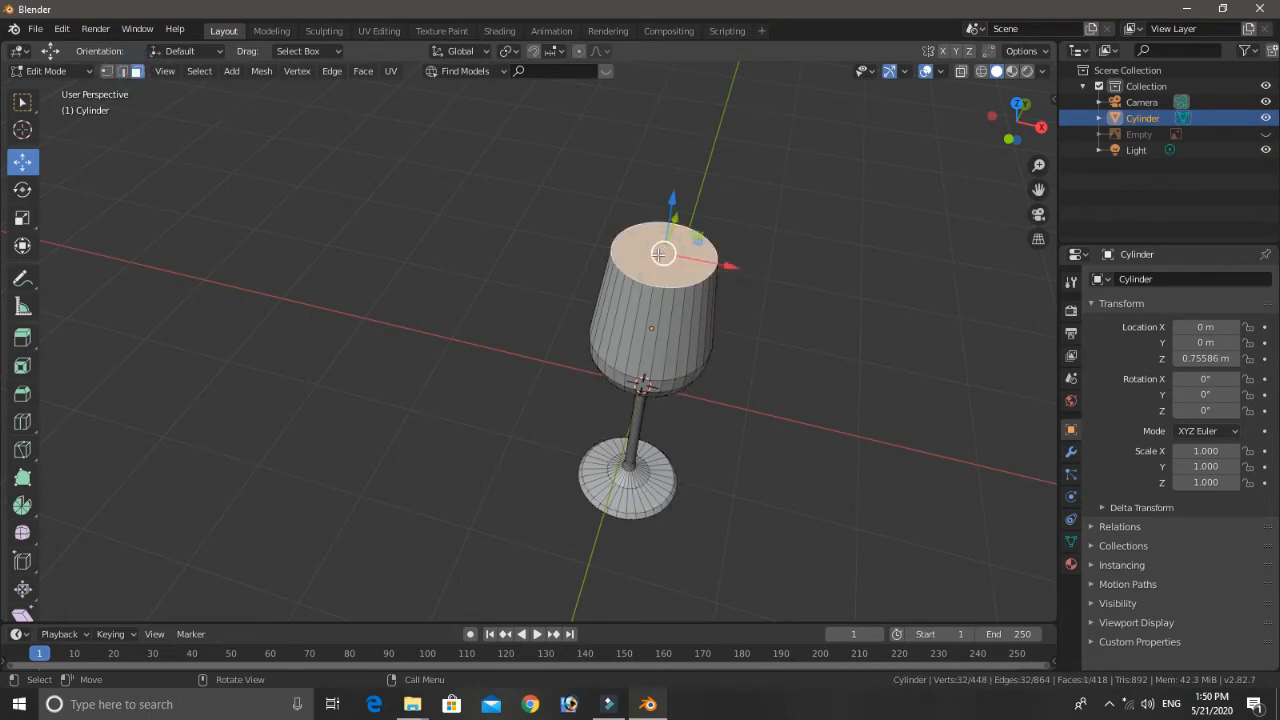
key(x)
click(614, 289)
Step: Return to Object Mode and apply smooth shading to the glass
middle_drag(733, 336, 707, 221)
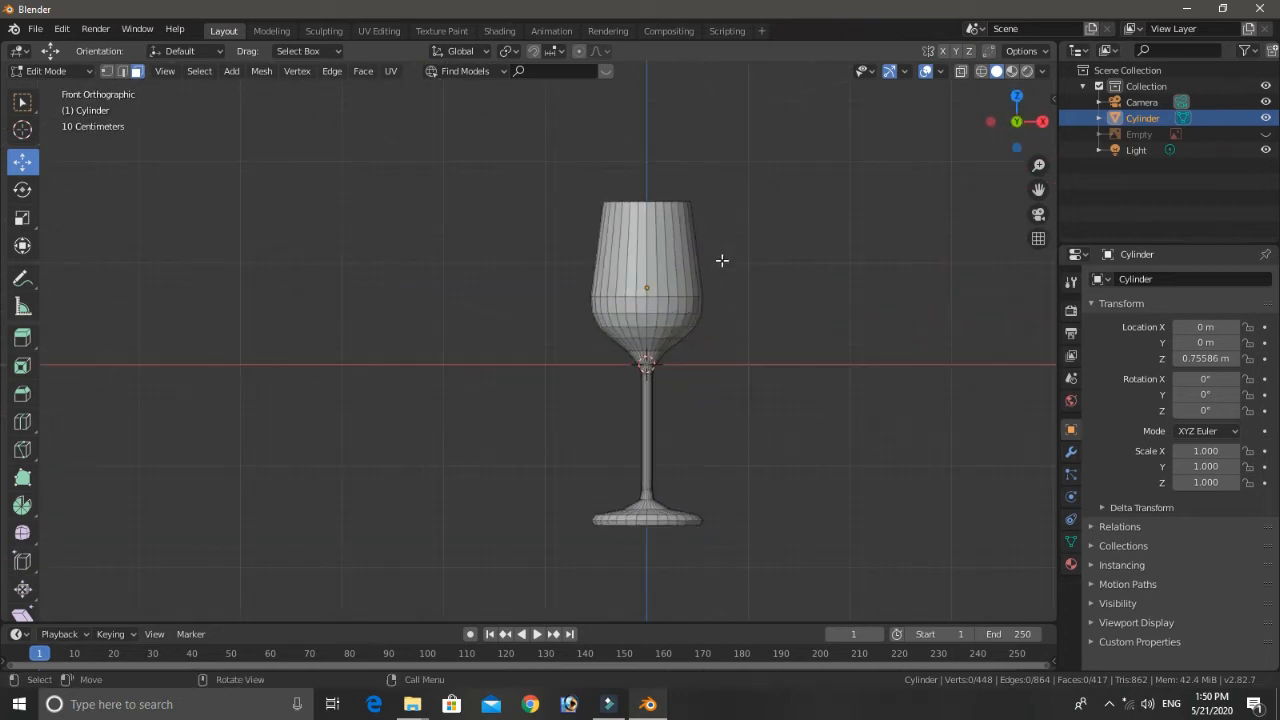
key(Tab)
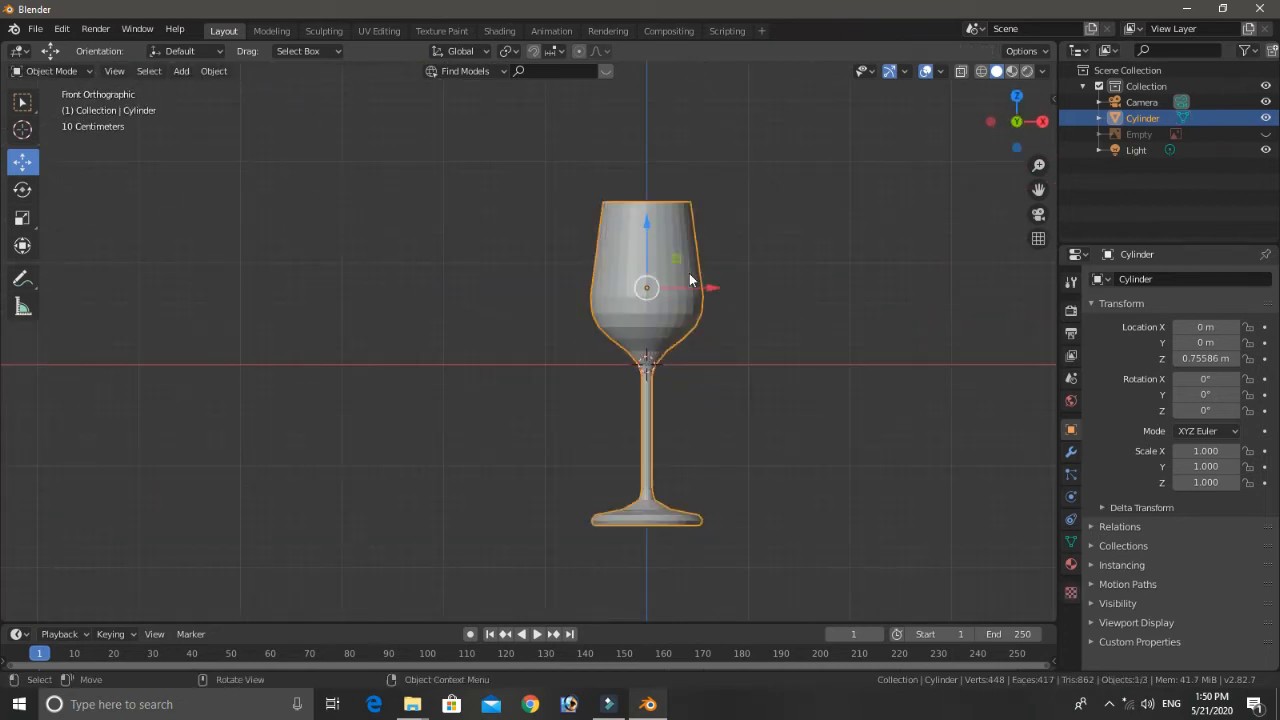
right_click(673, 254)
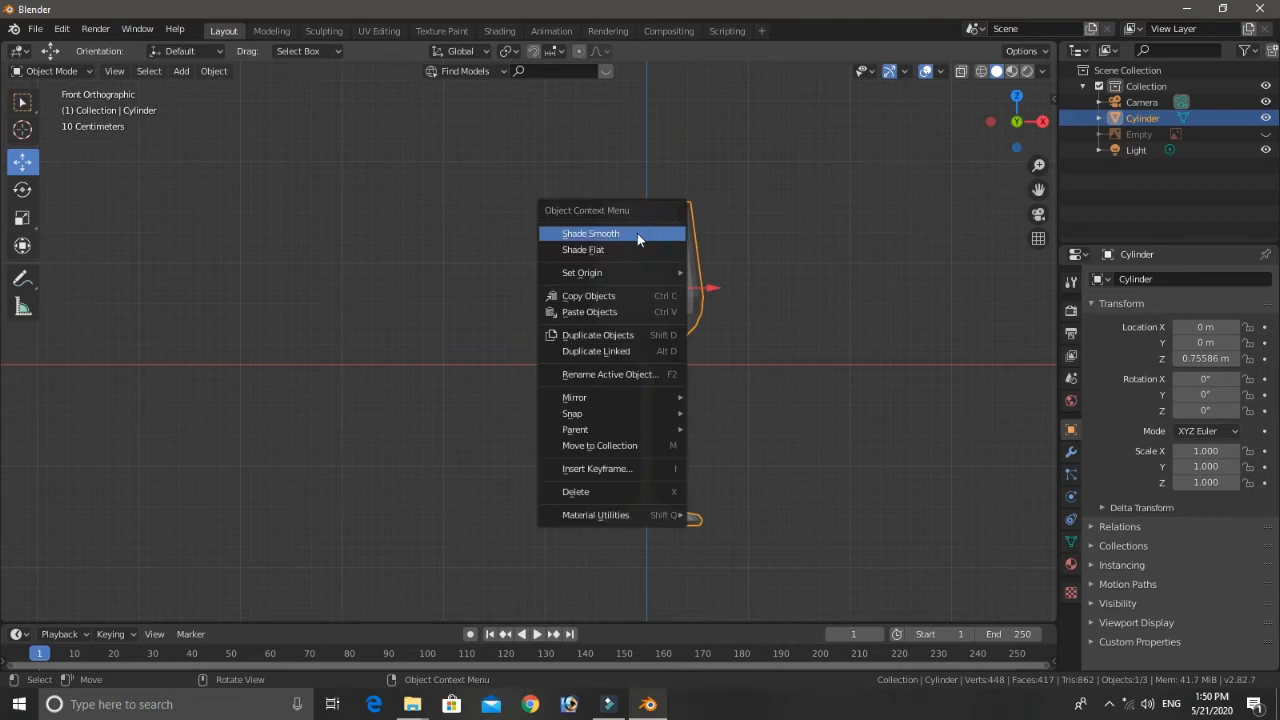
click(637, 233)
mouse_move(702, 253)
middle_down()
mouse_move(728, 274)
mouse_move(731, 306)
mouse_move(688, 346)
mouse_move(683, 266)
middle_up()
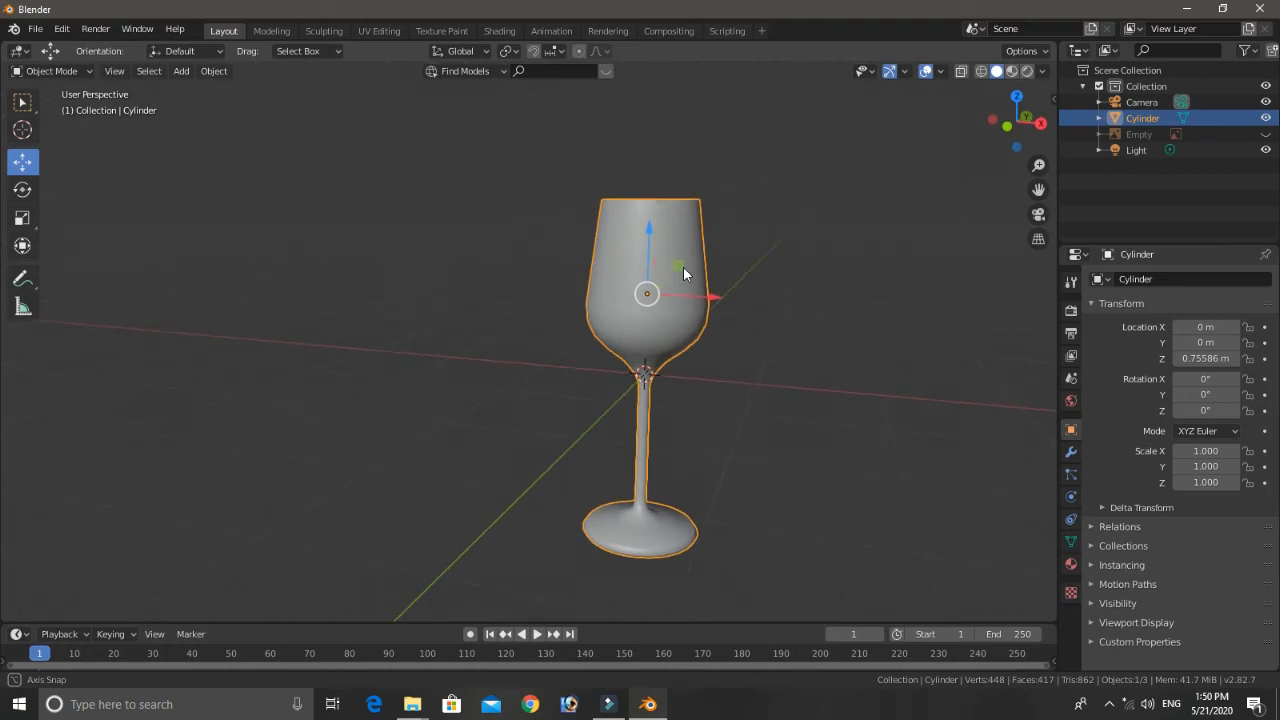
Step: Add a Solidify modifier to the glass, set its thickness to 0.01 m, and apply it
click(1071, 453)
key(Tab)
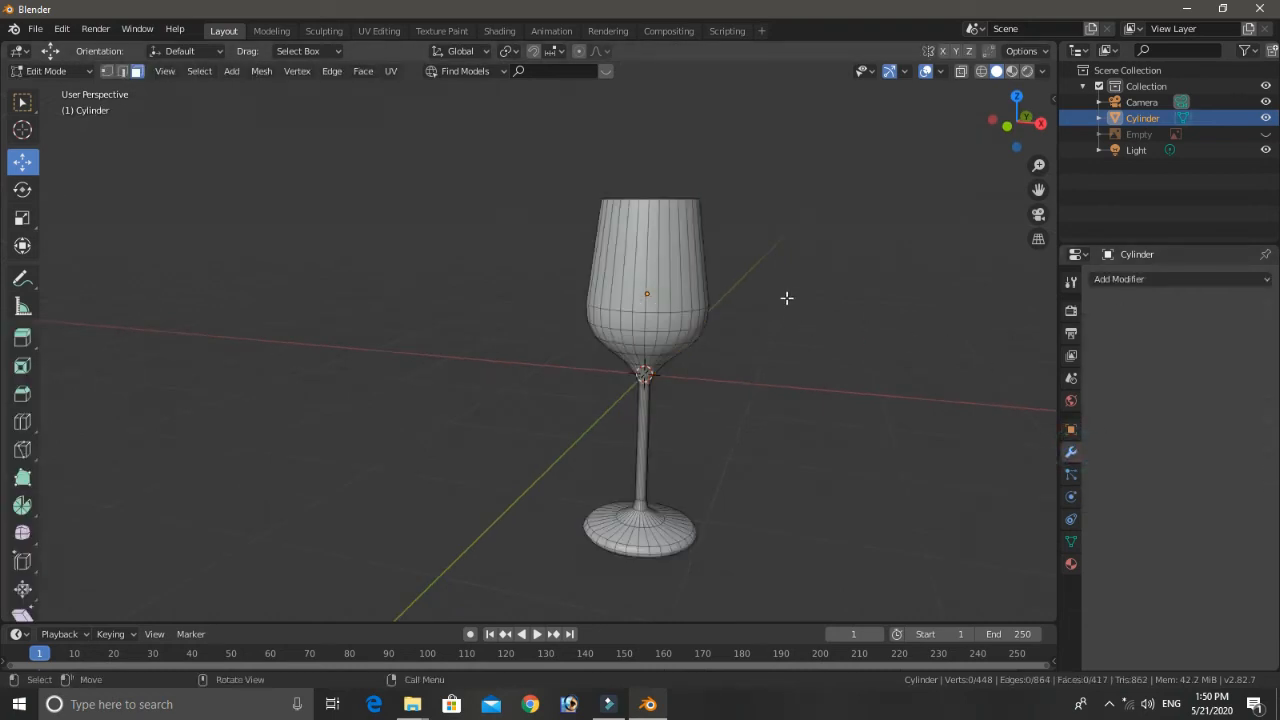
middle_drag(737, 297, 767, 301)
key(Tab)
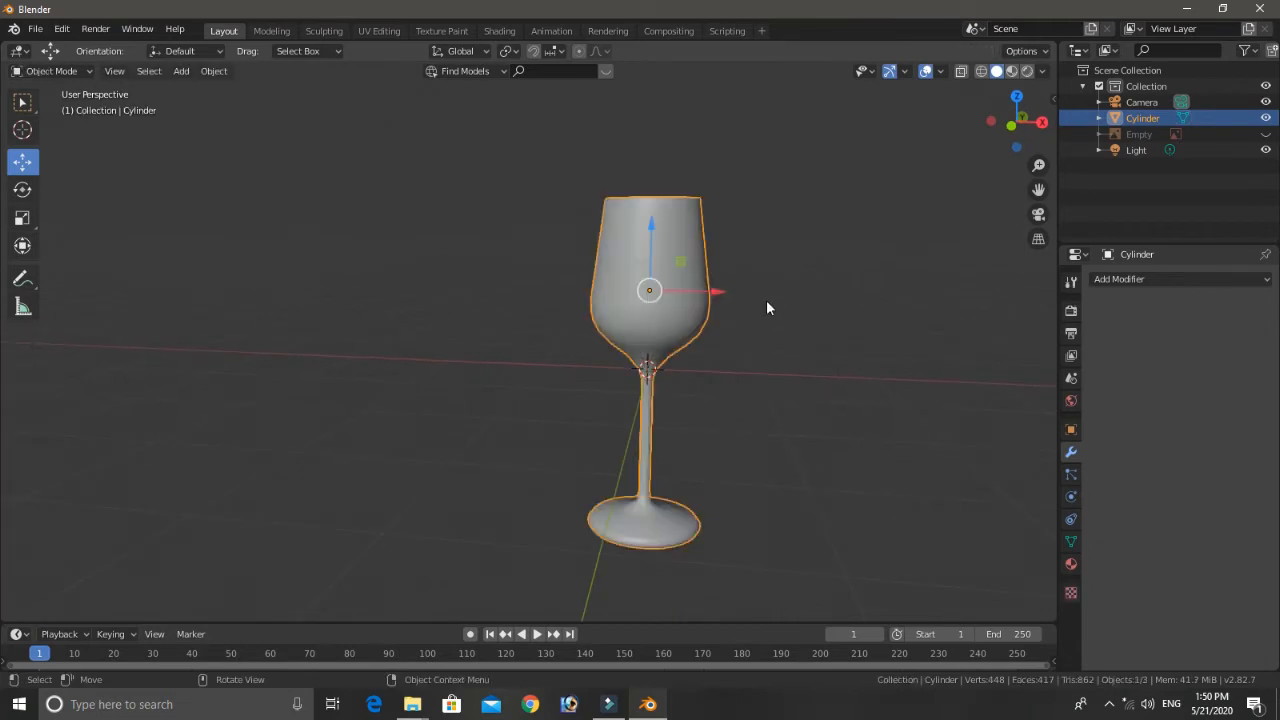
click(1130, 281)
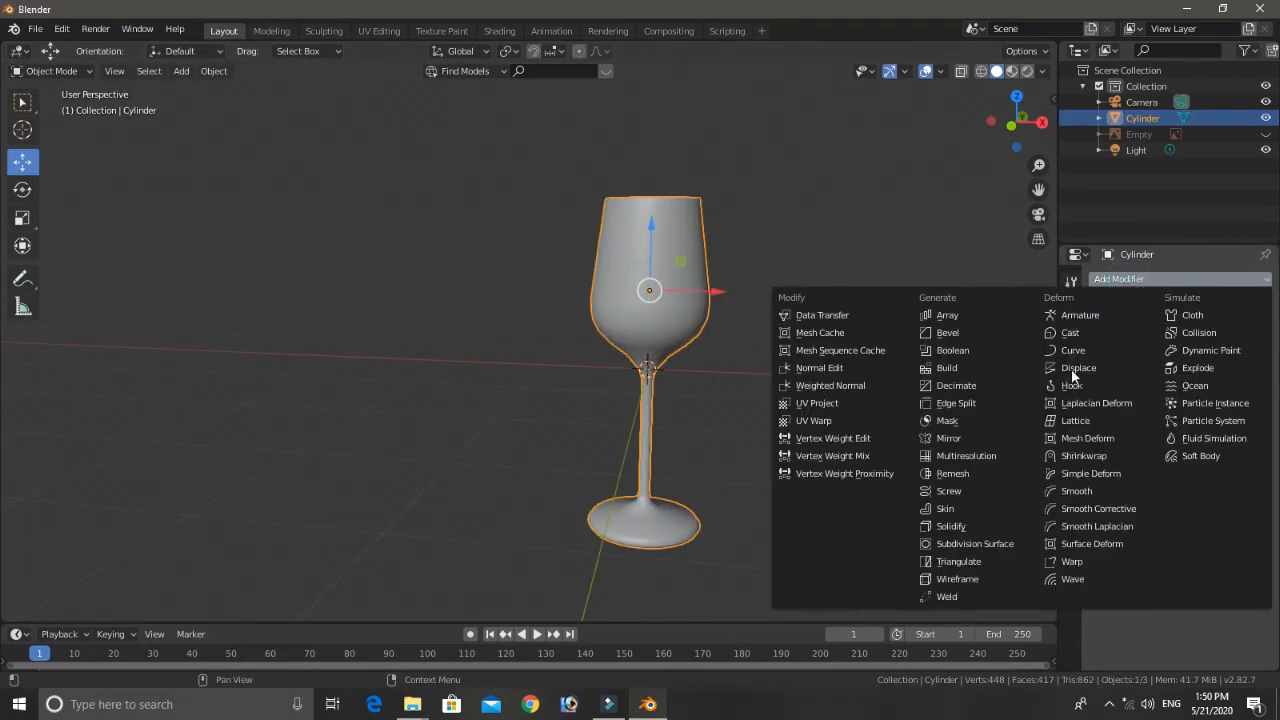
click(976, 522)
middle_drag(964, 485, 698, 363)
scroll(767, 328, up, 4)
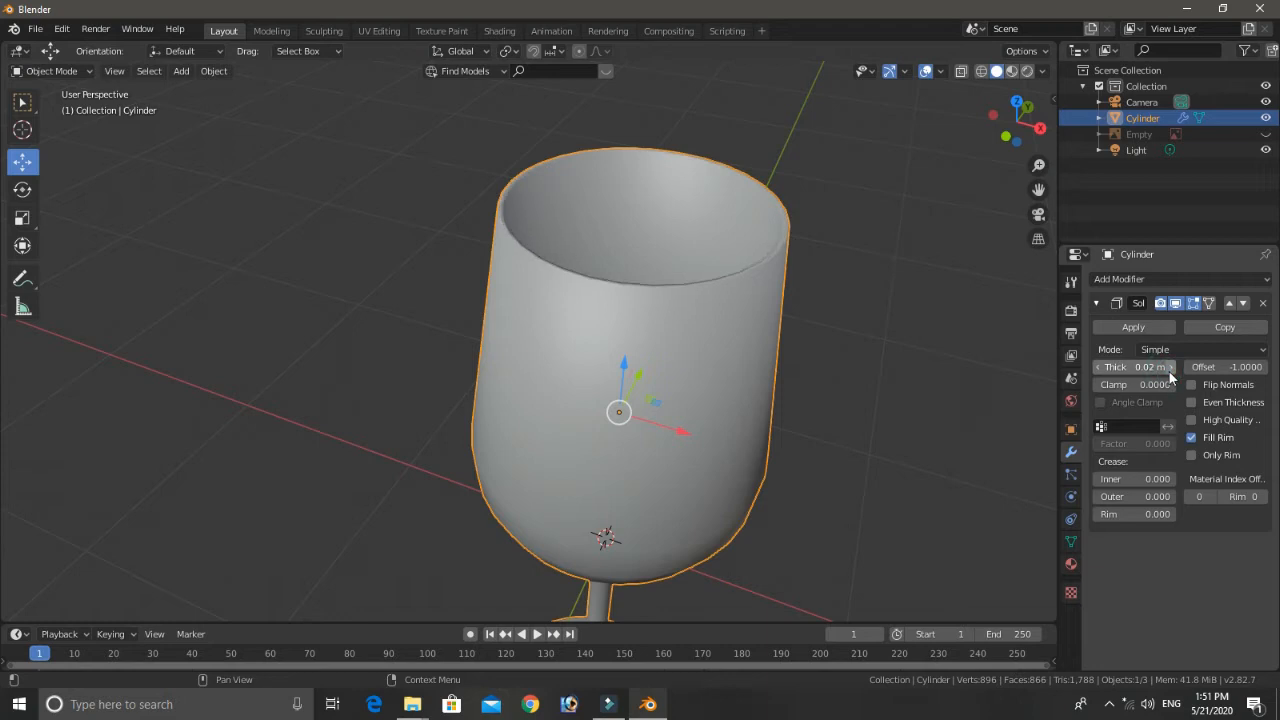
click(1099, 368)
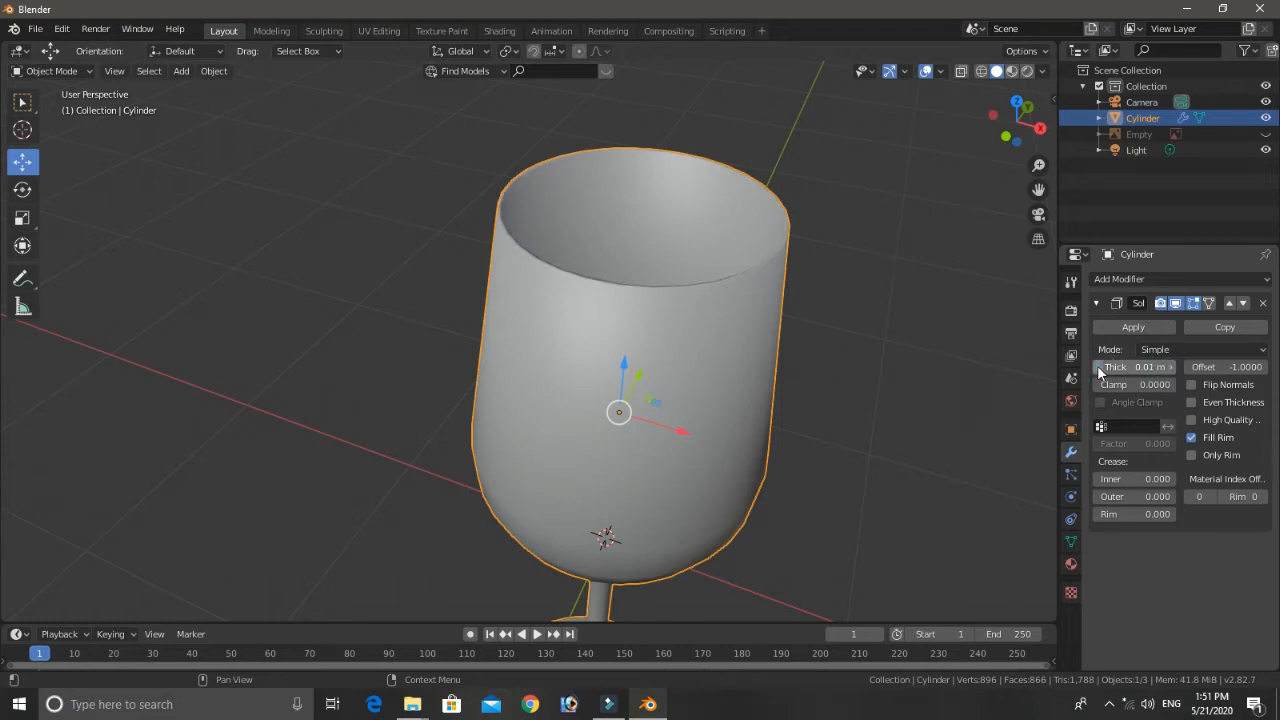
click(1130, 328)
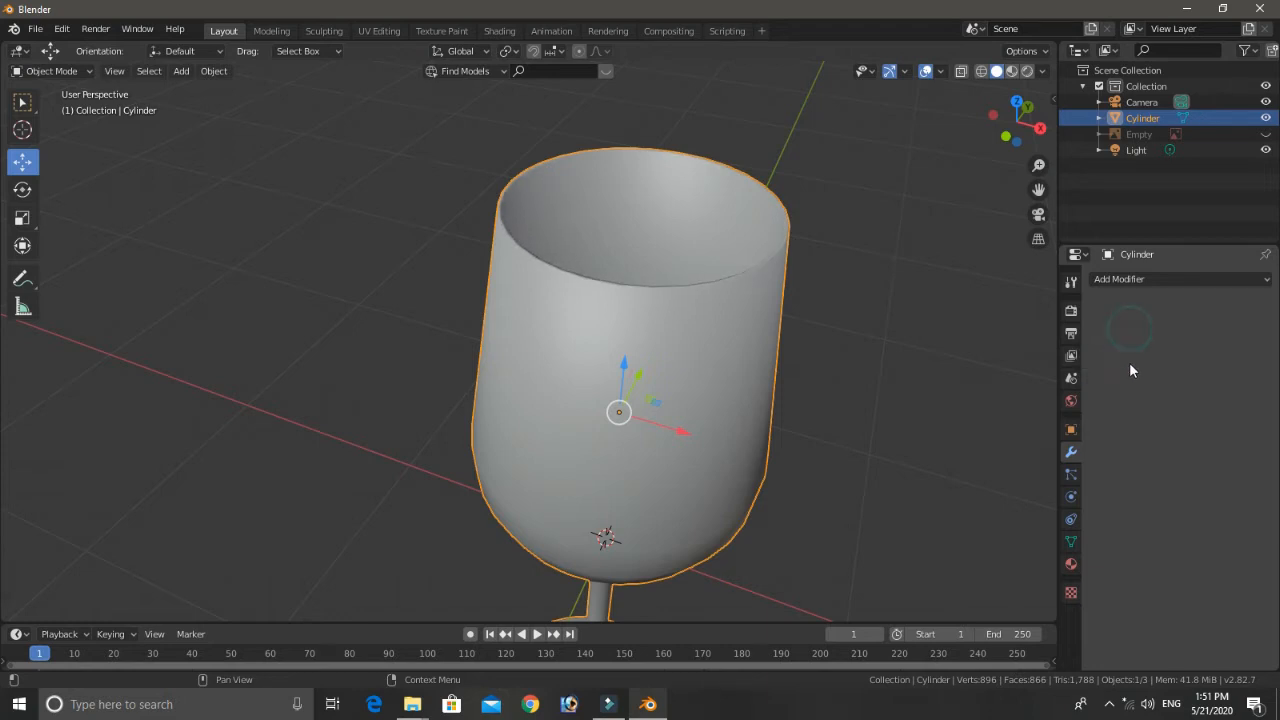
Step: Add a Subdivision Surface modifier to the glass and set its viewport subdivisions to 3
scroll(905, 343, down, 3)
key(KP_1)
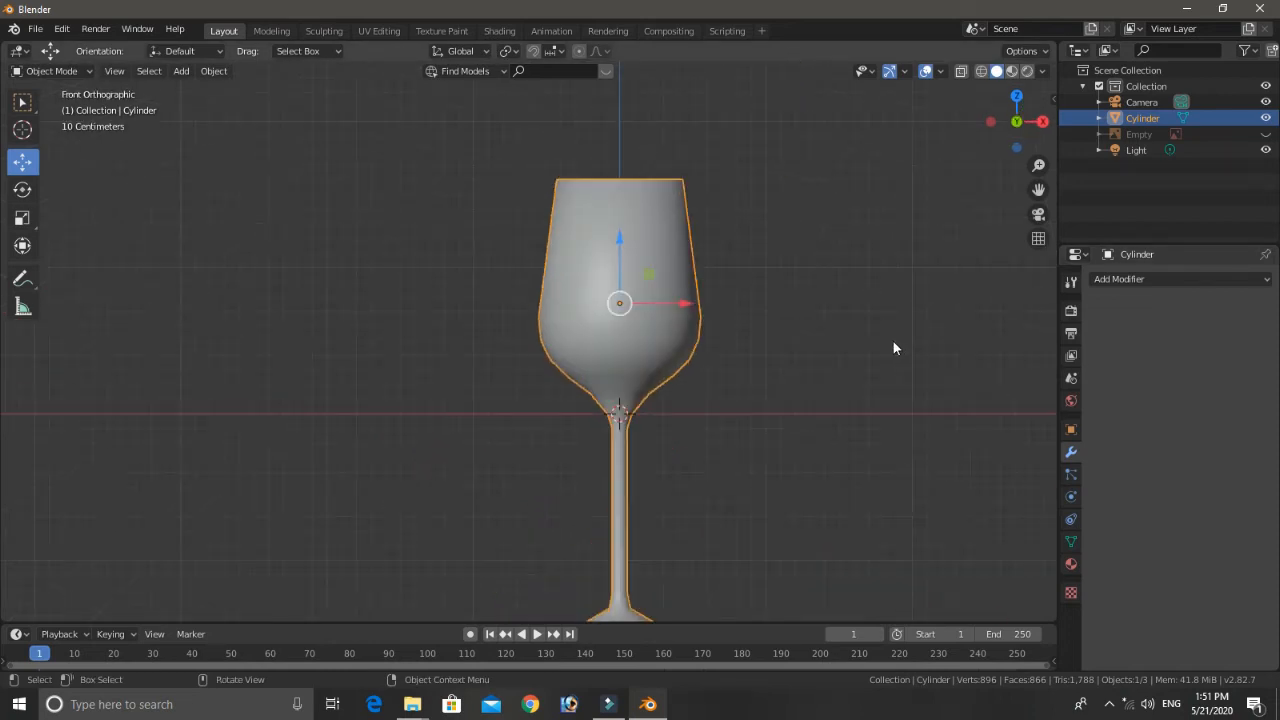
click(1157, 281)
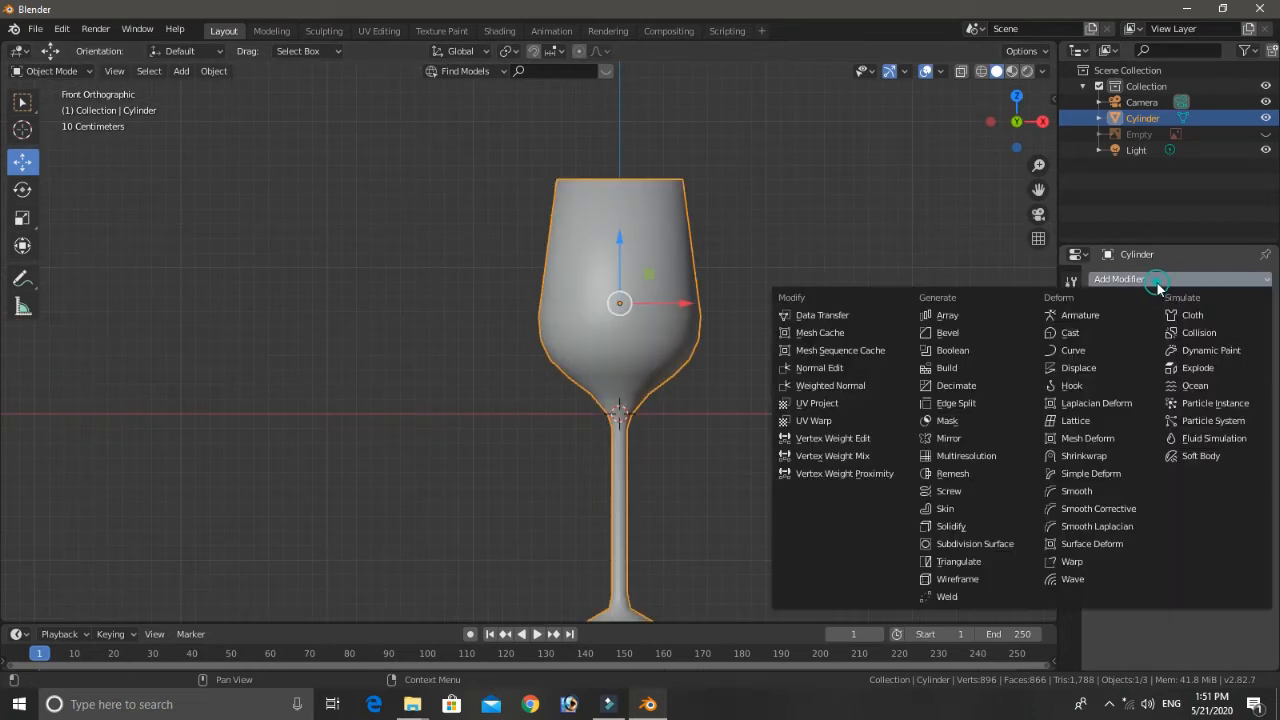
click(1013, 544)
scroll(838, 459, down, 2)
middle_drag(753, 425, 700, 503)
scroll(680, 370, up, 3)
middle_drag(677, 367, 714, 354)
scroll(727, 388, up, 3)
scroll(775, 347, down, 2)
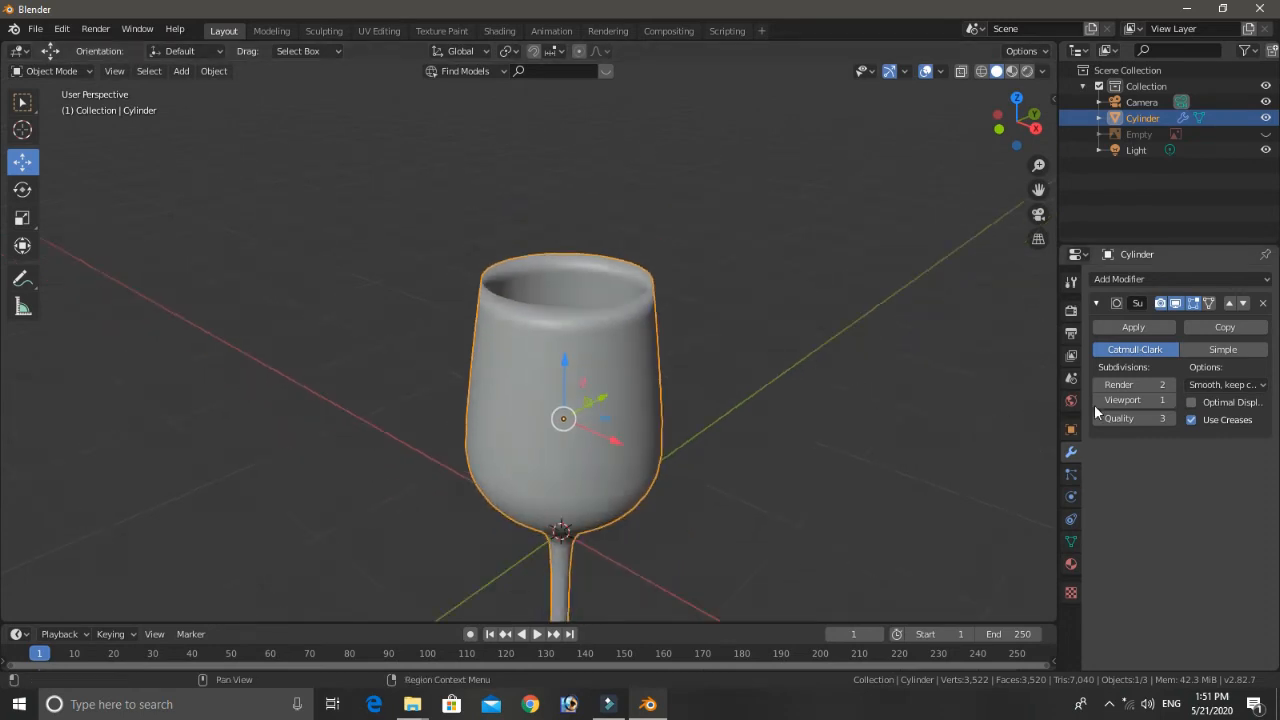
click(1169, 401)
click(1170, 401)
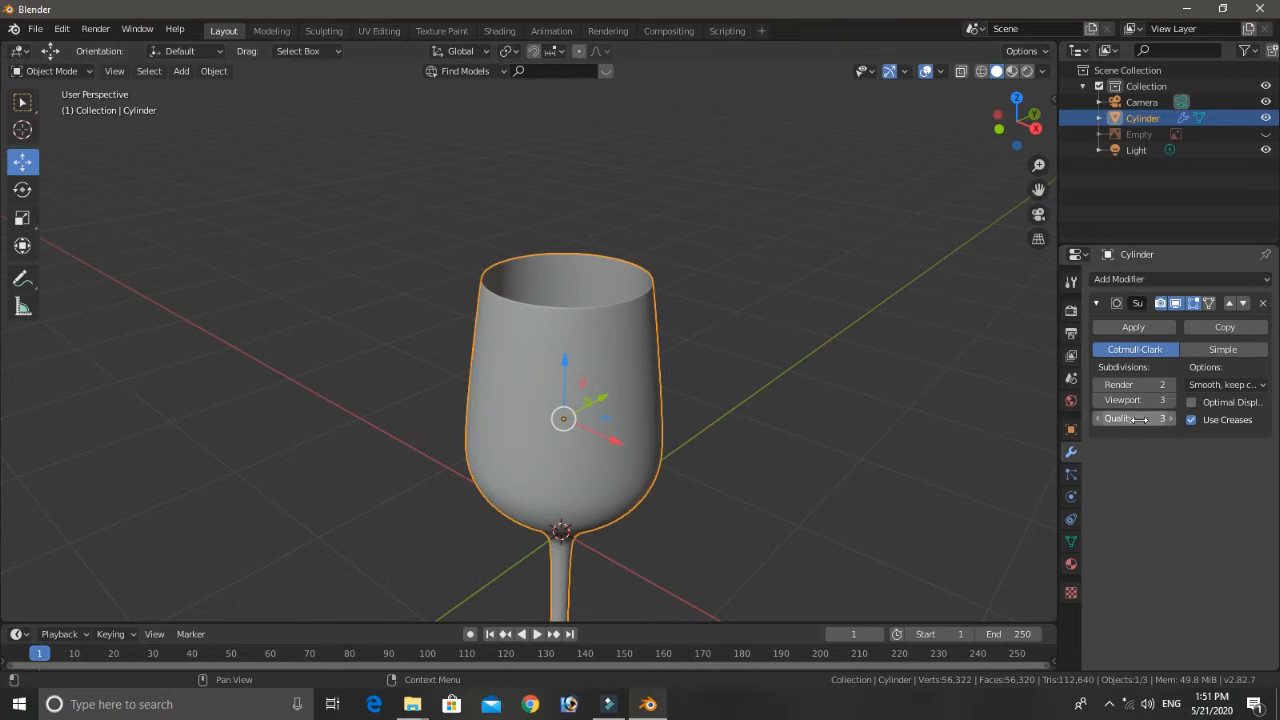
Step: Deselect the glass and add a plane mesh at the scene origin, working in the front view
scroll(840, 389, down, 4)
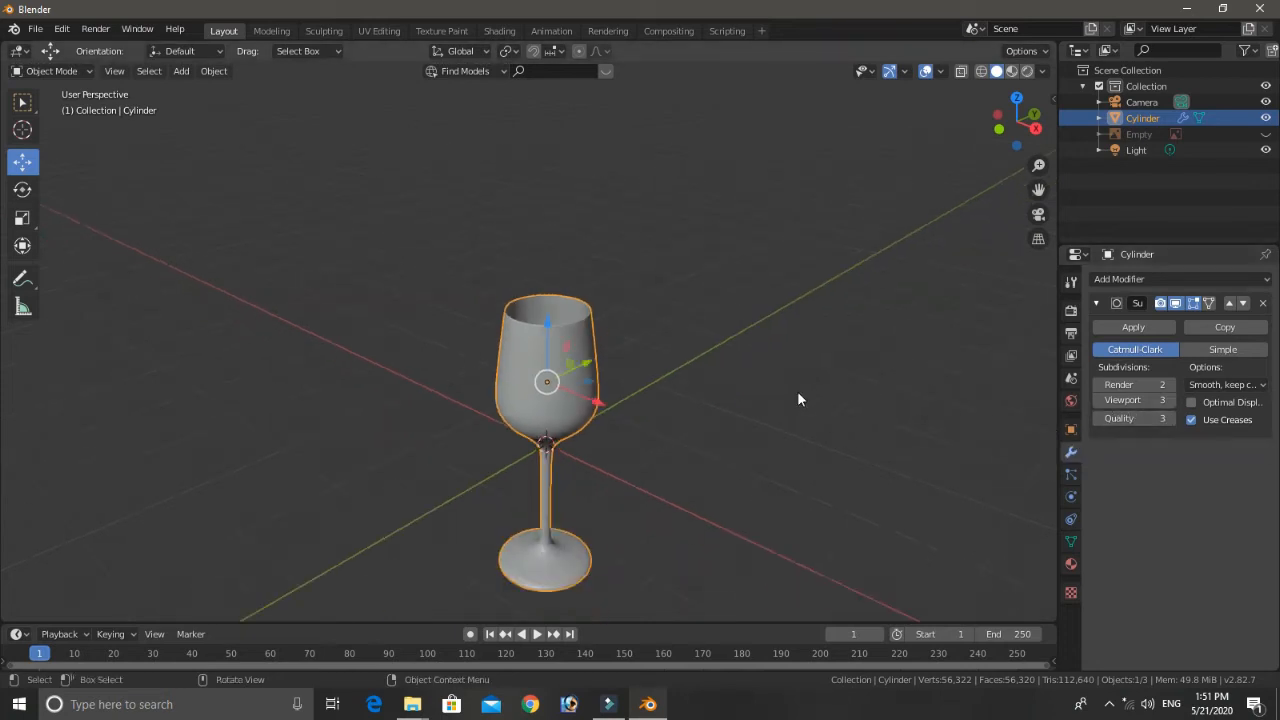
key(KP_1)
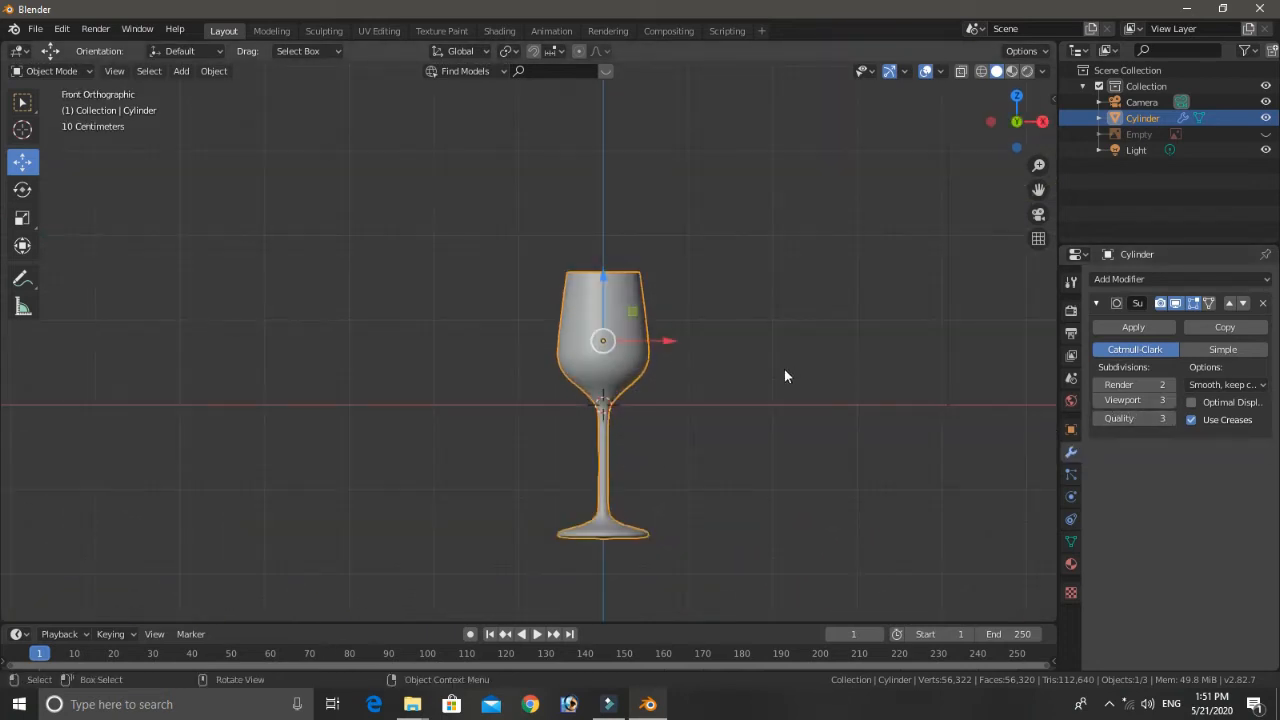
click(769, 371)
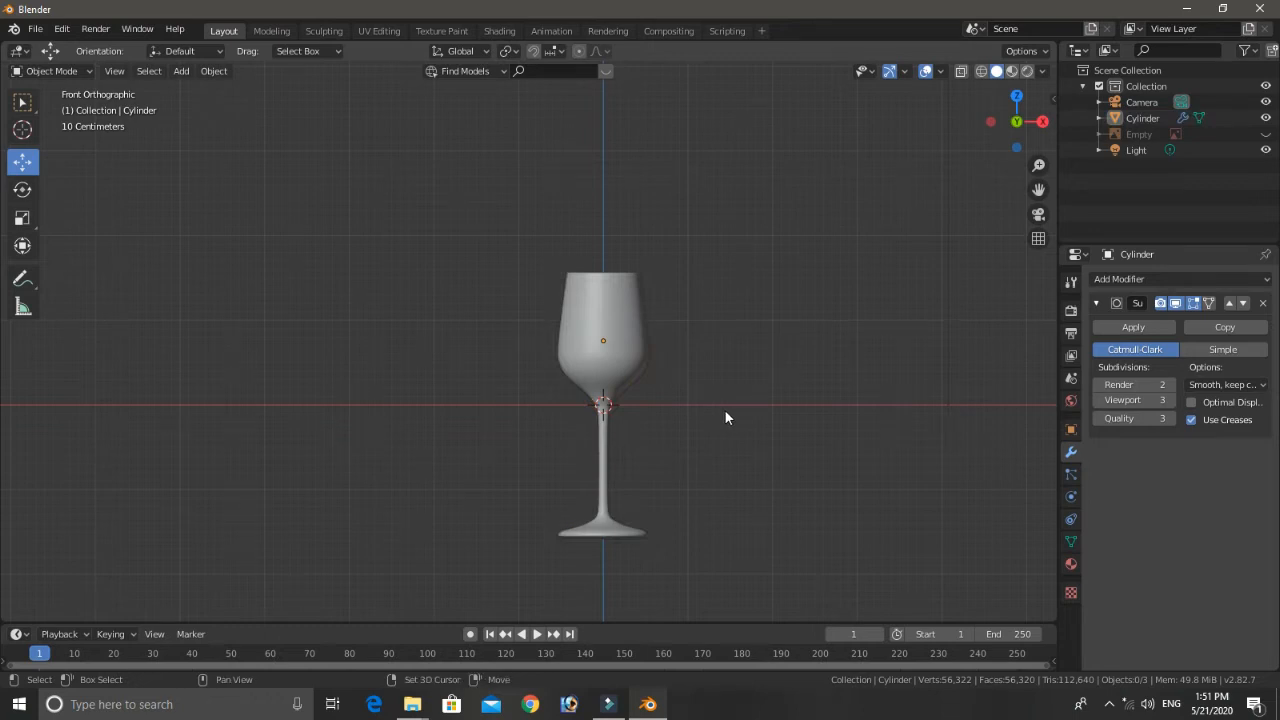
key(shift+a)
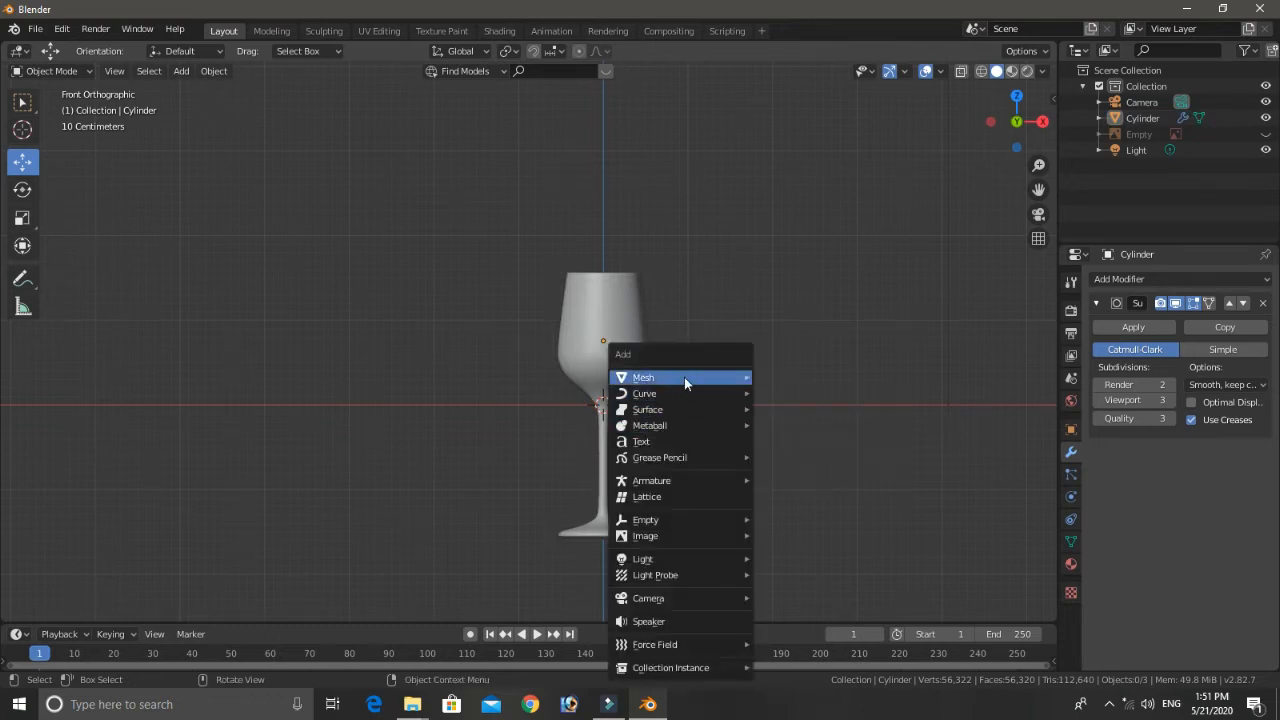
mouse_move(684, 377)
click(789, 377)
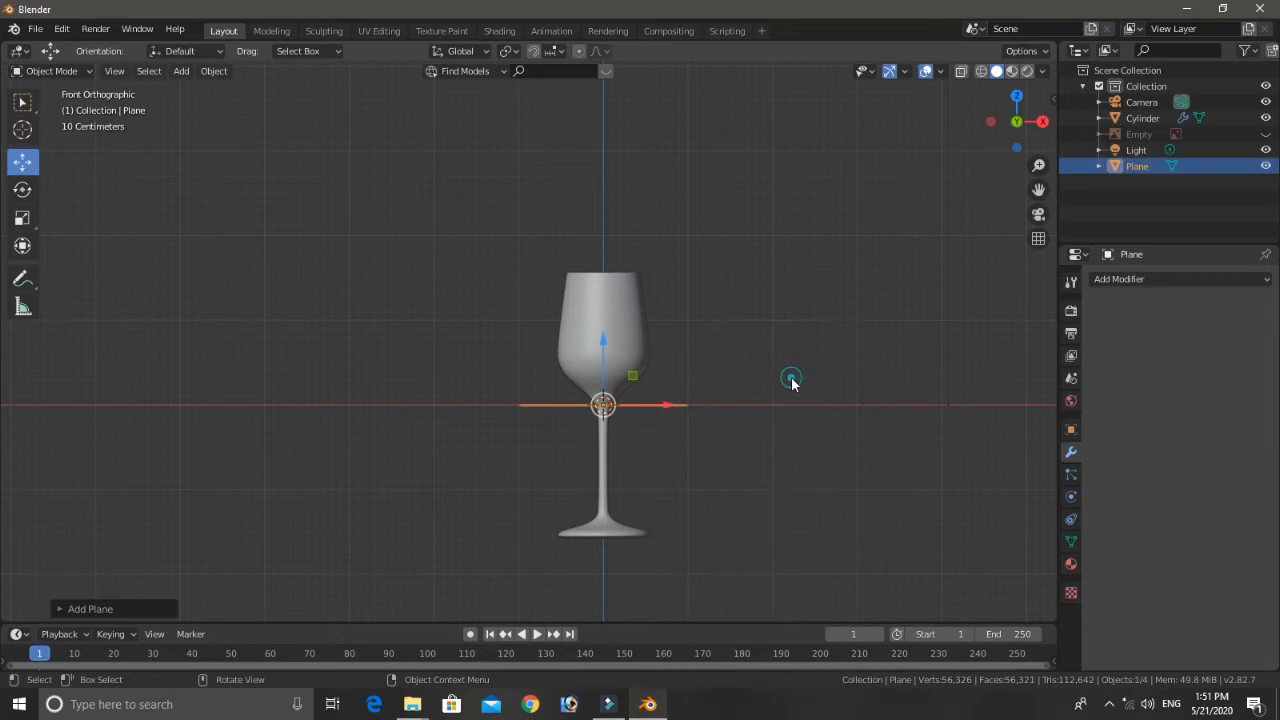
Step: Lower the plane along Z to just beneath the glass's foot and scale it up into a wide floor
shift+middle_drag(746, 440, 723, 369)
drag(597, 270, 597, 406)
middle_drag(597, 406, 640, 441)
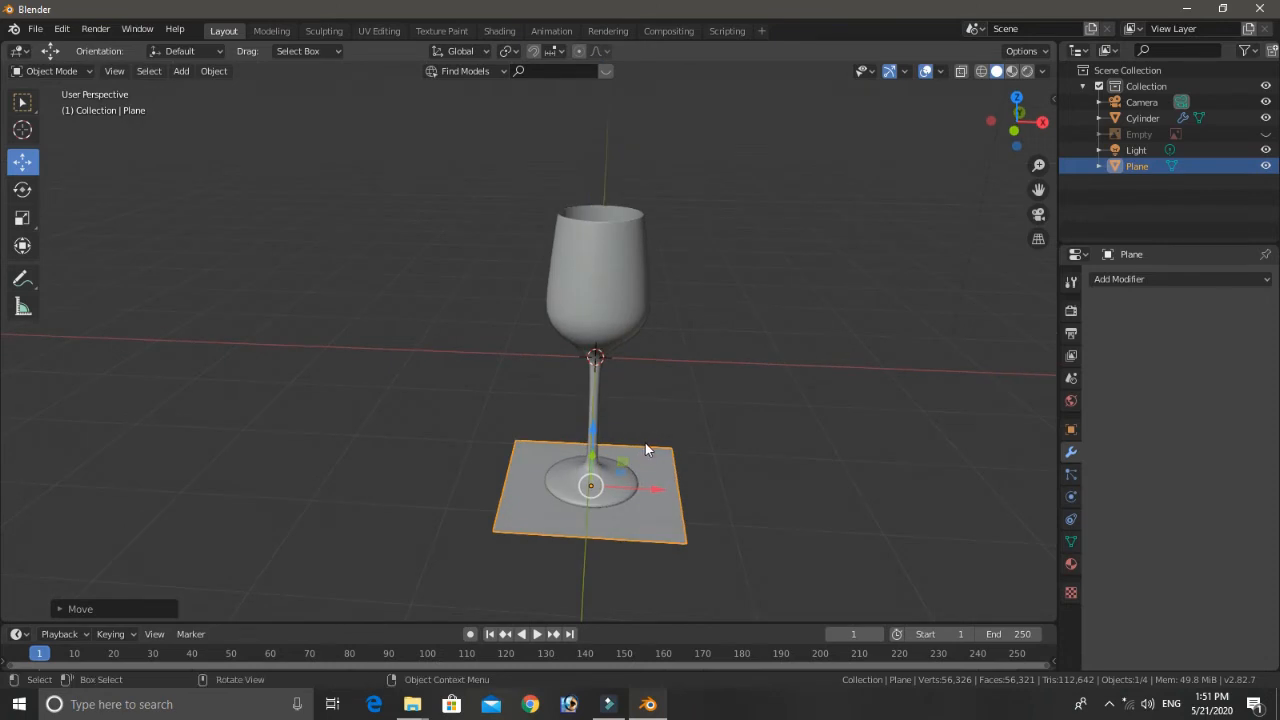
key(s)
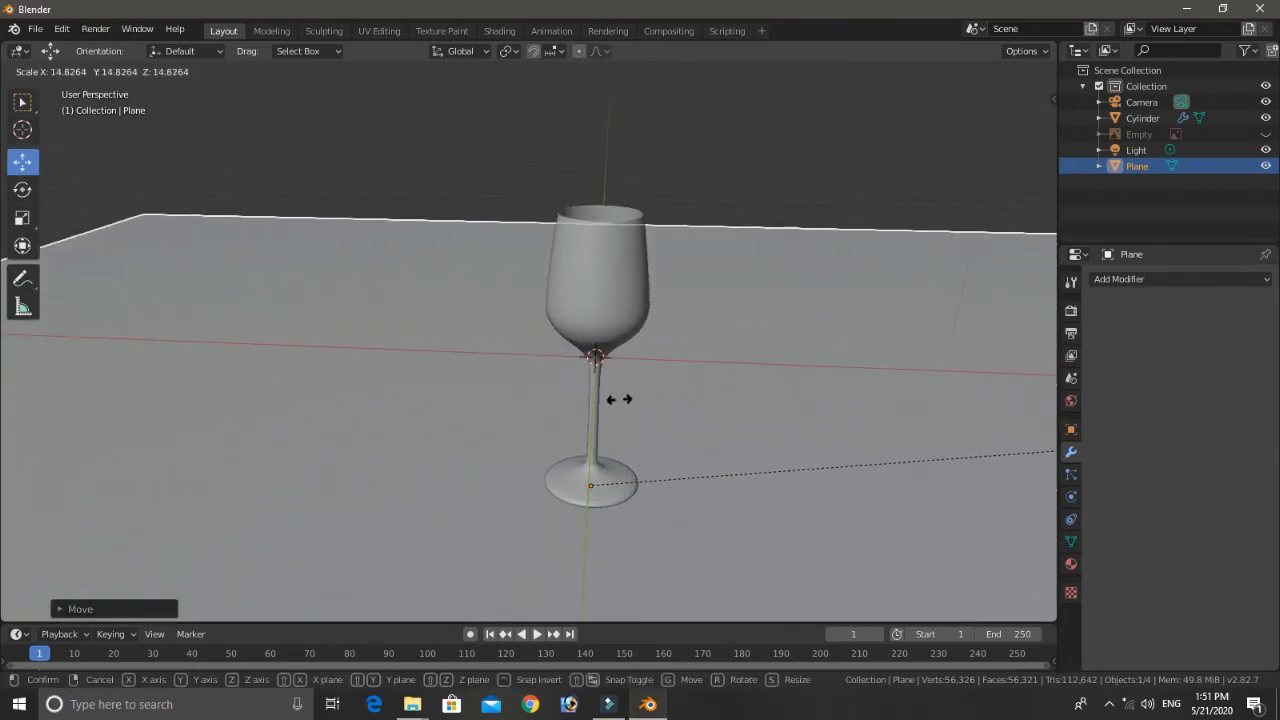
click(720, 322)
Step: Raise the floor plane slightly along Z to meet the underside of the glass's foot, then deselect it
key(KP_1)
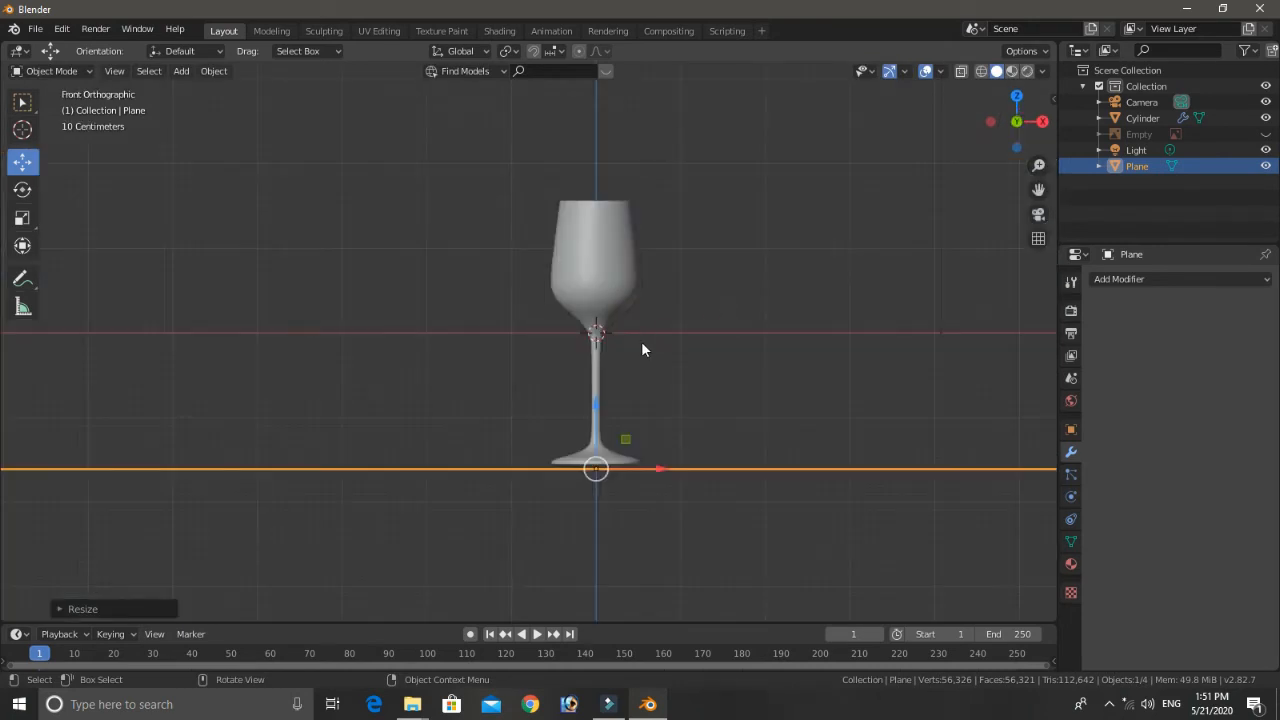
drag(592, 403, 597, 397)
middle_drag(645, 387, 622, 401)
scroll(624, 393, down, 6)
scroll(606, 378, up, 2)
key(KP_1)
scroll(603, 377, up, 4)
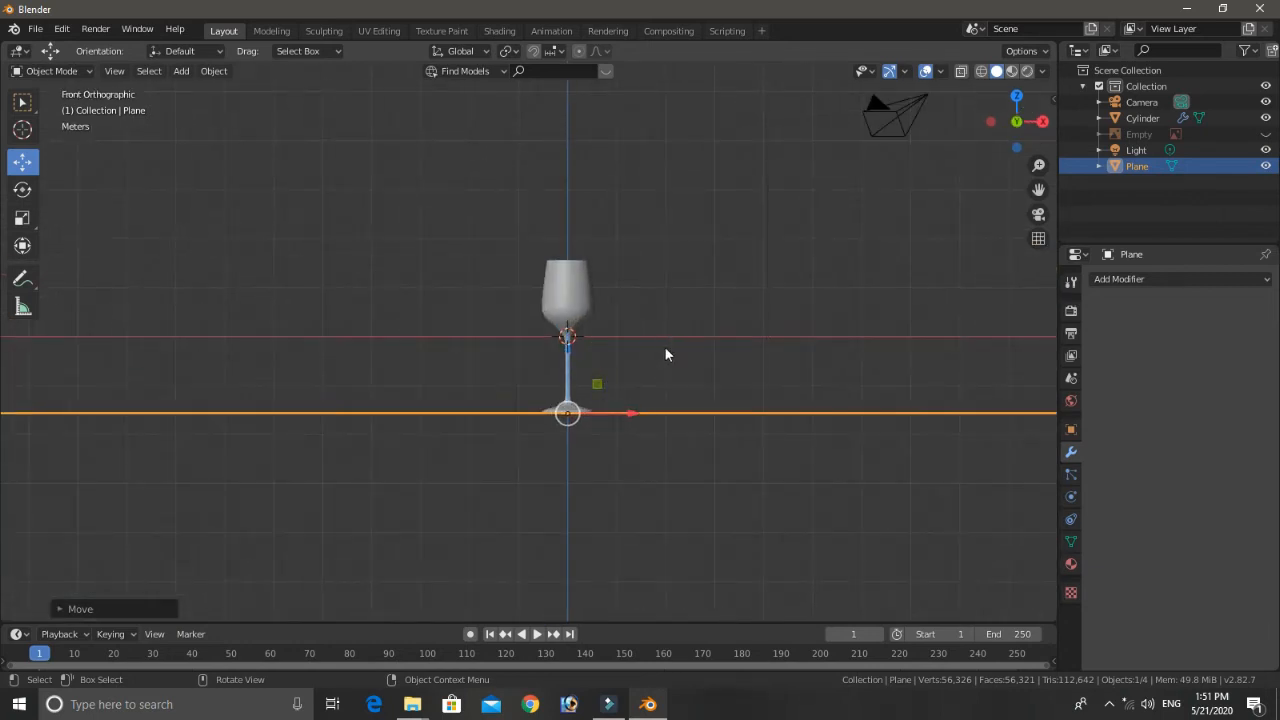
middle_drag(665, 349, 666, 392)
click(634, 108)
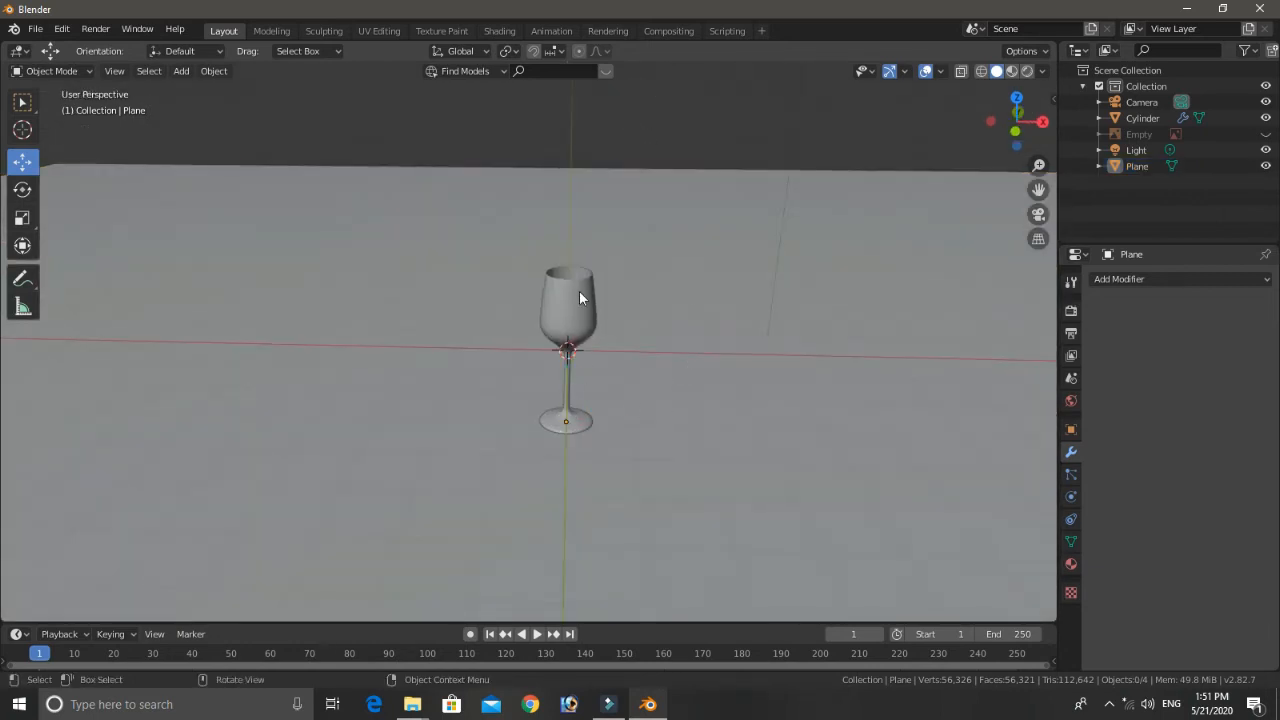
Step: Create a new material on the wine glass and name it Glass
click(581, 300)
click(1071, 564)
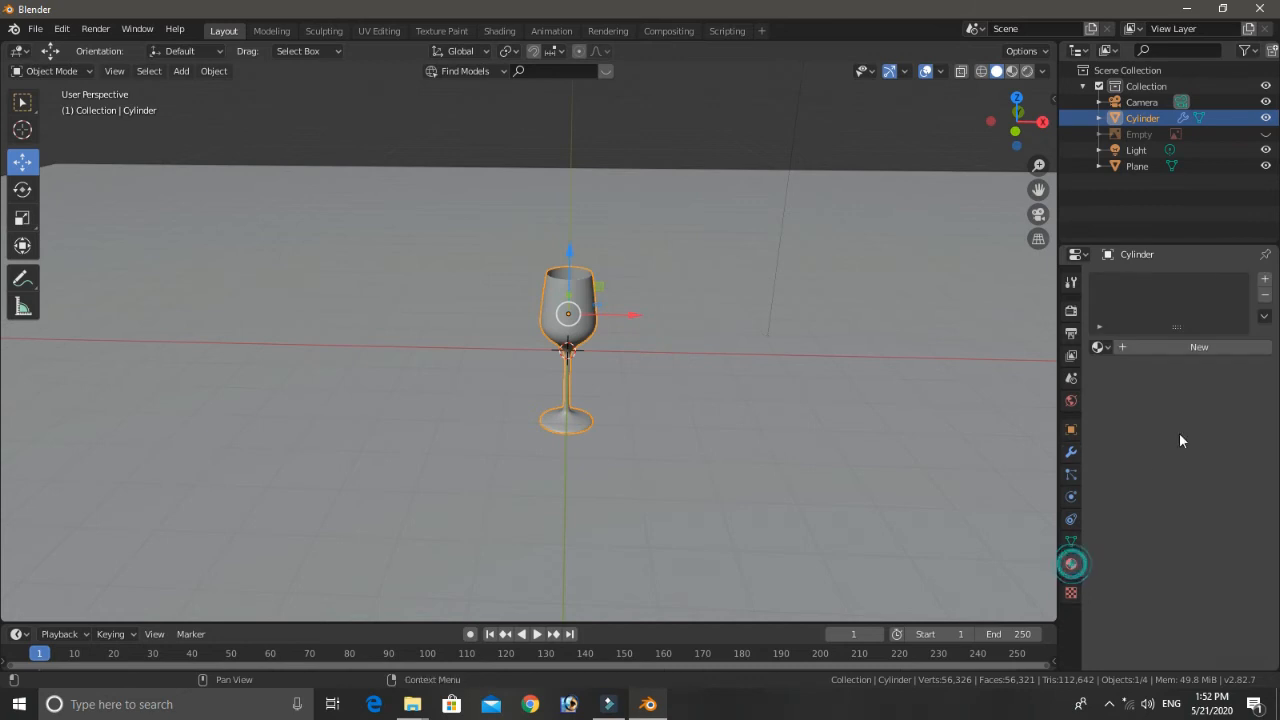
click(1183, 347)
click(1177, 347)
text(G)
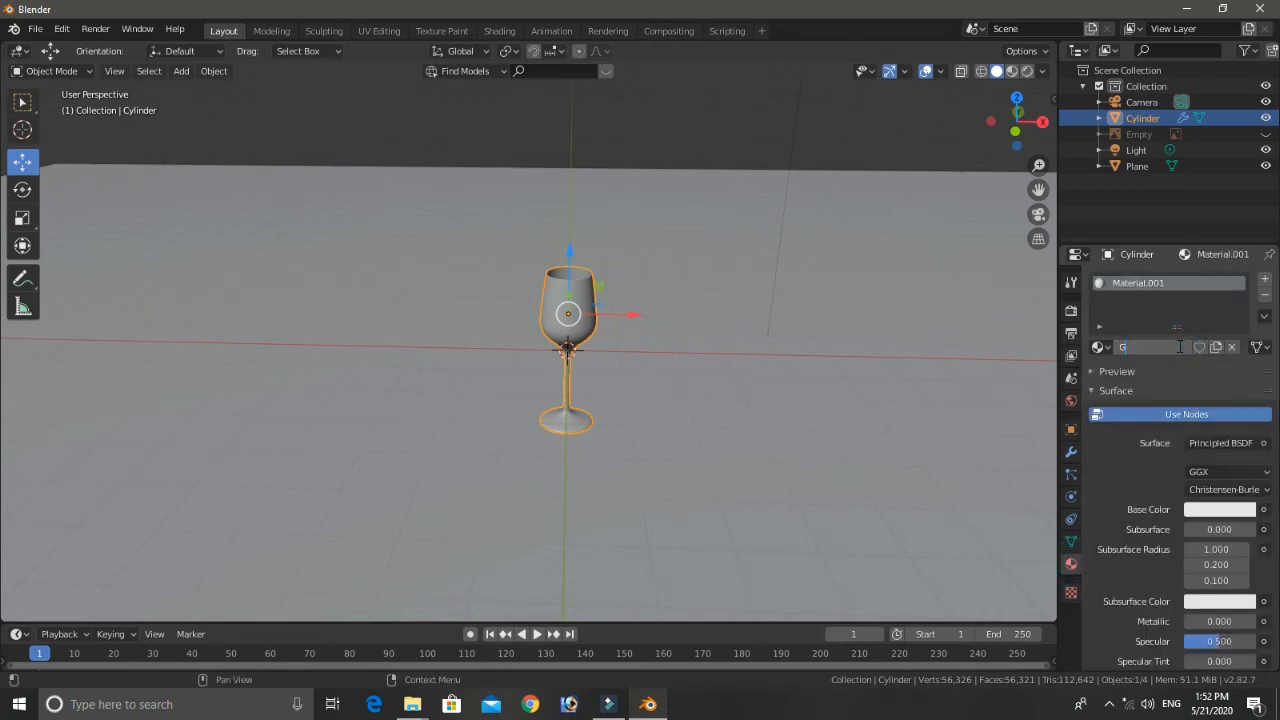
text(lass)
key(Return)
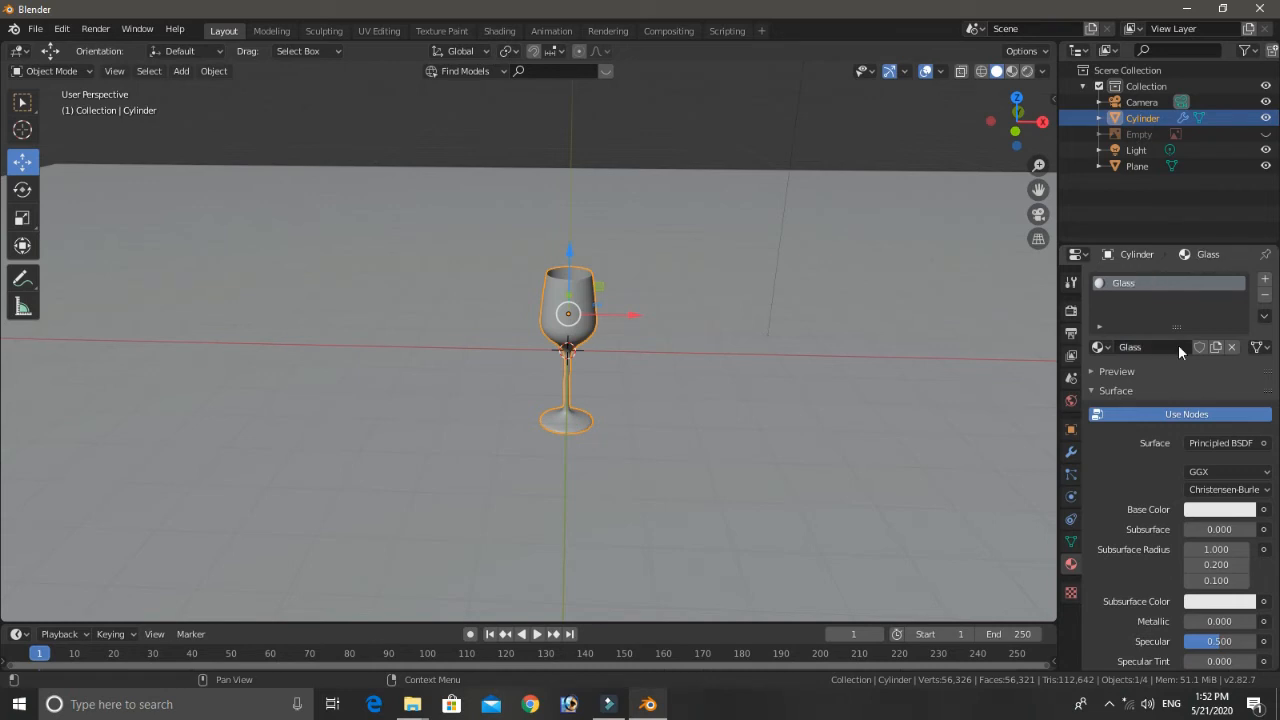
Step: Change the Glass material's surface shader to Glass BSDF
click(1232, 442)
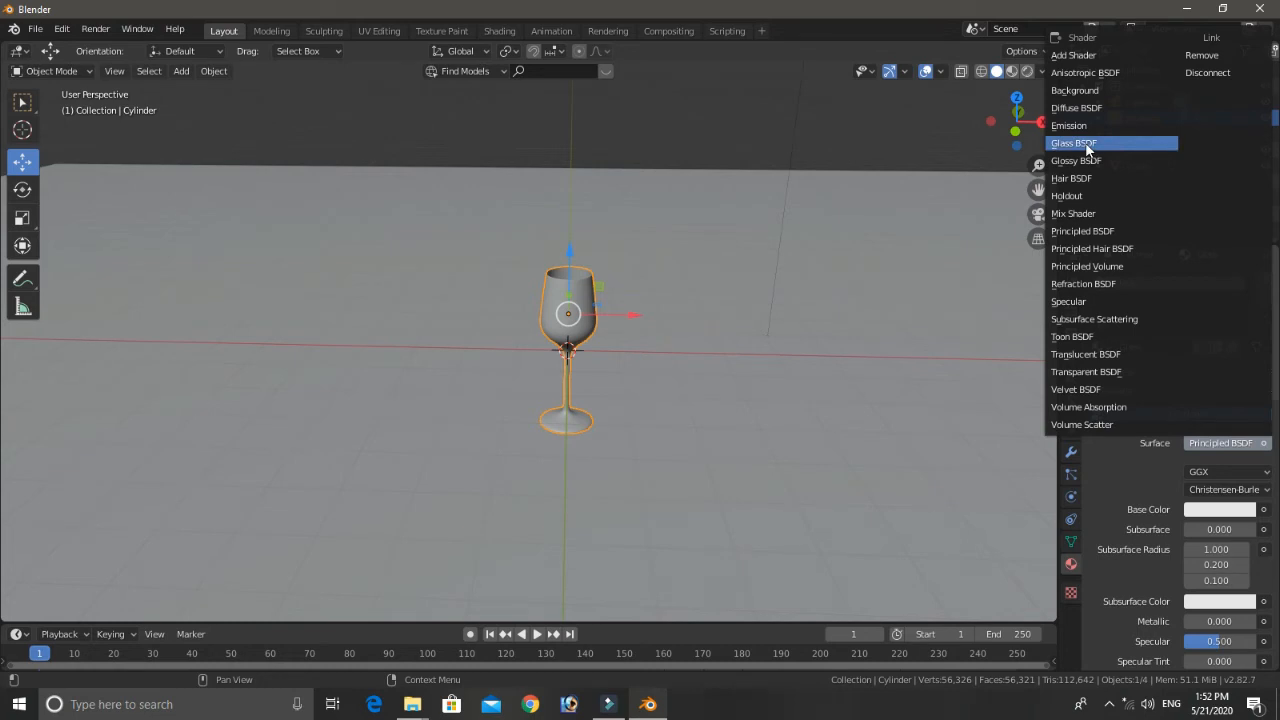
click(1073, 143)
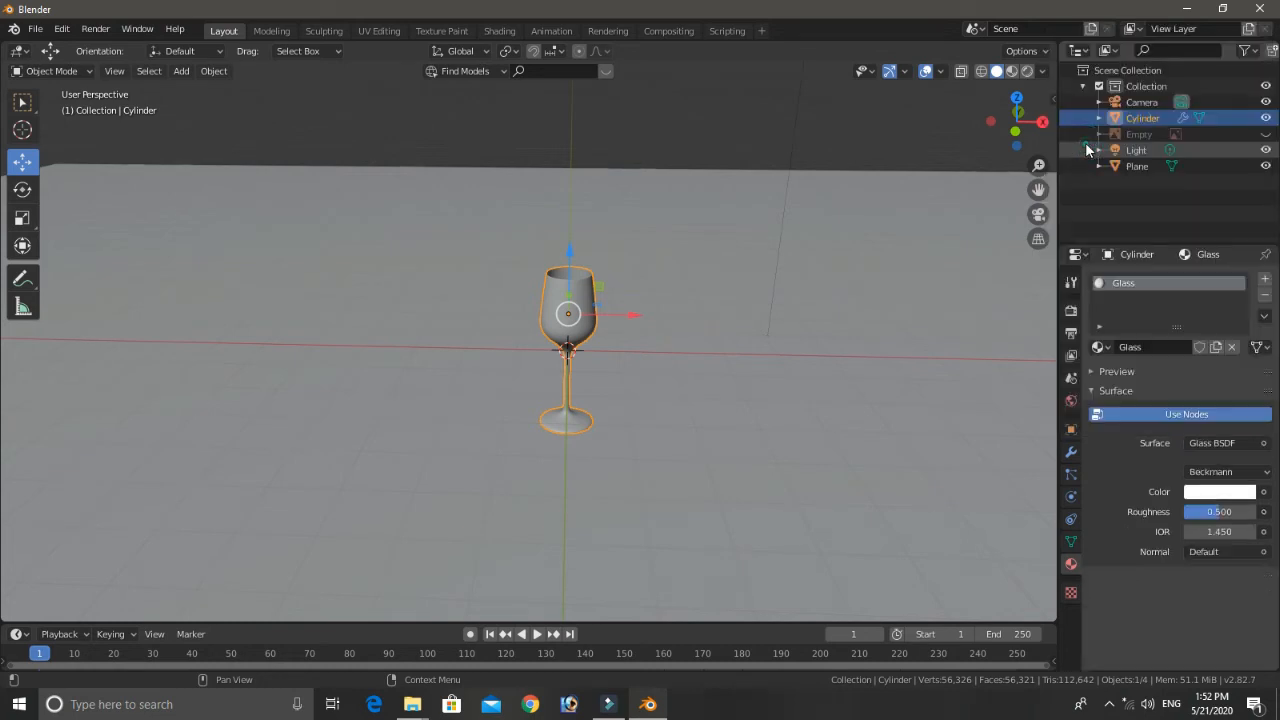
click(867, 125)
Step: Rename the wine glass object to Glass and open the name of its mesh data for editing
click(563, 306)
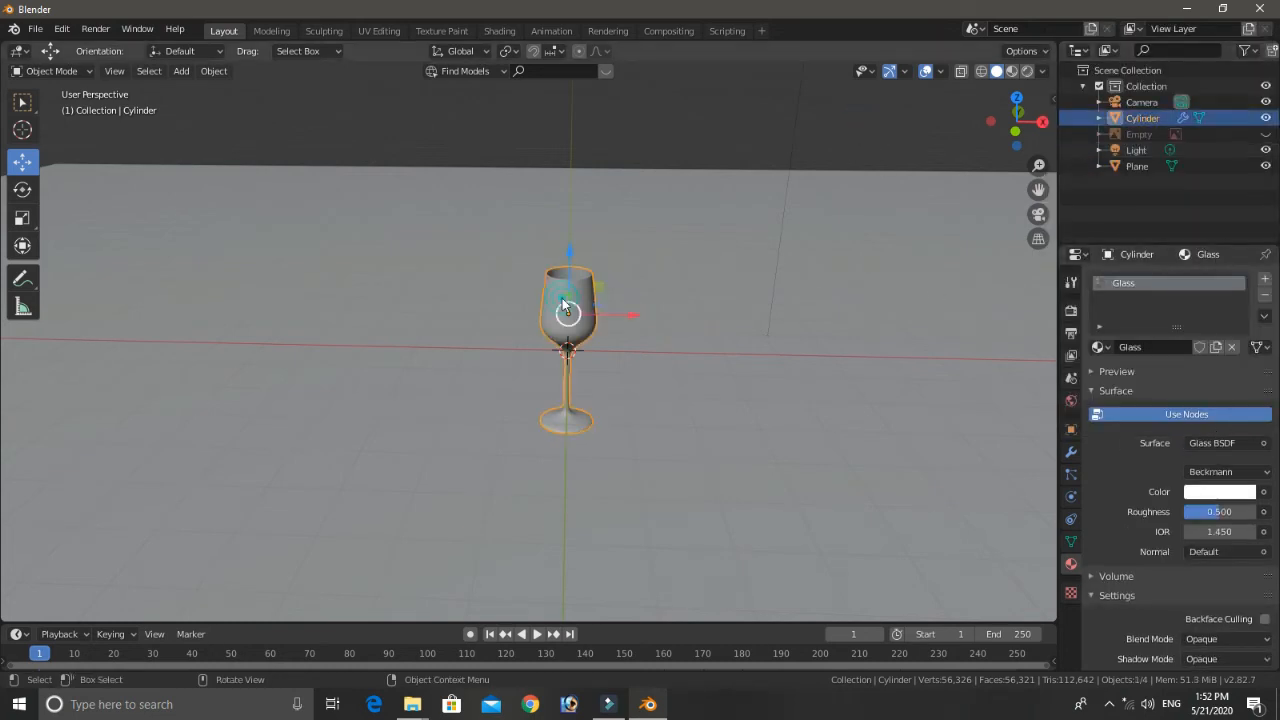
click(1070, 429)
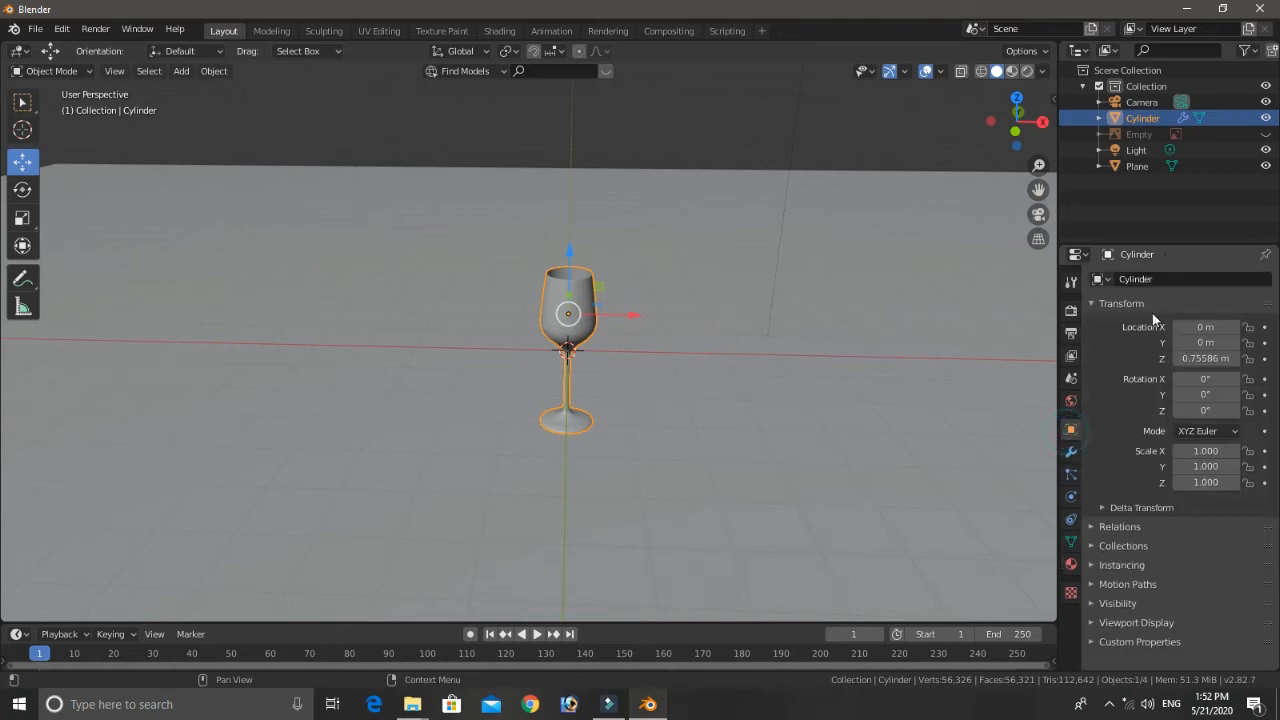
click(1162, 280)
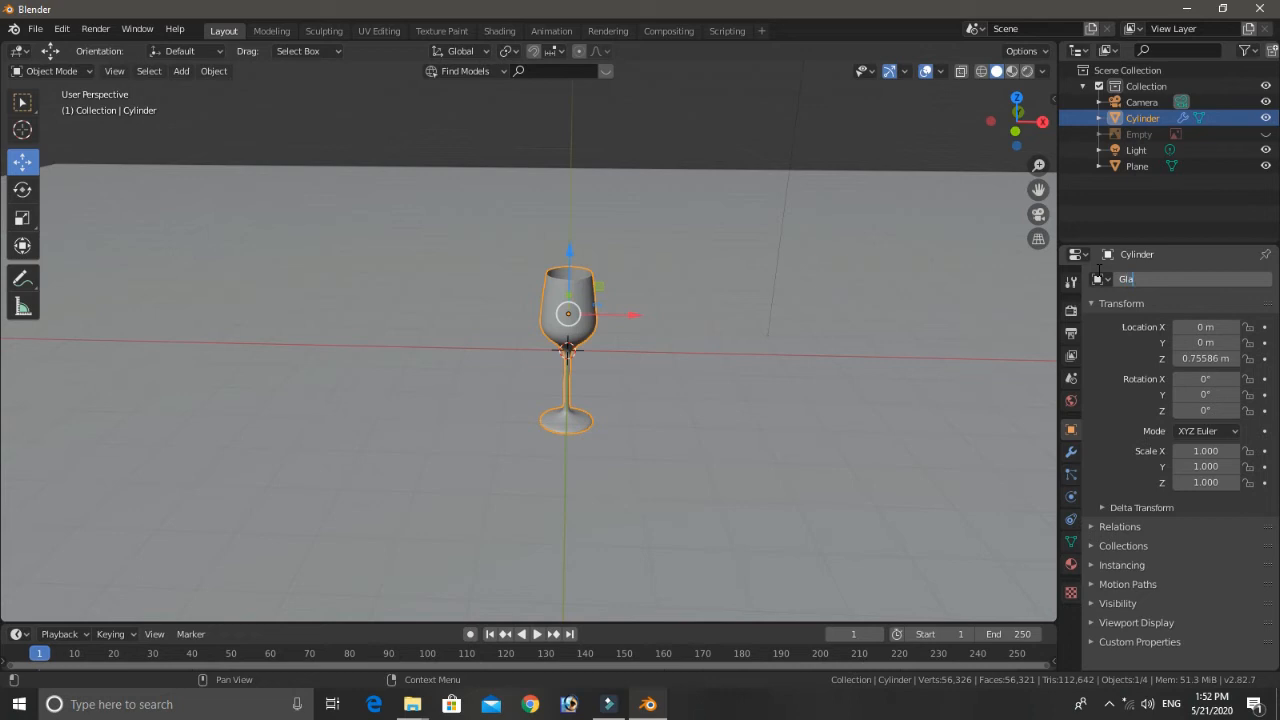
key(Return)
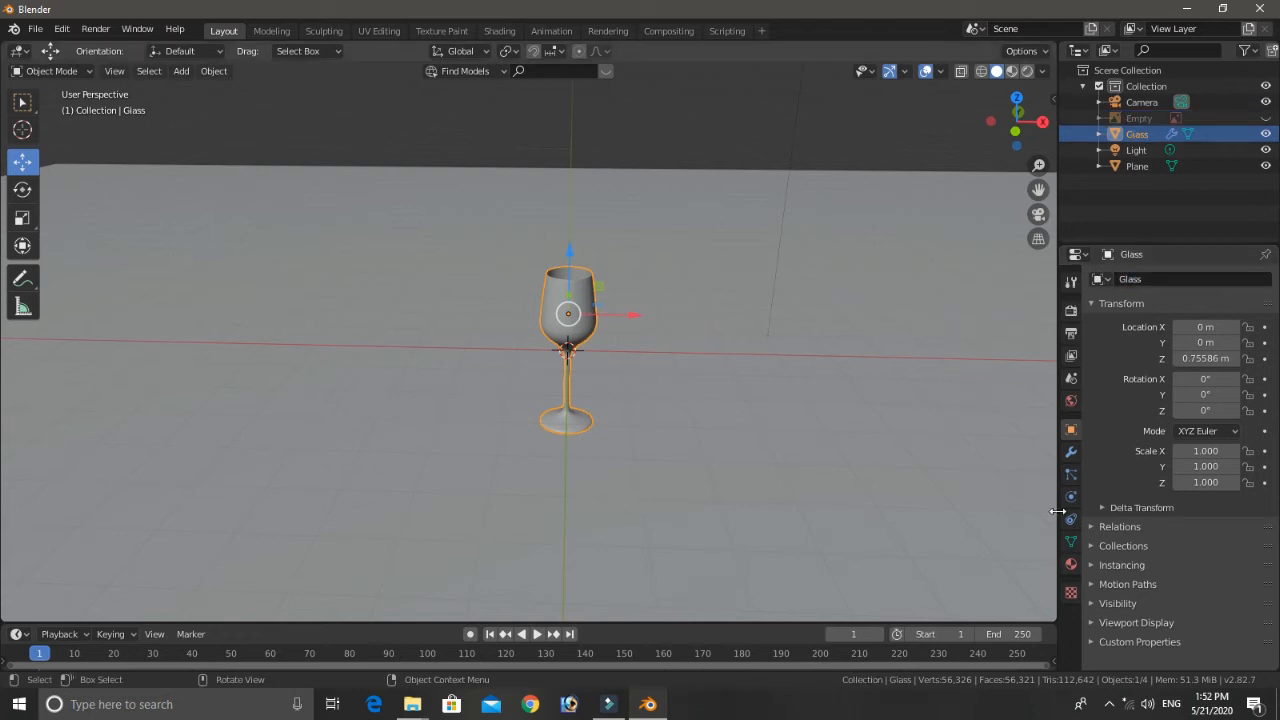
click(1071, 541)
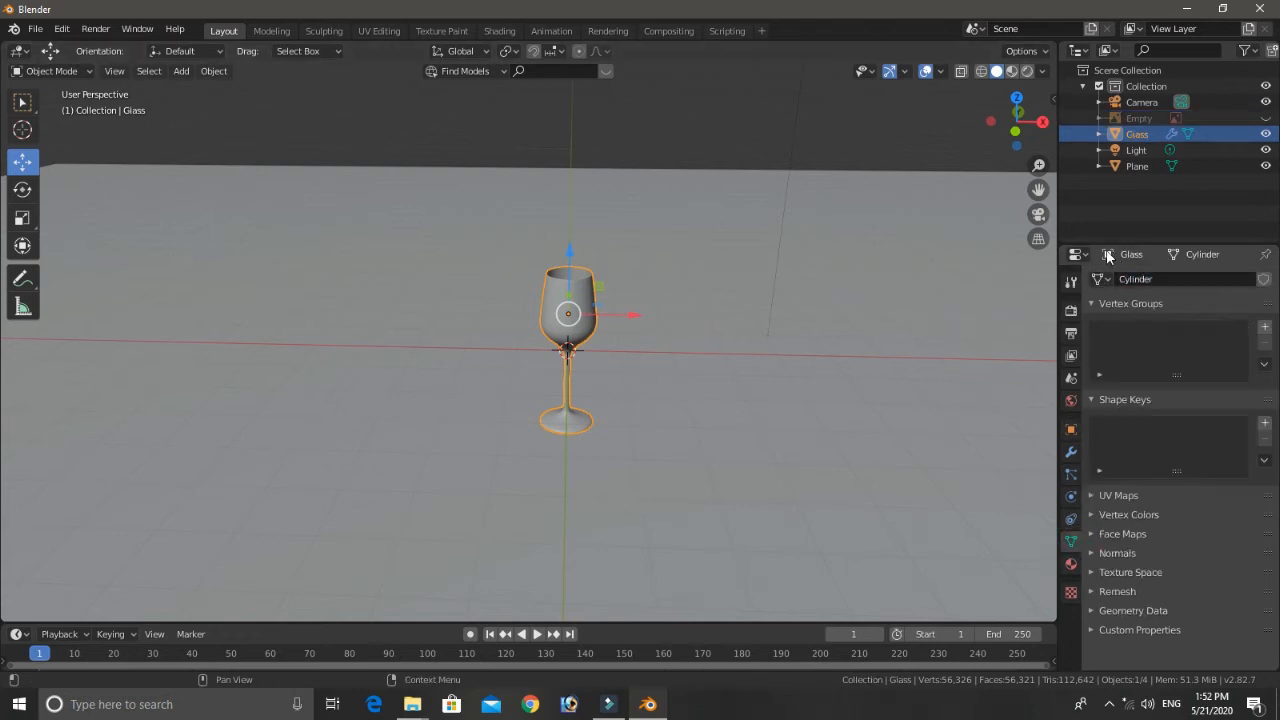
drag(1125, 277, 1126, 278)
Step: Switch to the Shading workspace and frame the selected glass in the material preview
click(498, 31)
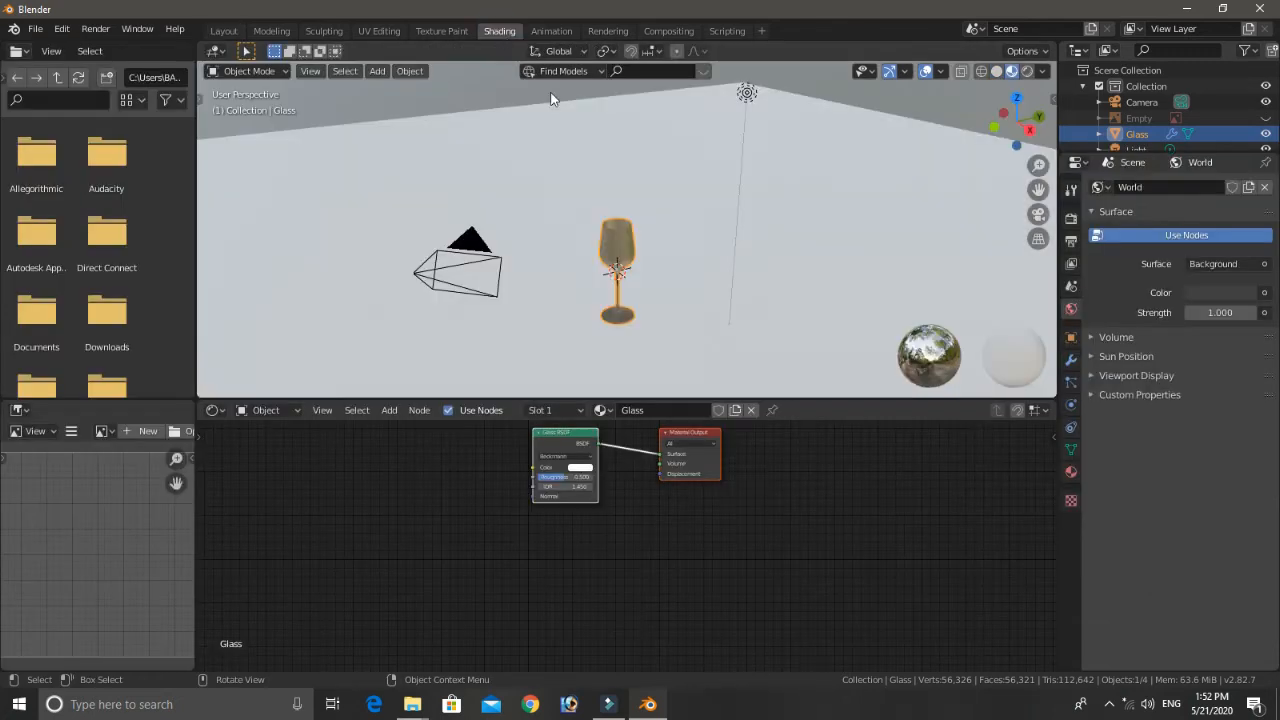
click(623, 253)
middle_drag(653, 251, 702, 247)
key(KP_1)
scroll(697, 199, up, 5)
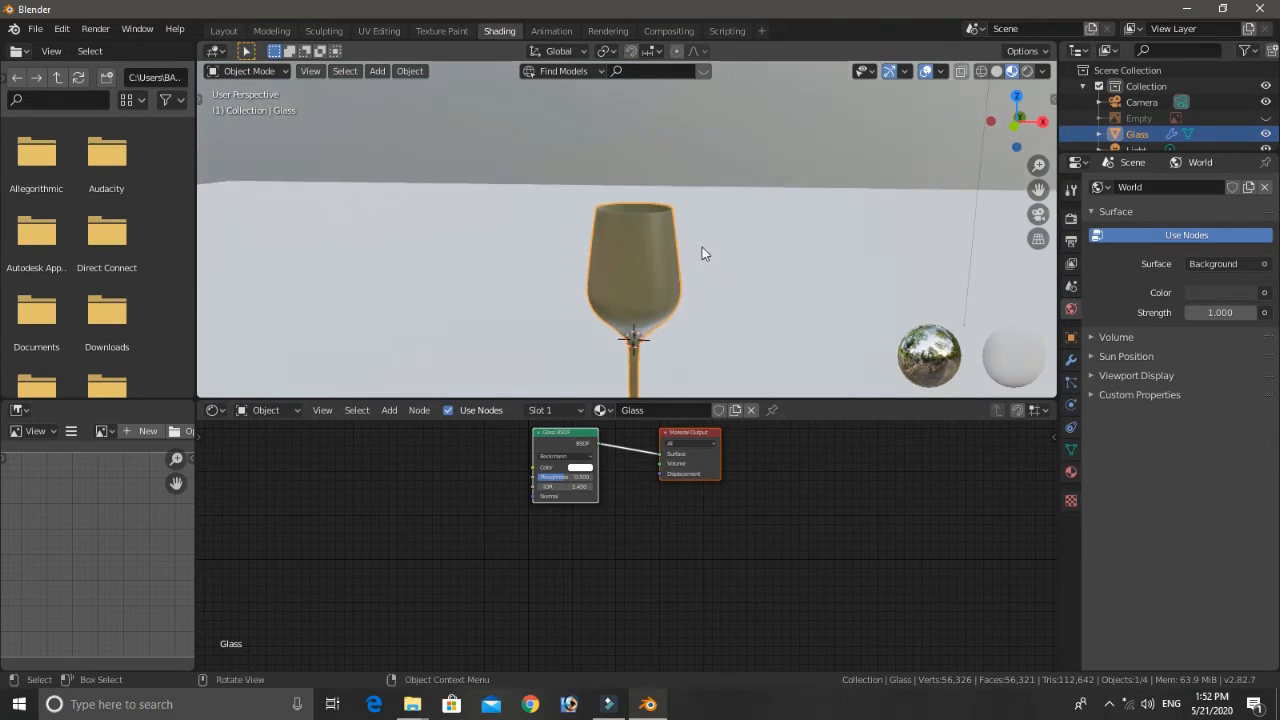
scroll(702, 249, down, 2)
scroll(661, 530, up, 3)
Step: Enlarge the material's node graph and move the Glass BSDF node slightly up, closer to the Material Output node
middle_drag(642, 500, 661, 580)
scroll(661, 580, up, 3)
click(557, 515)
drag(557, 515, 592, 486)
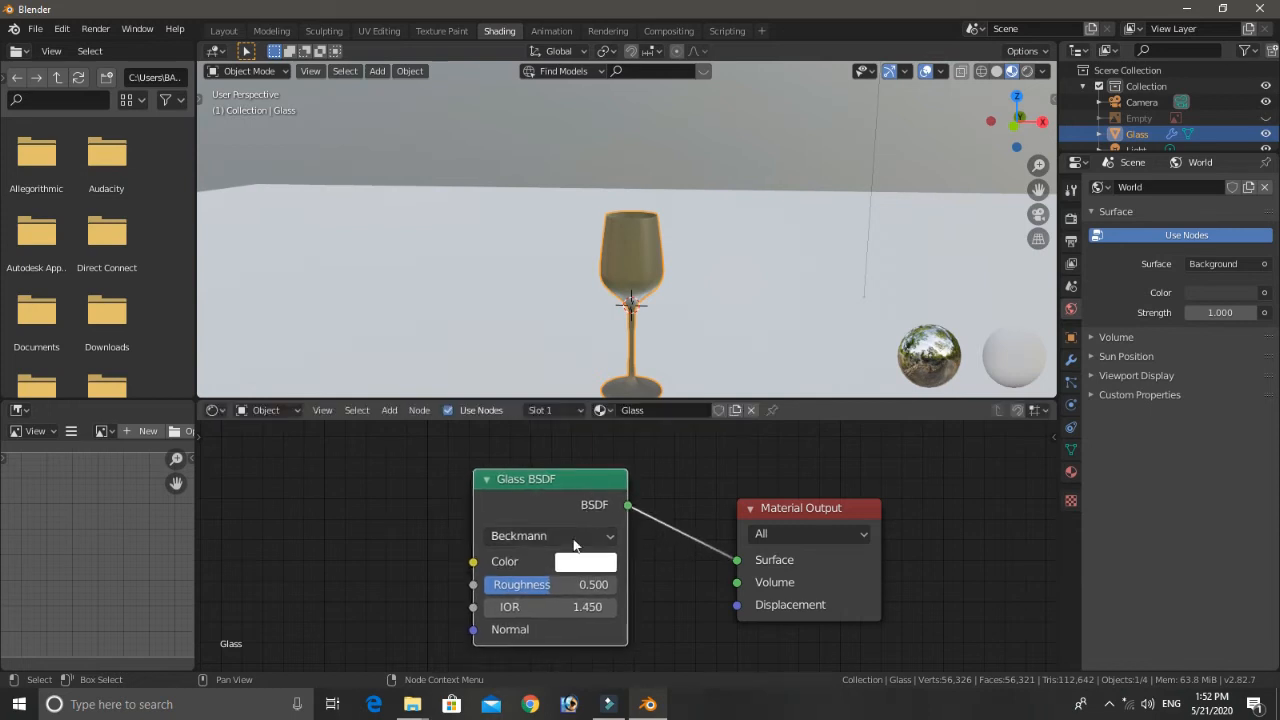
Step: Set the roughness of the Glass BSDF node to 0.05
drag(556, 585, 517, 590)
click(572, 590)
key(BackSpace)
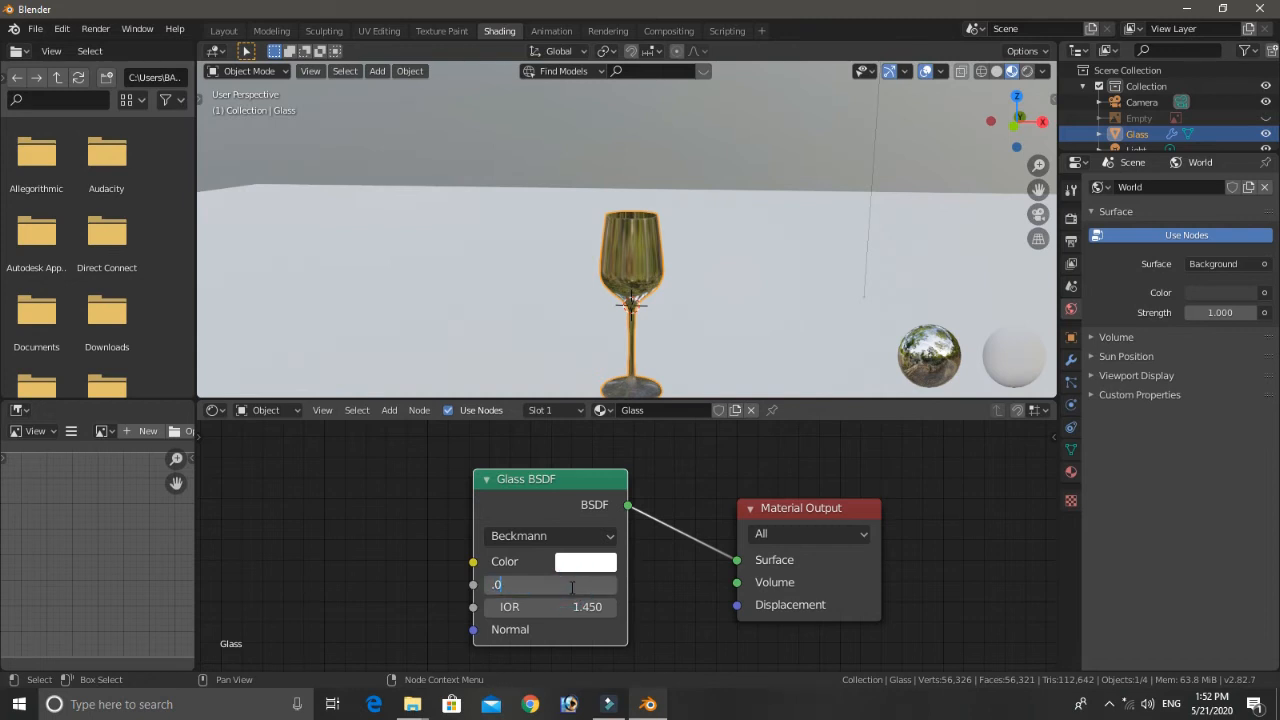
text(.05)
key(Return)
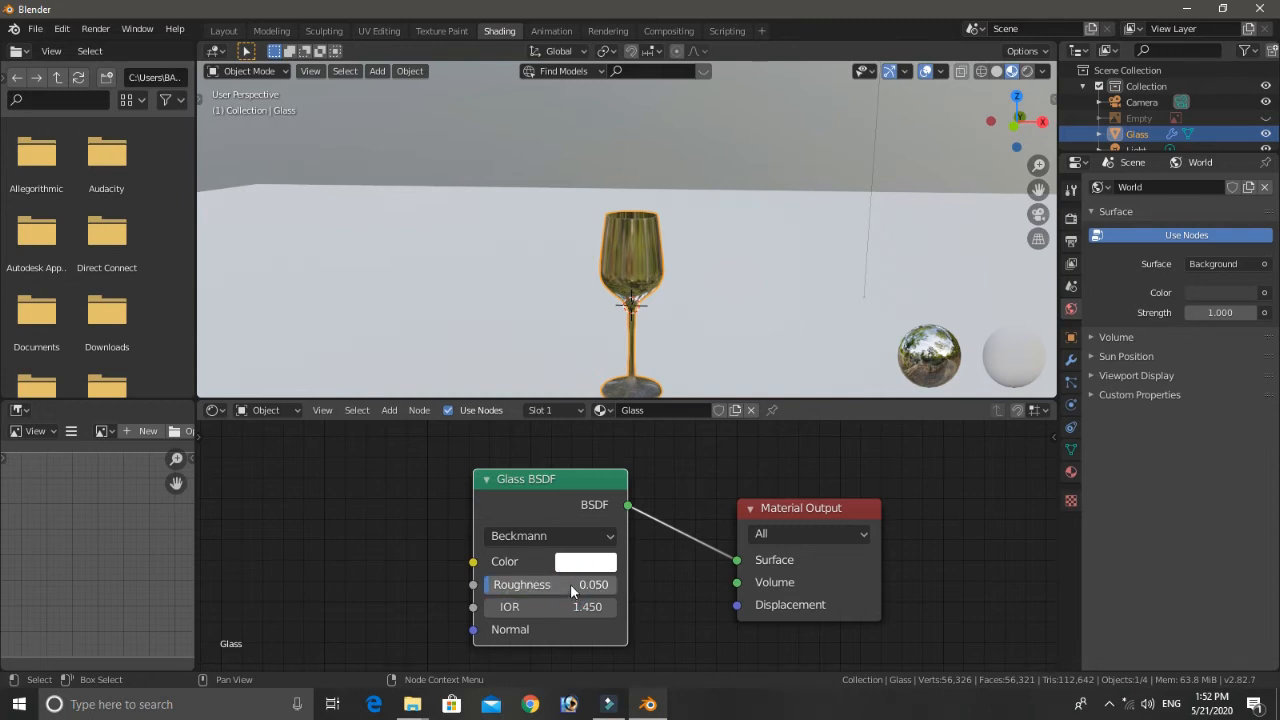
Step: Show the scene with rendered shading in the Layout workspace and deselect the wine glass
mouse_move(742, 276)
middle_down()
mouse_move(686, 312)
mouse_move(646, 277)
mouse_move(676, 234)
mouse_move(700, 228)
mouse_move(732, 285)
mouse_move(737, 260)
middle_up()
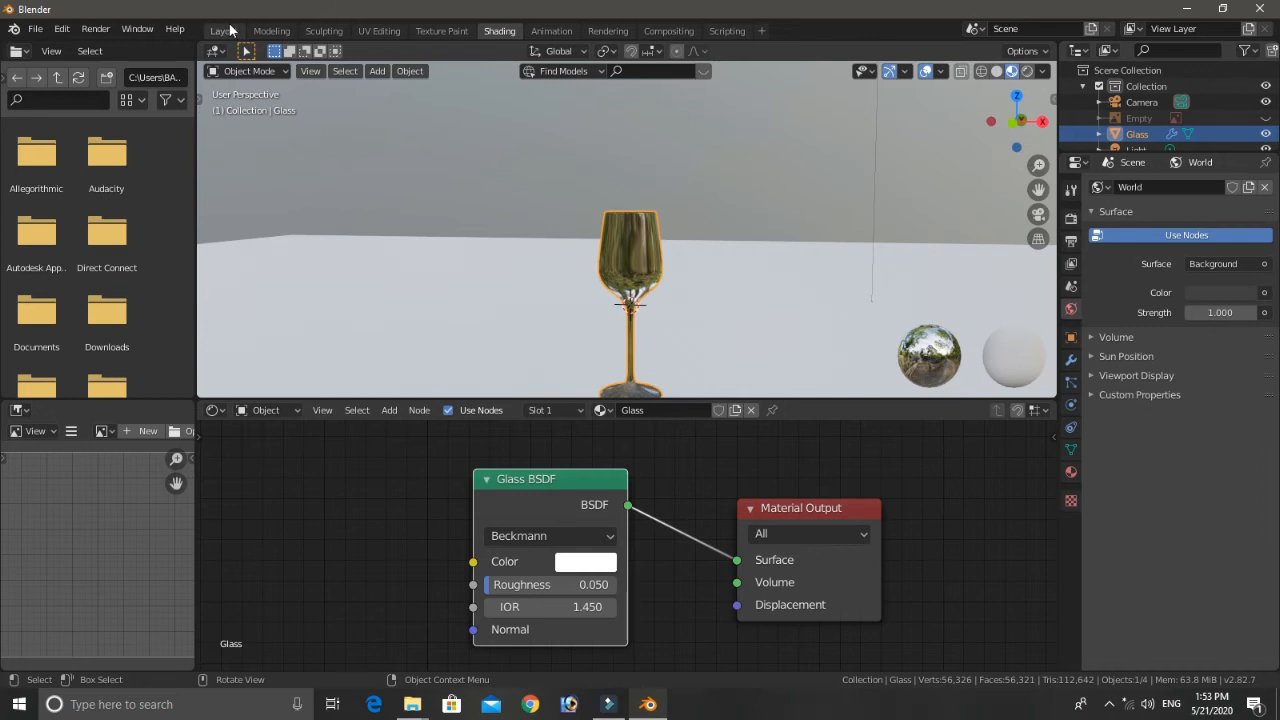
click(224, 31)
click(1024, 71)
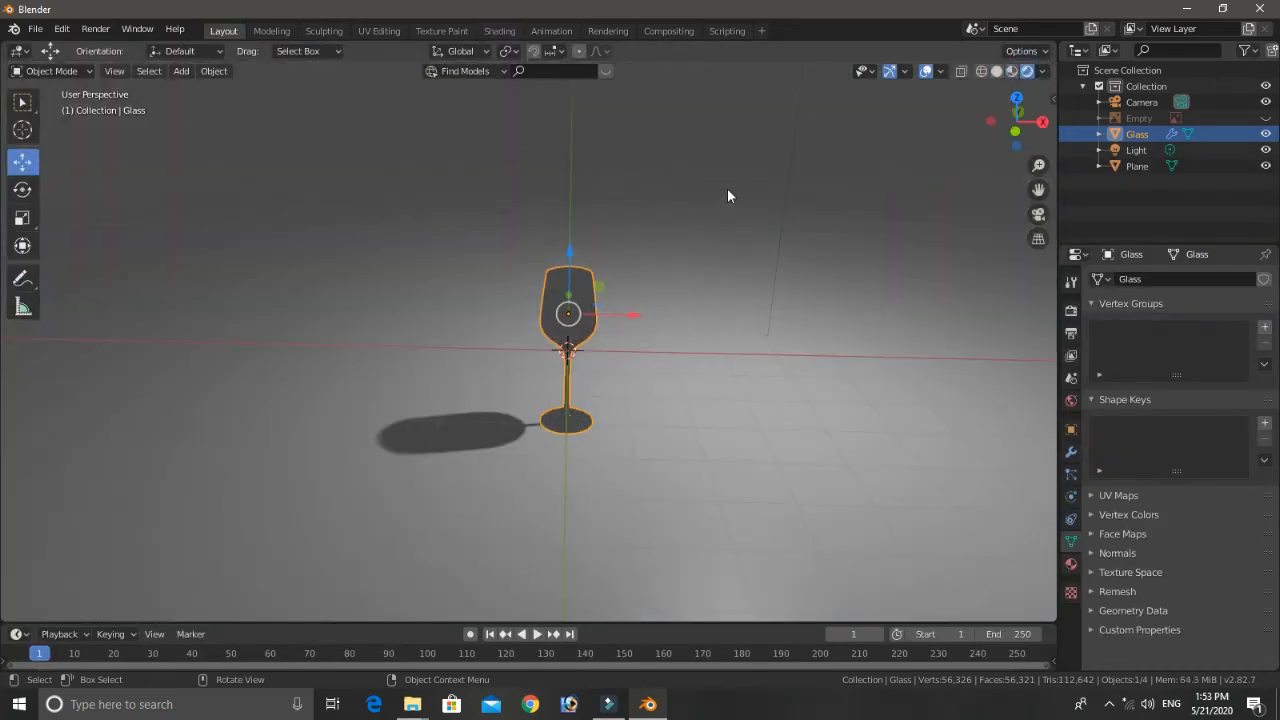
scroll(720, 205, down, 6)
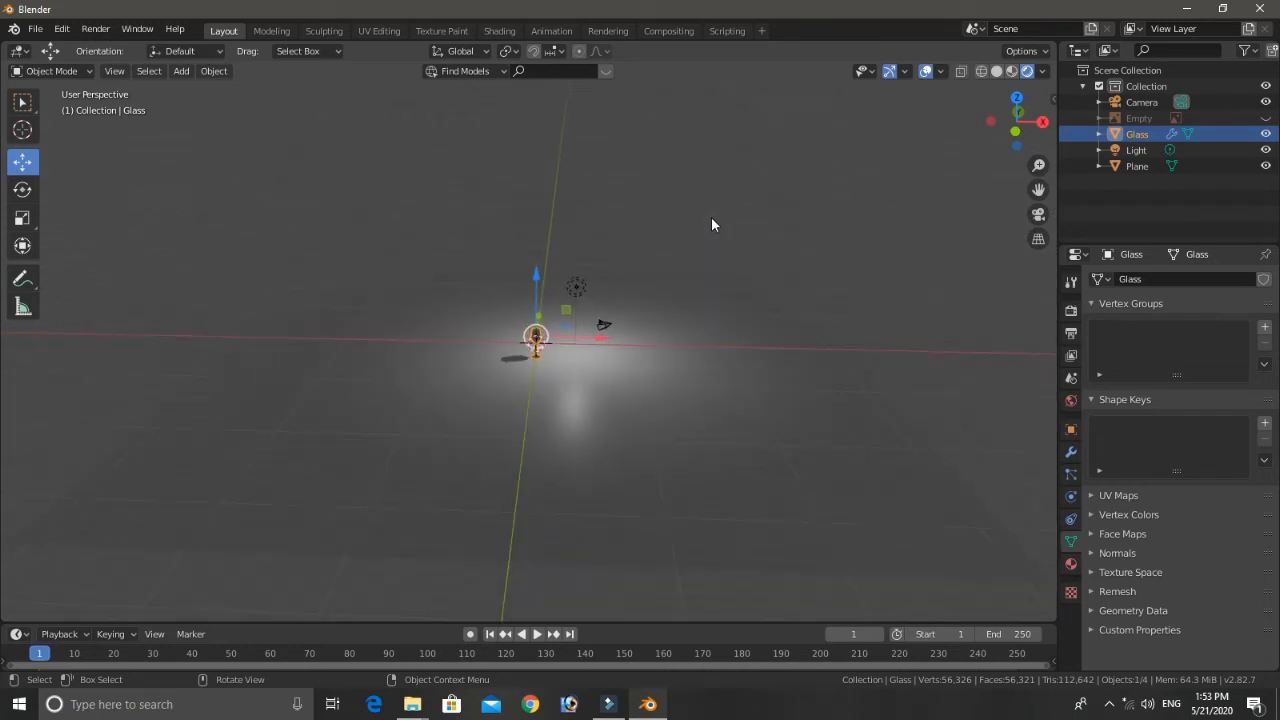
click(665, 235)
middle_drag(673, 278, 646, 287)
scroll(649, 290, up, 4)
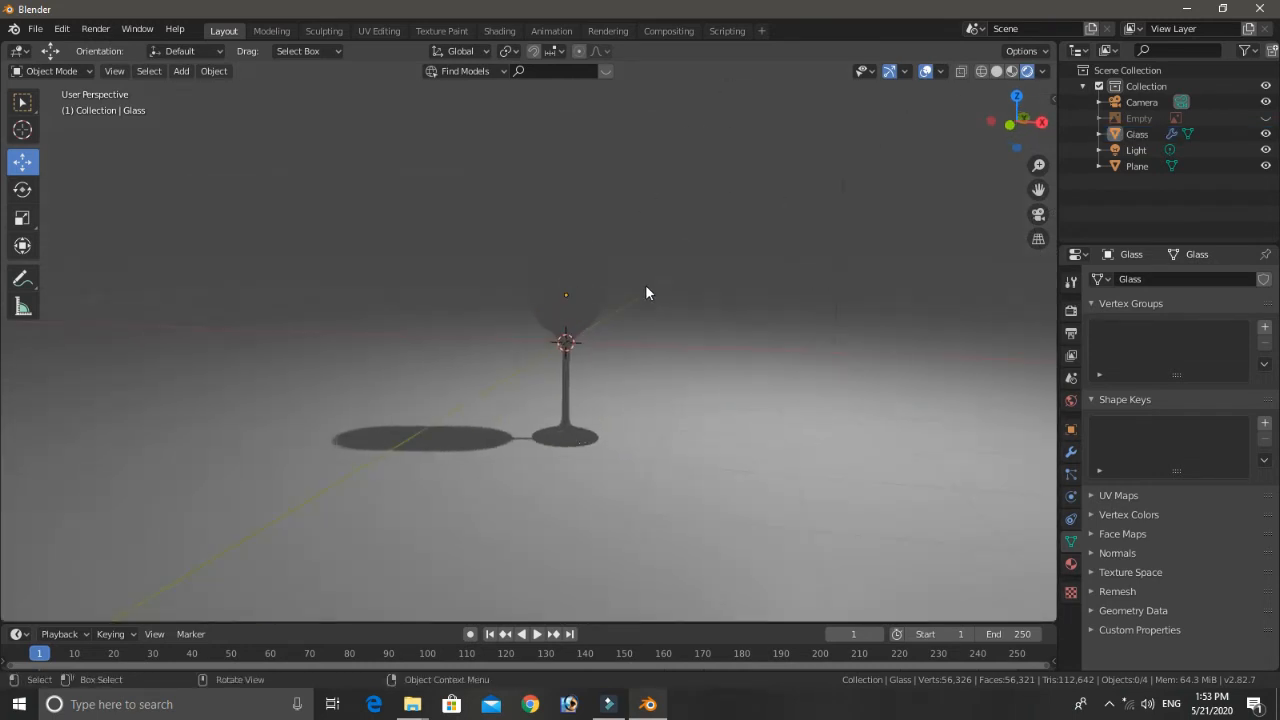
scroll(645, 280, down, 4)
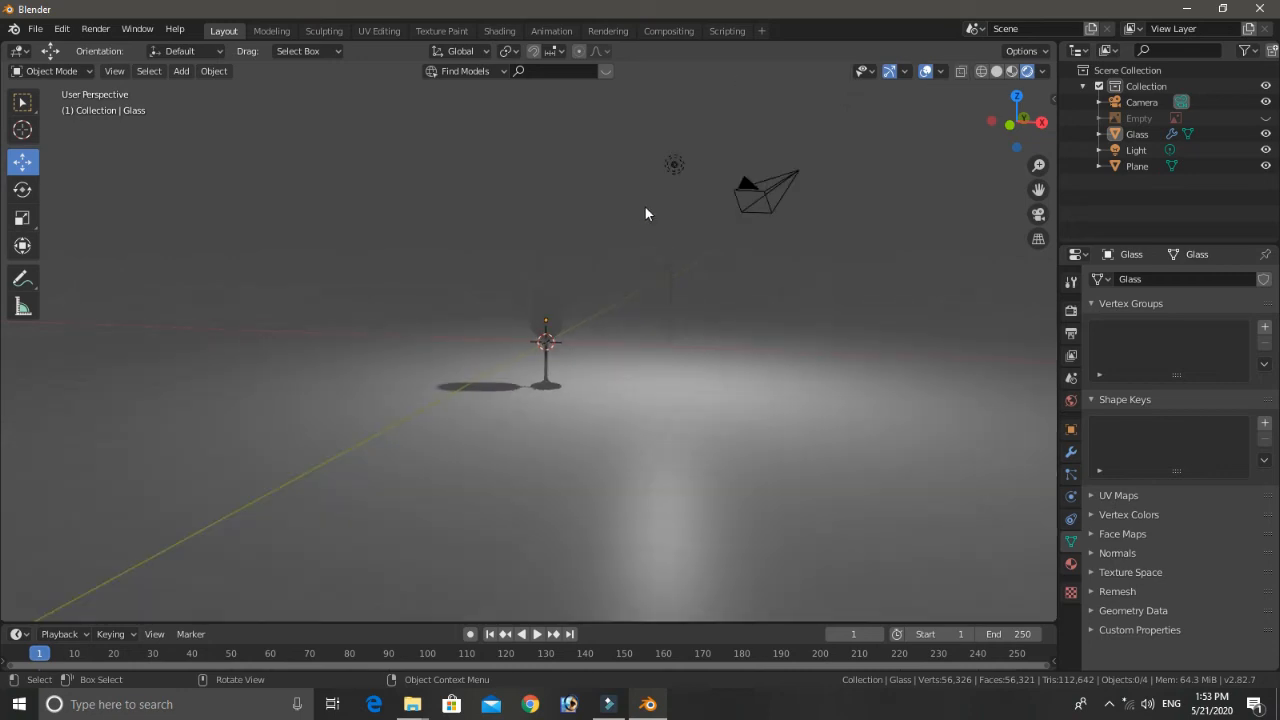
Step: Move the light along X to the other side of the glass and lower it, working in the front and side views
click(674, 164)
key(KP_1)
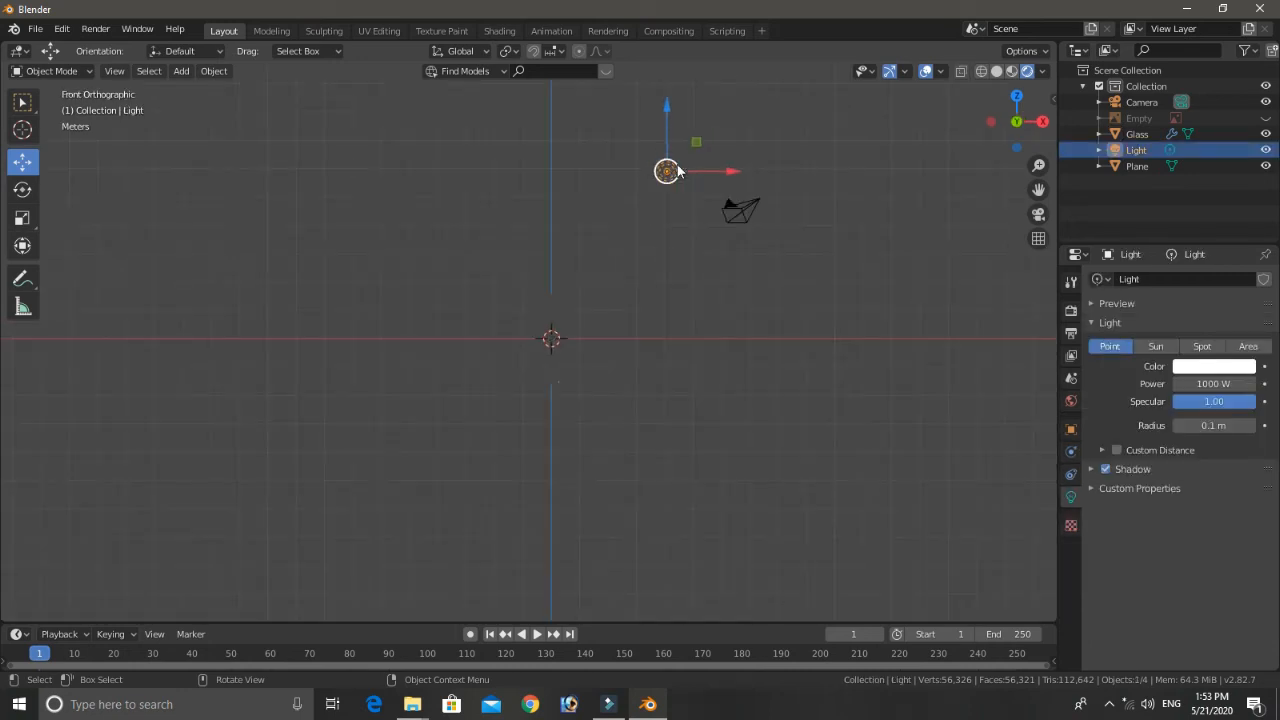
drag(721, 171, 469, 194)
key(KP_3)
drag(422, 130, 440, 236)
Step: Fine-tune the light's position beside the glass to about X -0.73 m, Y -4.22 m, Z 2.1 m
middle_drag(509, 276, 709, 337)
drag(538, 308, 573, 310)
middle_drag(573, 311, 505, 306)
key(g)
key(Escape)
key(g)
drag(504, 370, 503, 371)
middle_drag(556, 351, 625, 292)
Step: Enable Lock Camera to View from the camera view and return to the perspective view with nothing selected
key(KP_0)
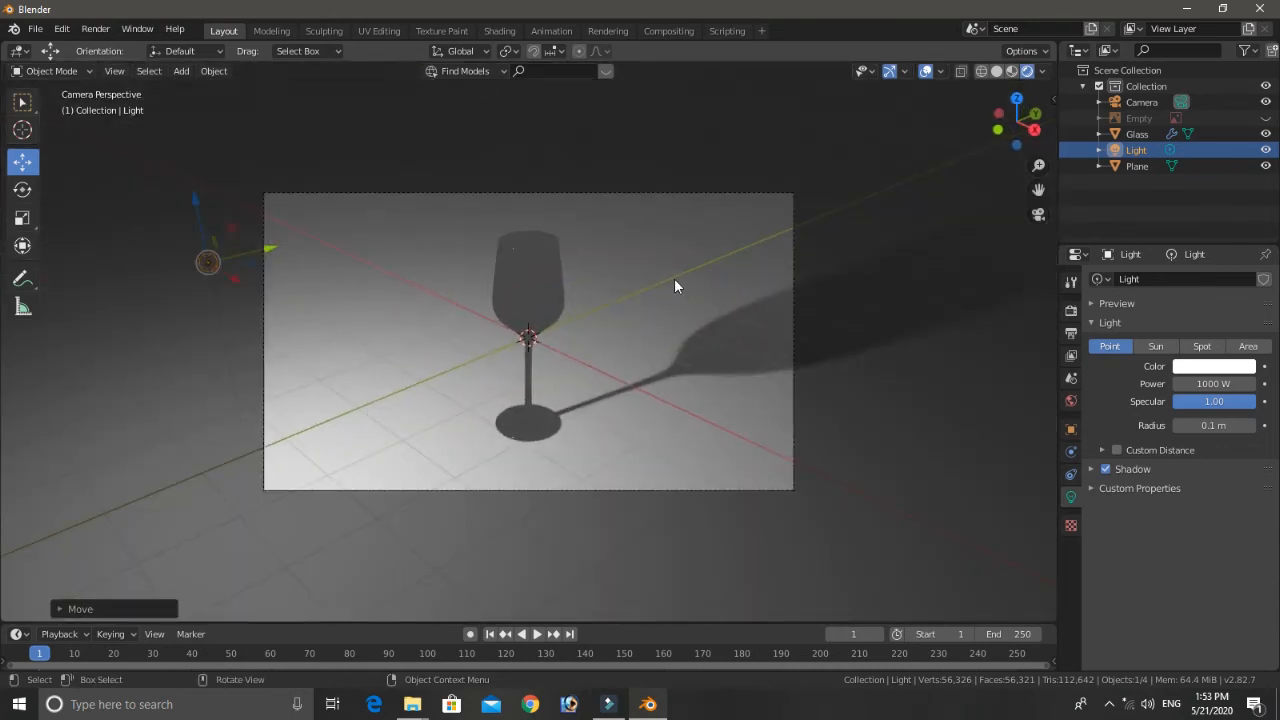
key(n)
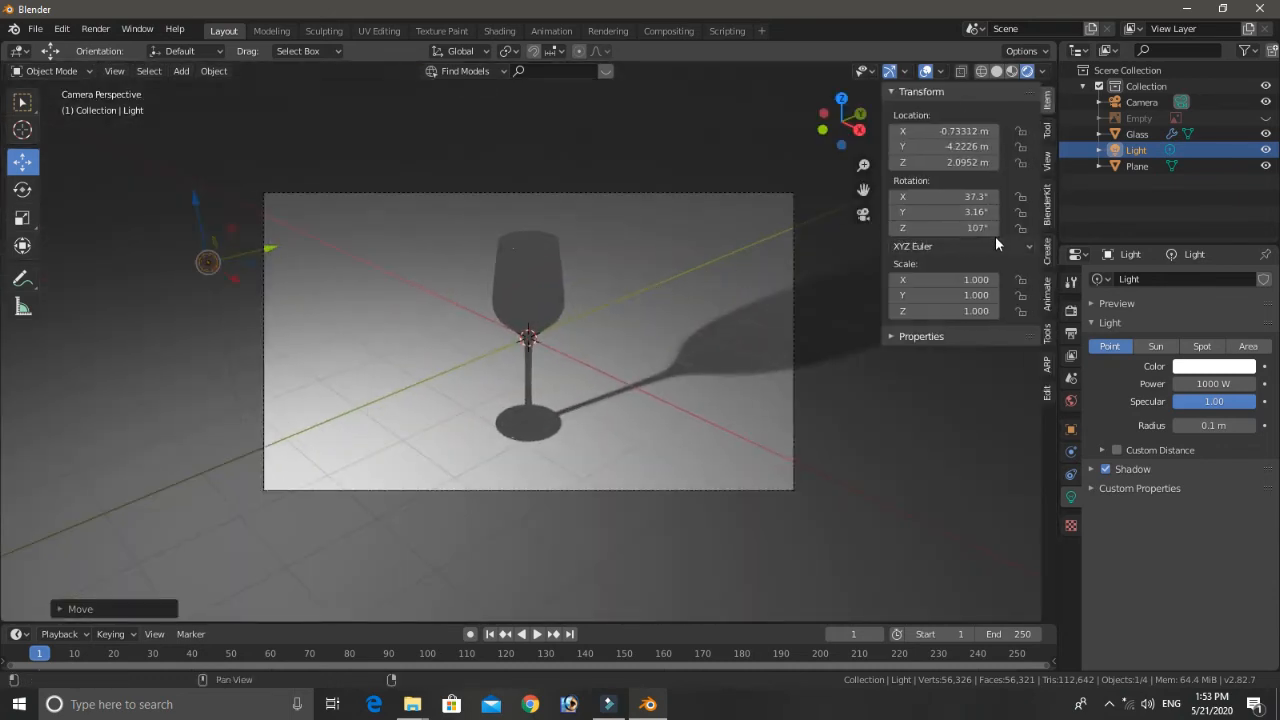
click(1047, 158)
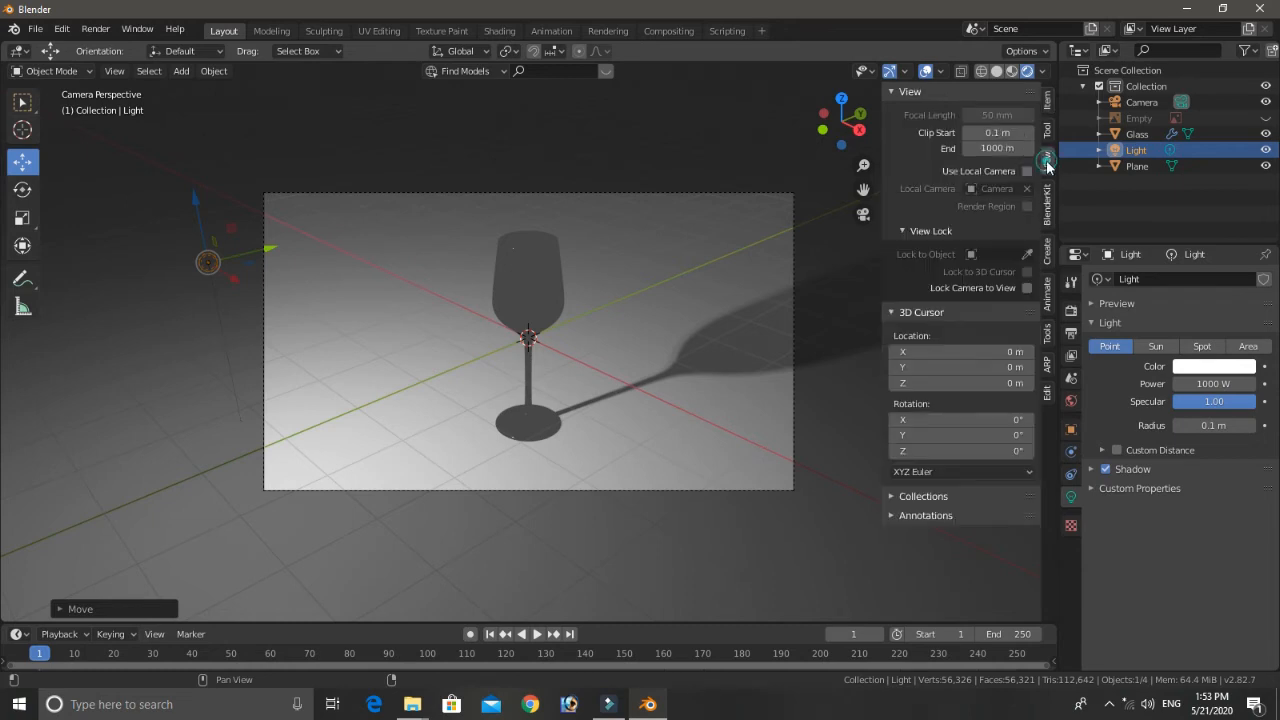
click(1029, 287)
click(757, 192)
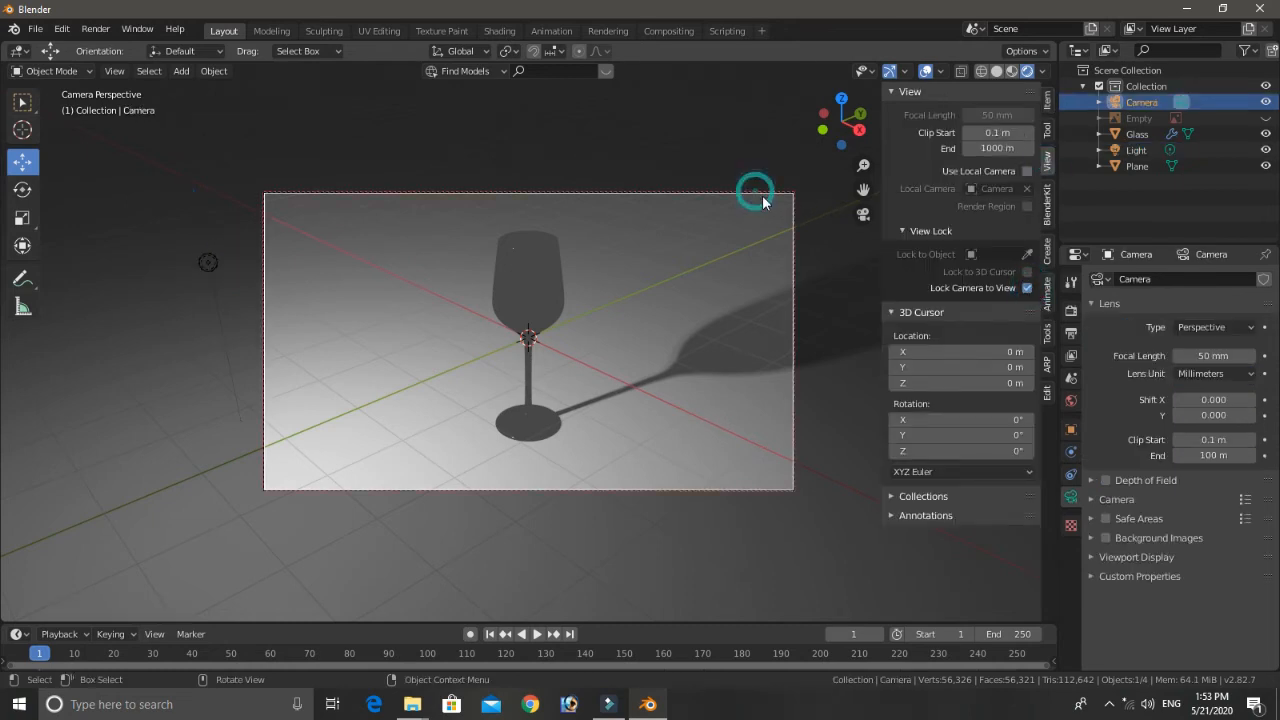
key(KP_0)
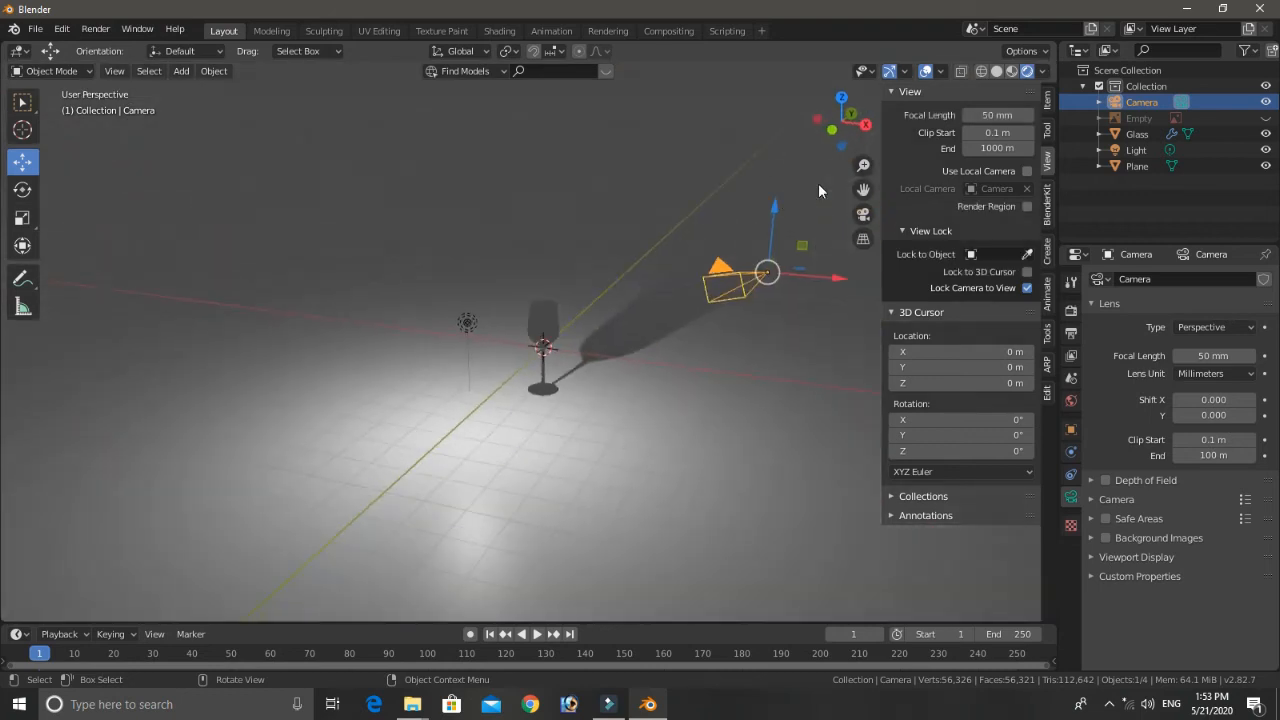
click(636, 232)
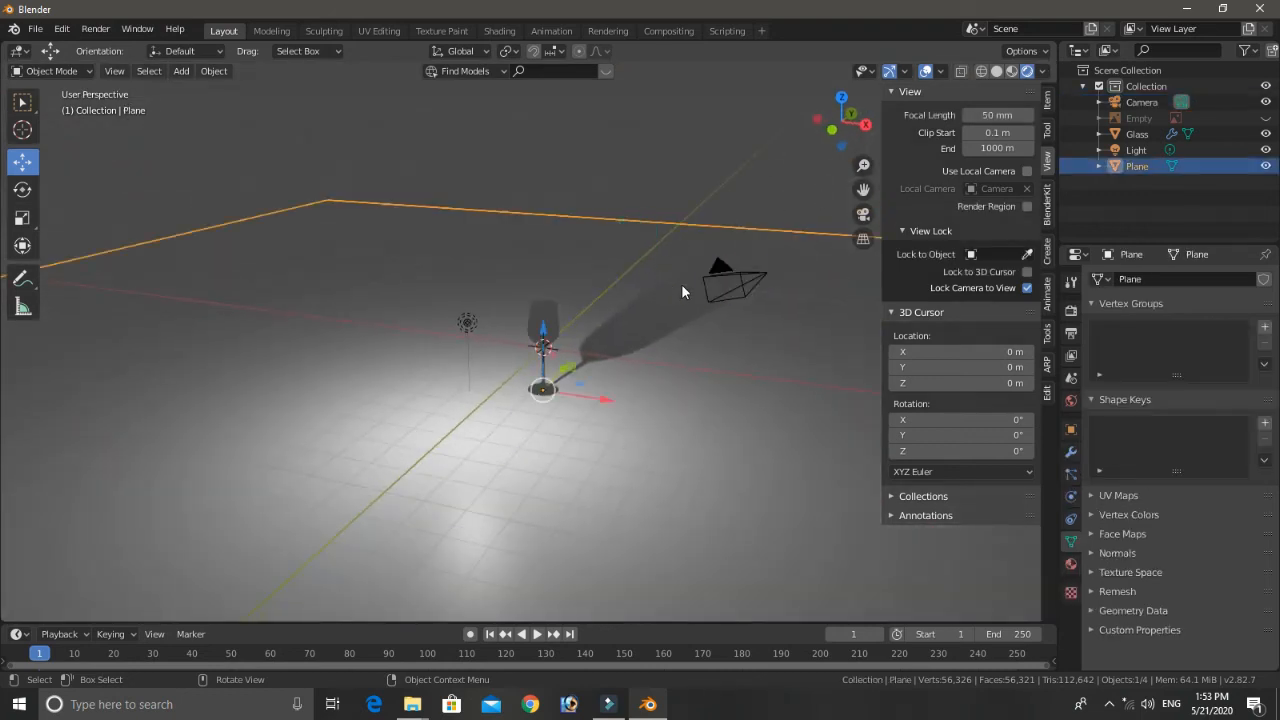
key(n)
click(732, 170)
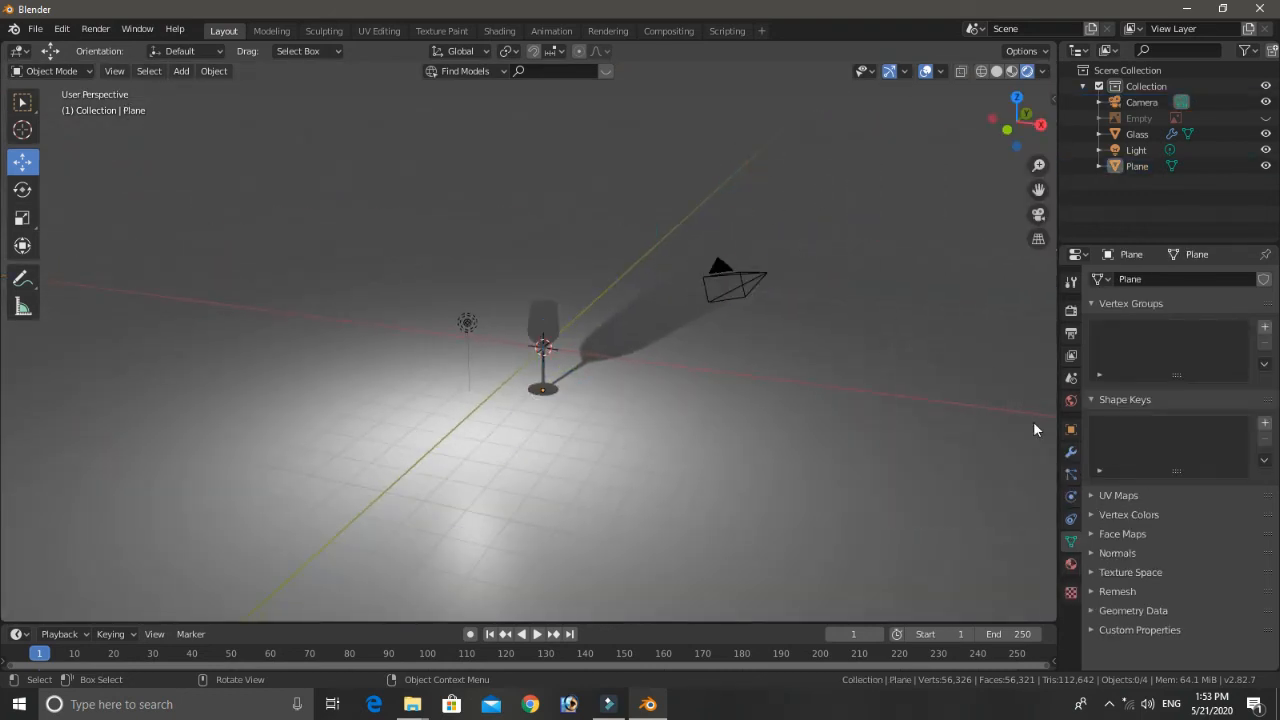
Step: Use an Environment Texture as the world background color and load Alexs_Apt_2k.hdr from the Alexs_Apartment folder on the Desktop
click(1071, 400)
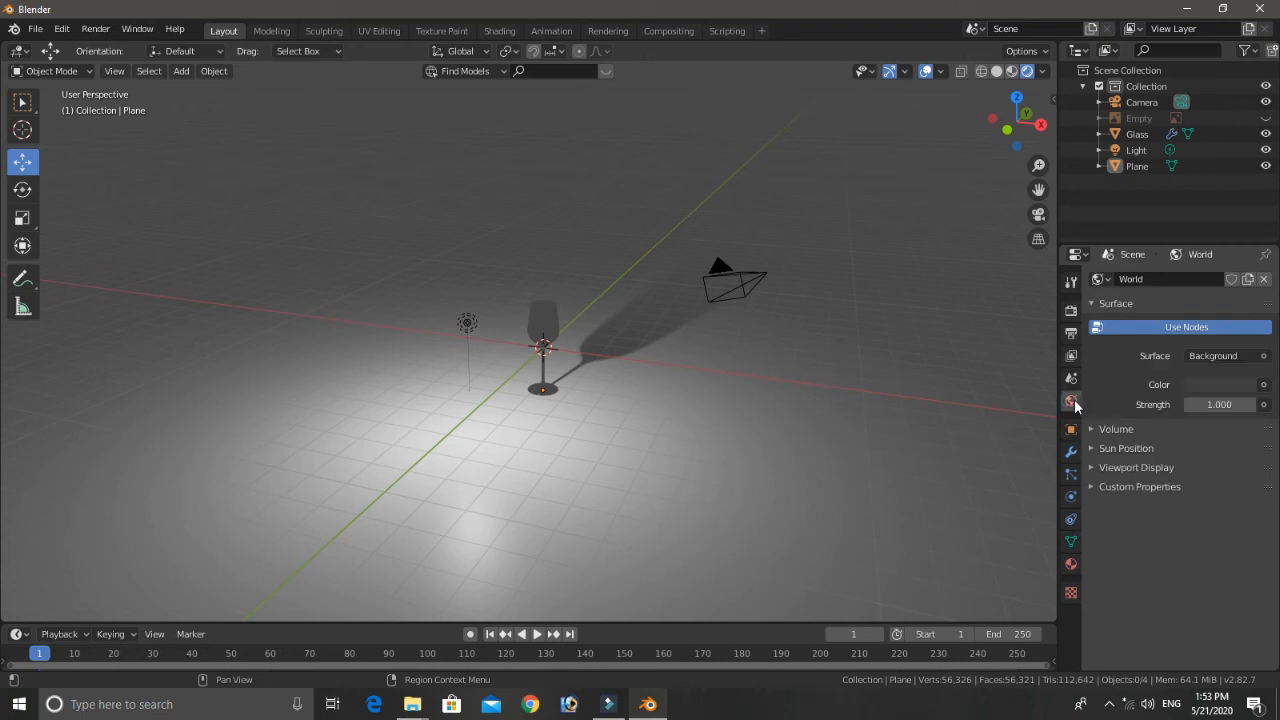
click(1262, 386)
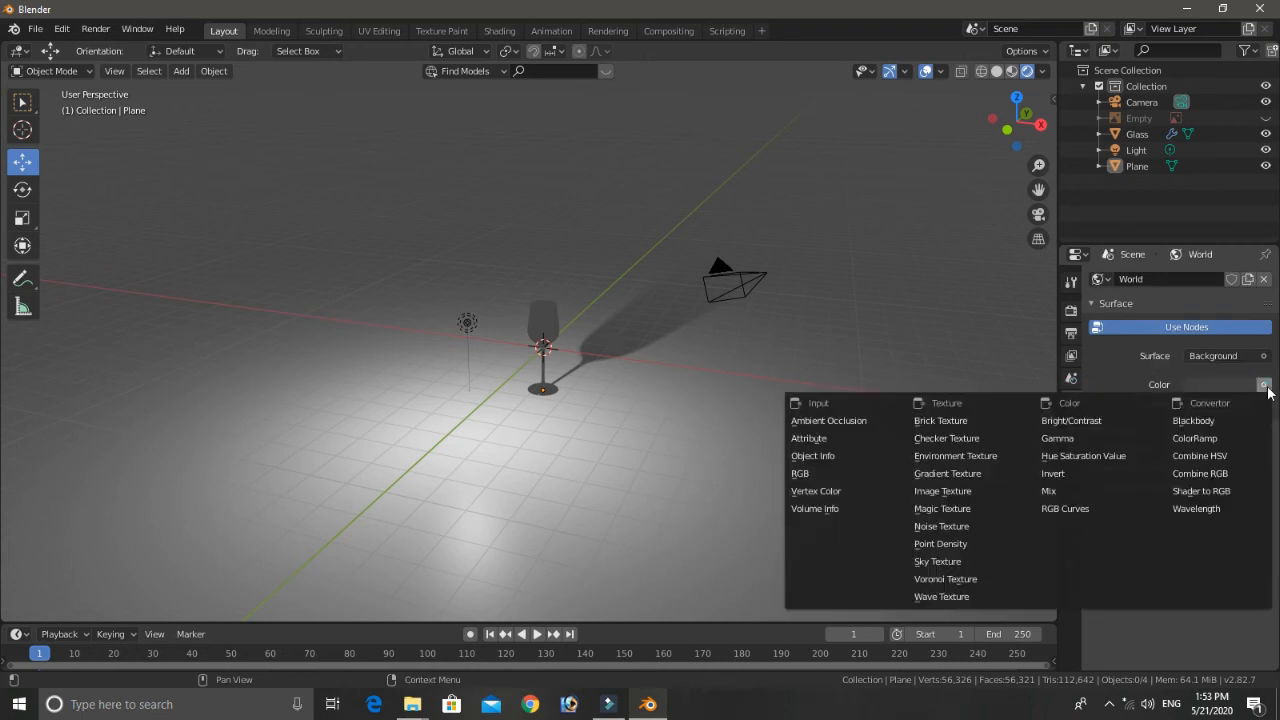
click(960, 457)
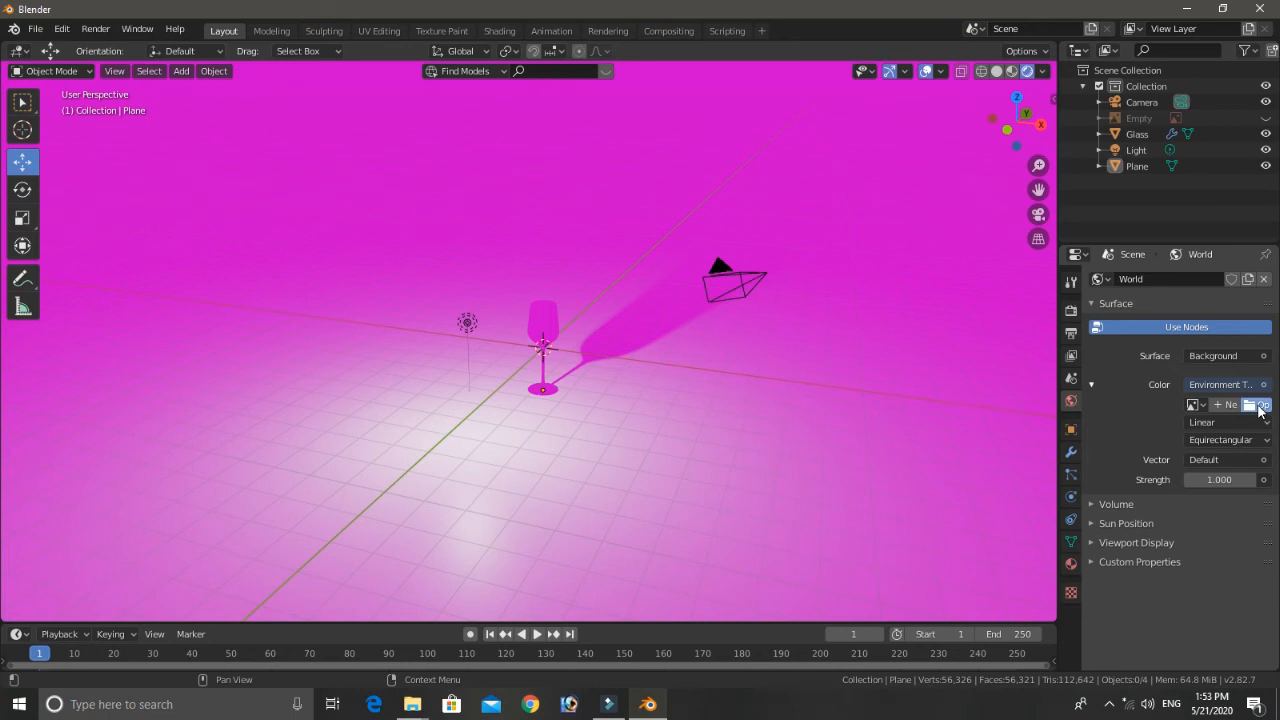
click(1258, 404)
click(280, 302)
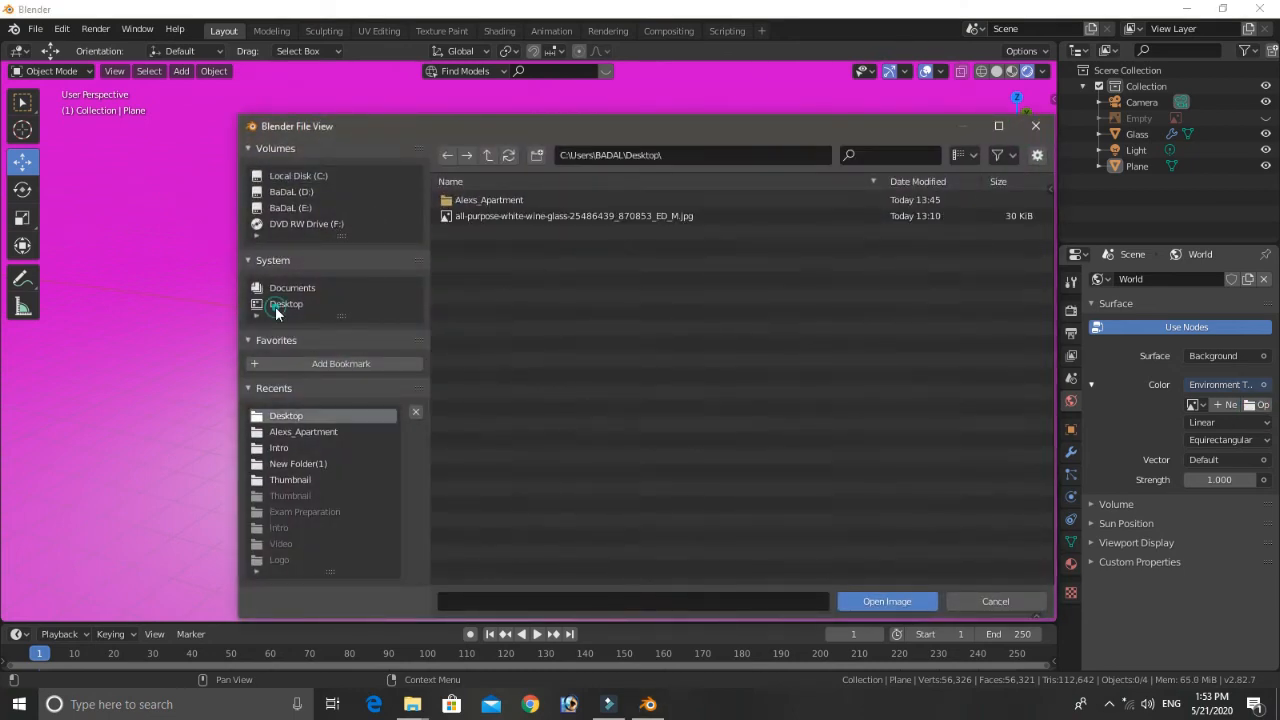
click(486, 201)
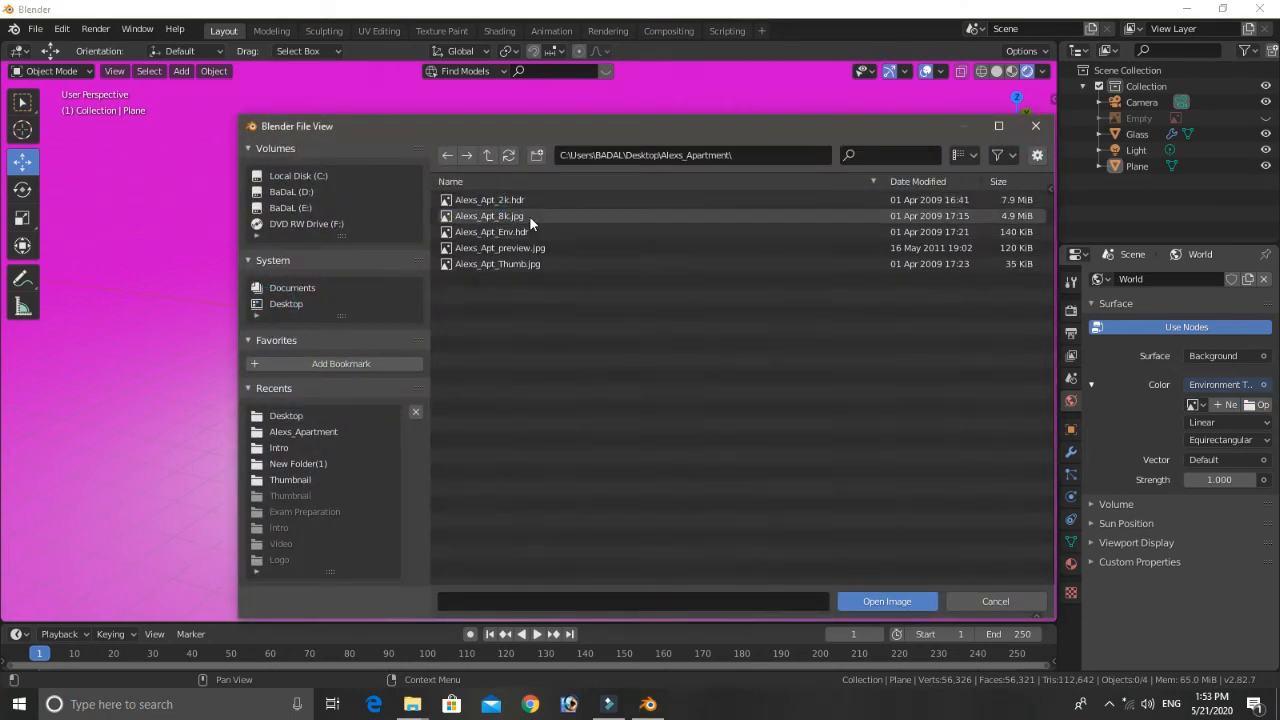
click(520, 203)
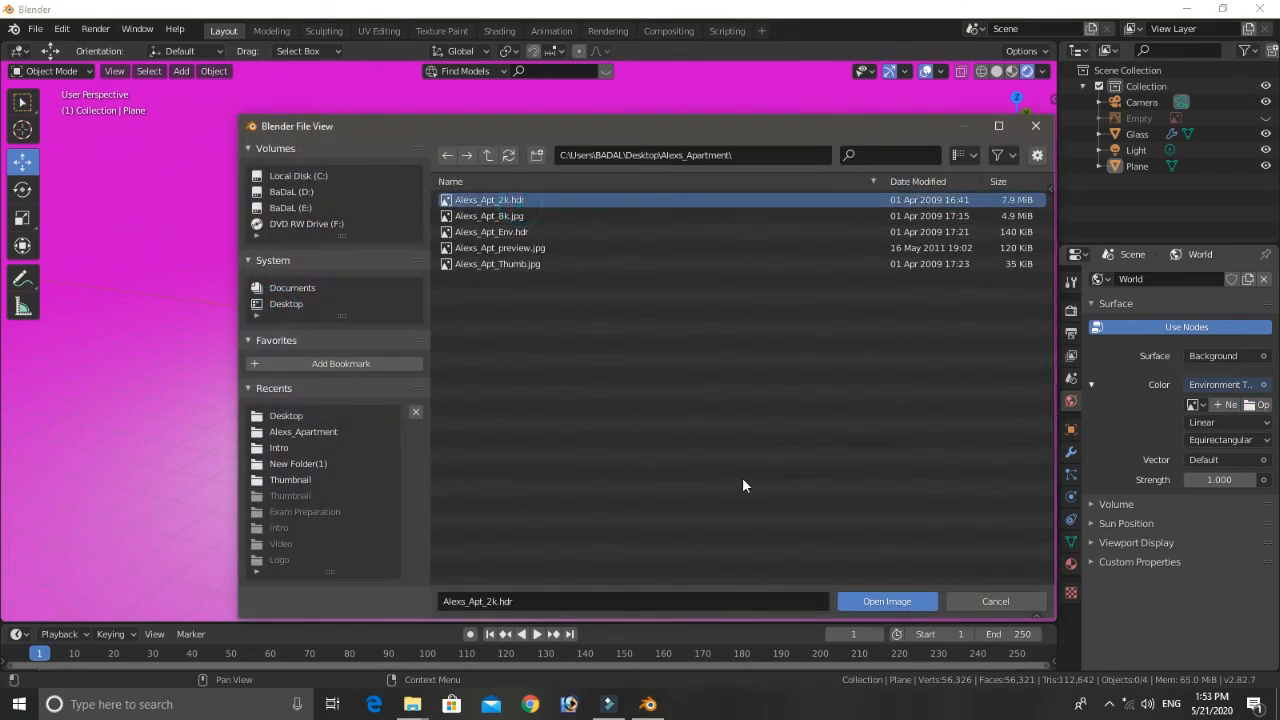
click(873, 601)
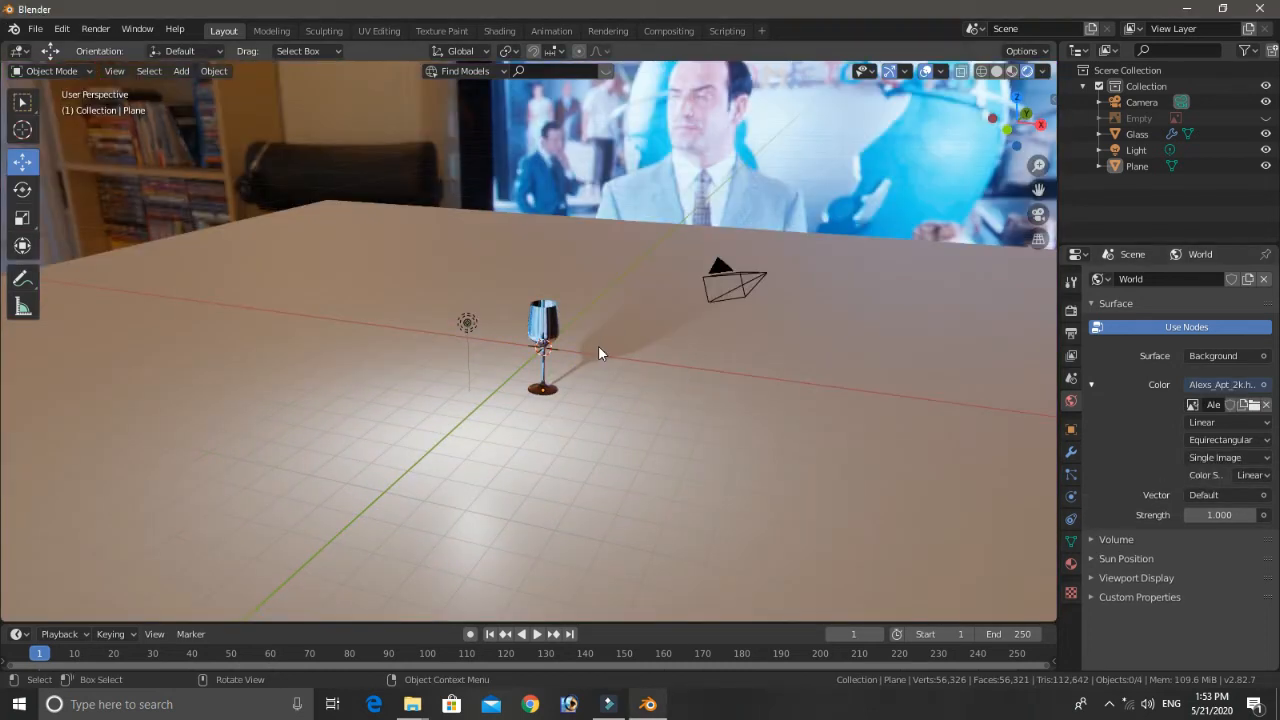
Step: Move the light along Y to the opposite side of the glass and about -1.48 m along X, and readjust it along Y
middle_drag(598, 345, 661, 339)
scroll(670, 339, up, 5)
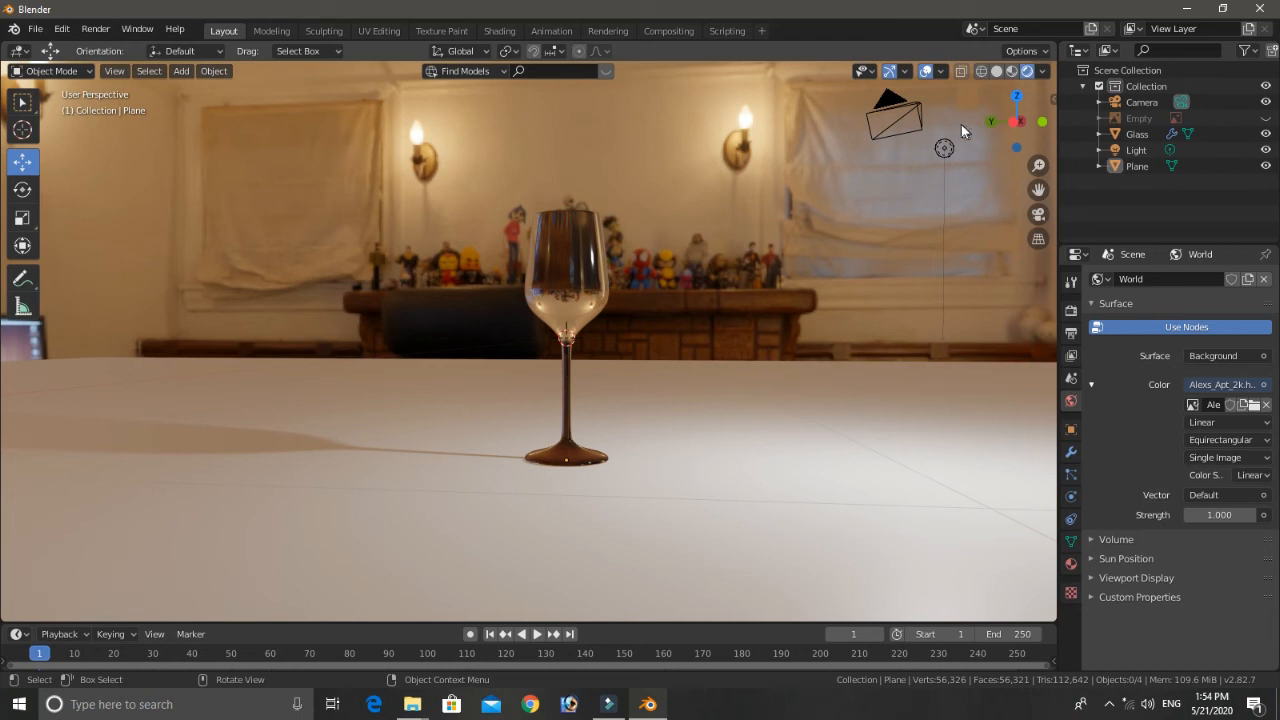
click(946, 148)
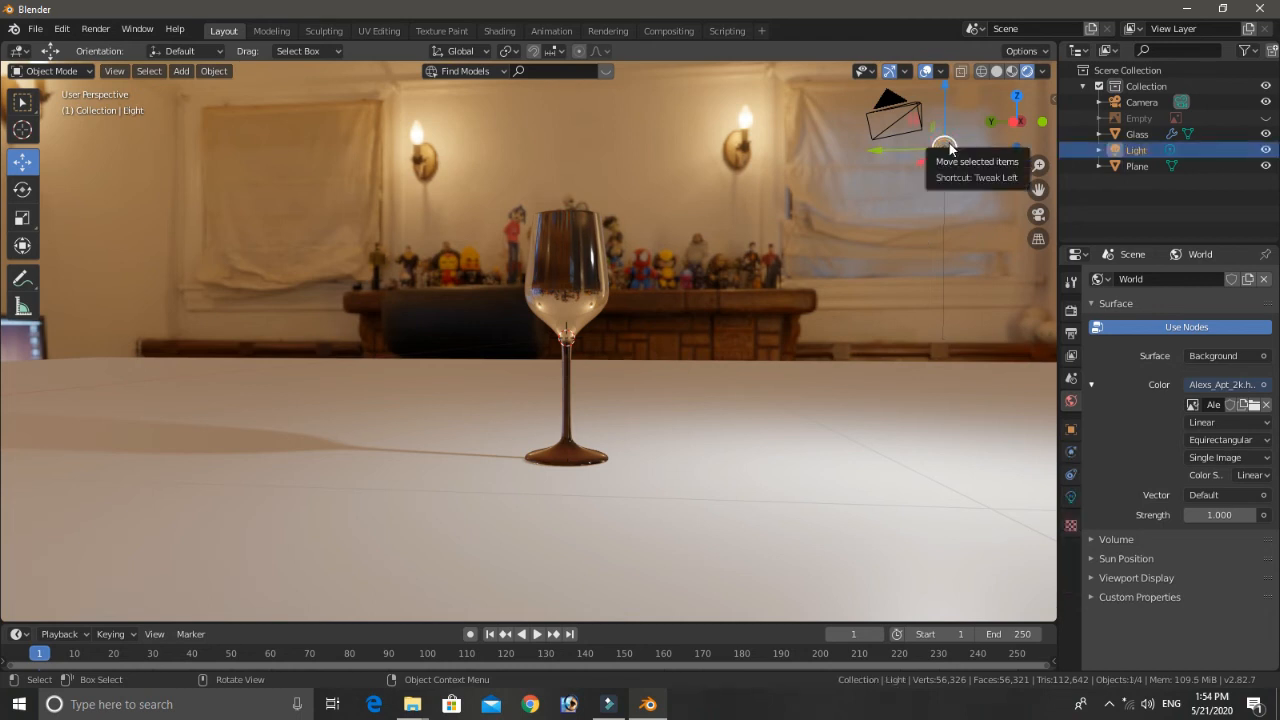
drag(879, 151, 470, 205)
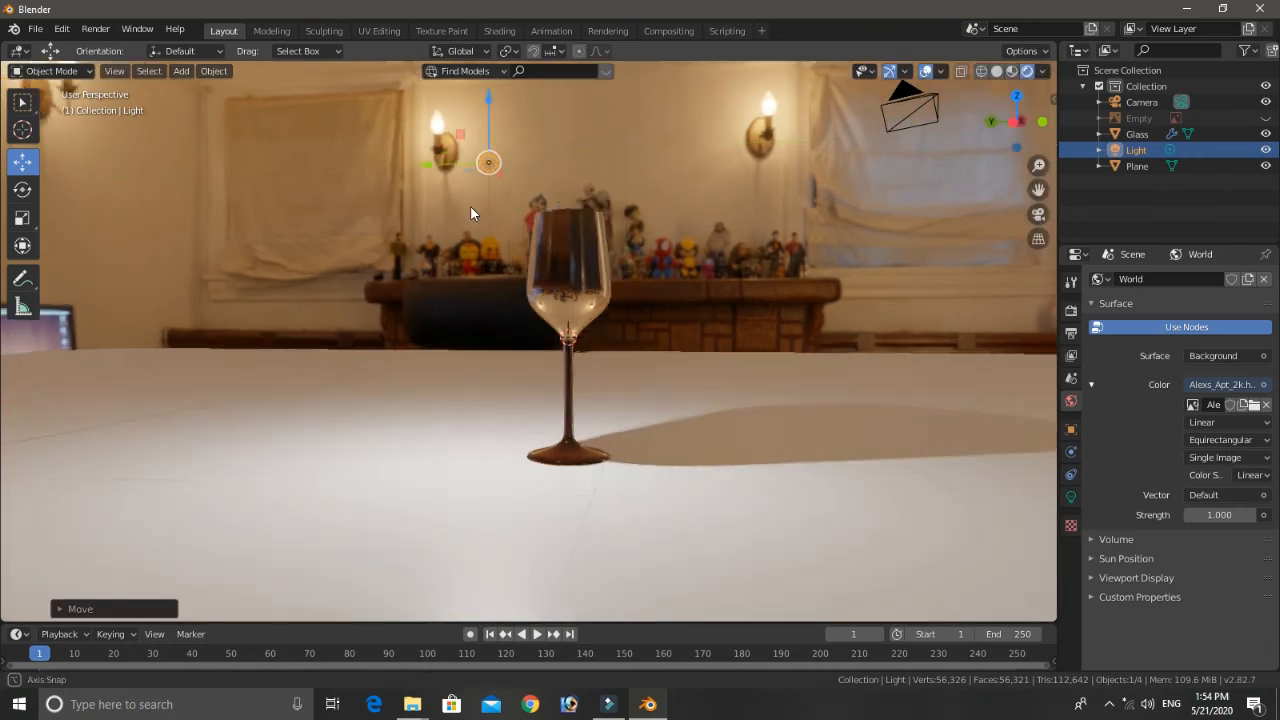
middle_drag(470, 205, 506, 156)
key(g)
key(x)
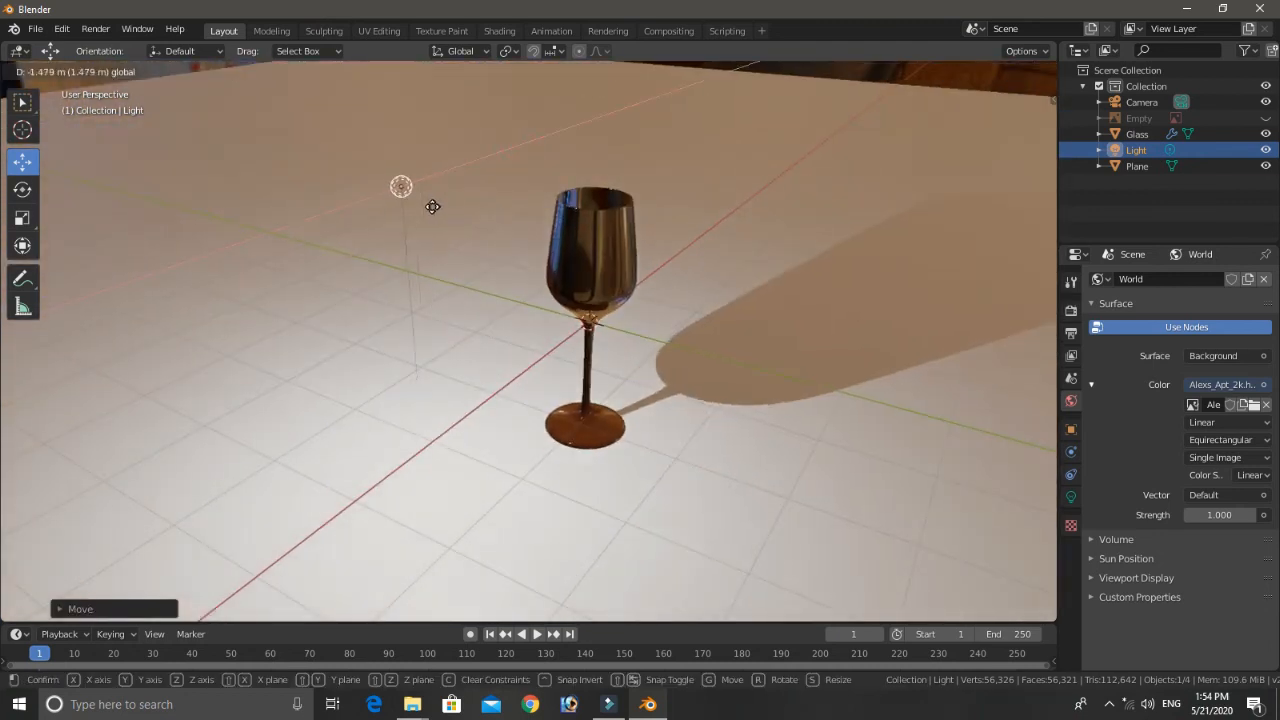
click(432, 206)
middle_drag(458, 210, 539, 183)
drag(450, 170, 345, 166)
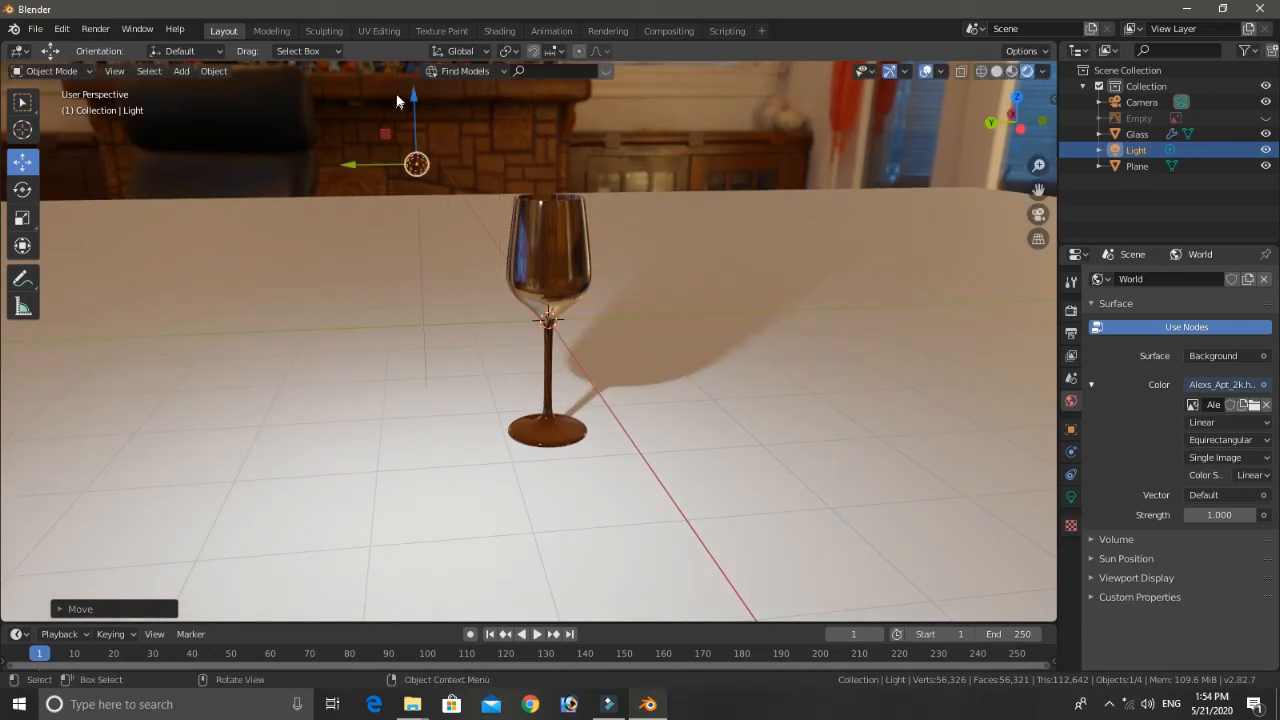
Step: Adjust the light's height and its Y position so it sits slightly above and beside the glass
drag(410, 92, 426, 594)
scroll(466, 460, down, 5)
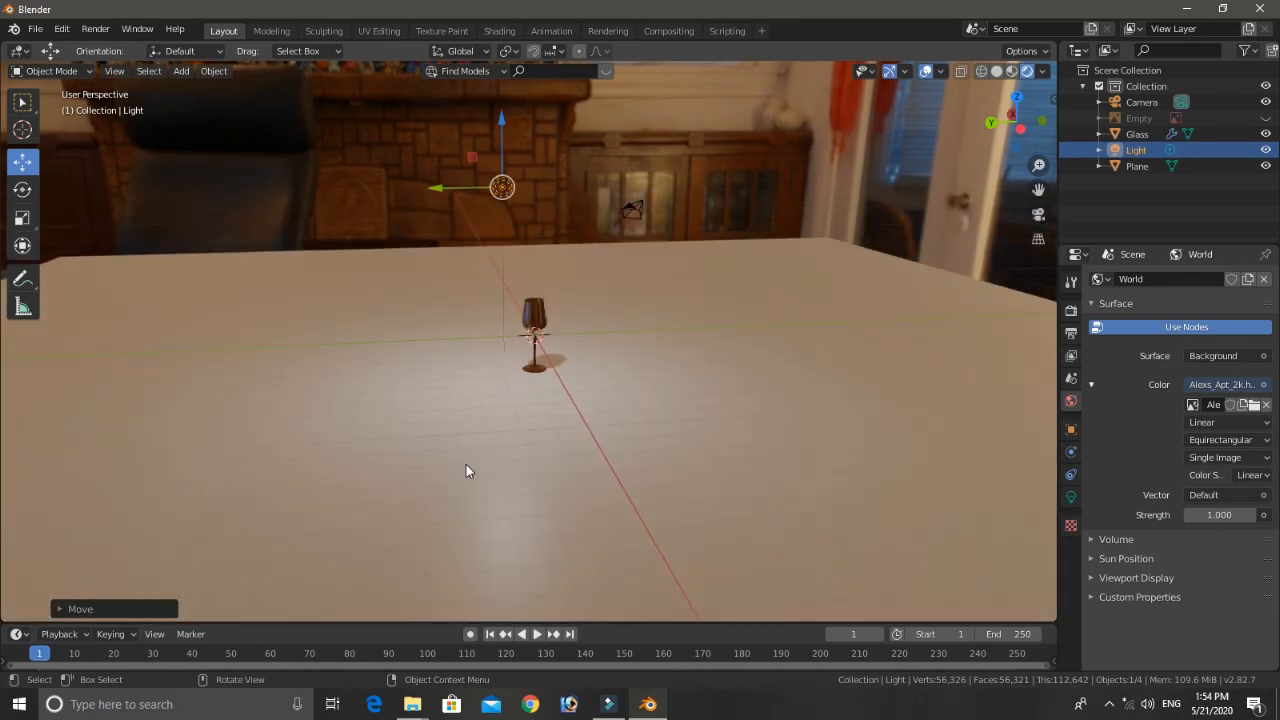
drag(506, 119, 410, 270)
middle_drag(522, 285, 598, 350)
drag(471, 318, 428, 293)
middle_drag(510, 331, 429, 266)
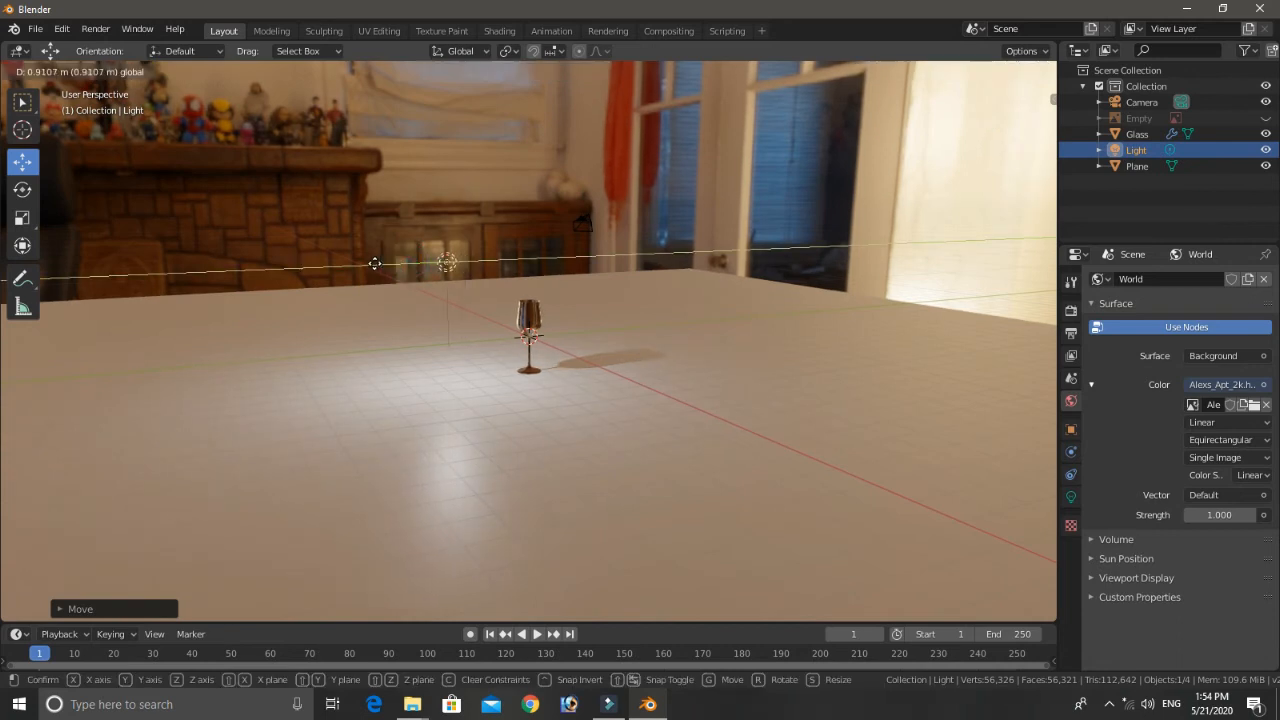
click(402, 265)
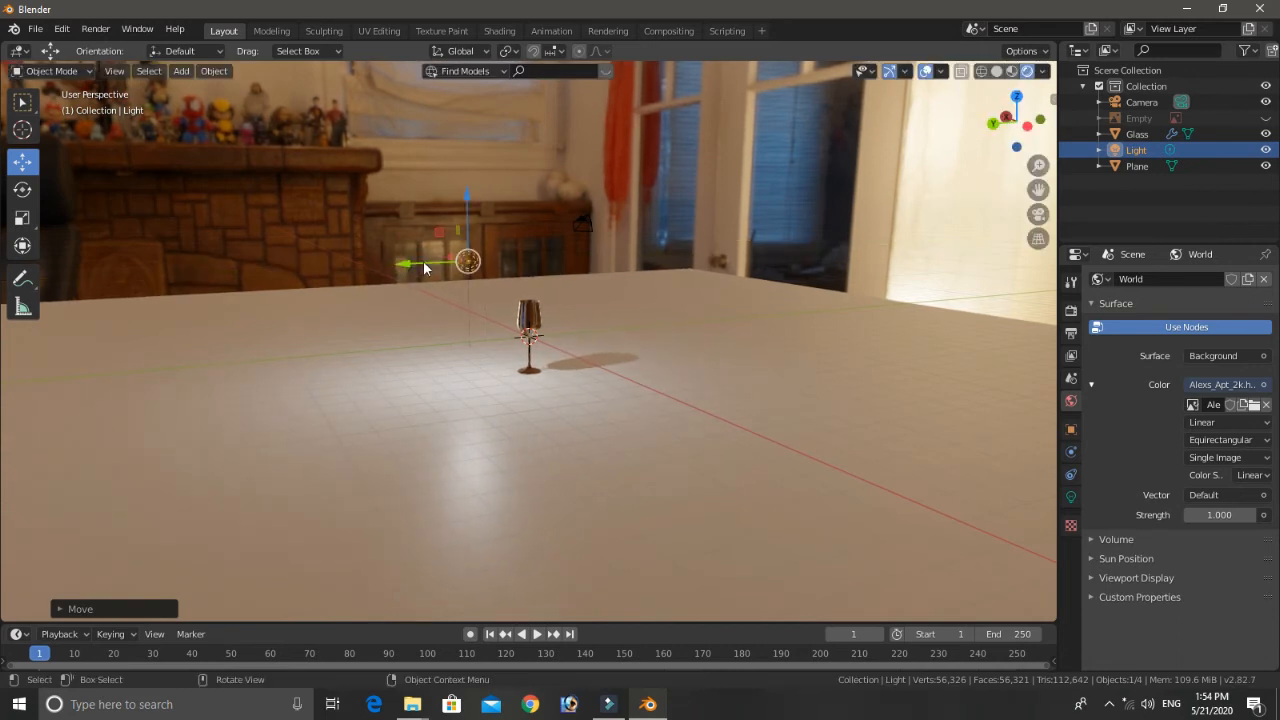
mouse_move(466, 207)
mouse_down()
mouse_move(468, 219)
mouse_move(467, 204)
mouse_up()
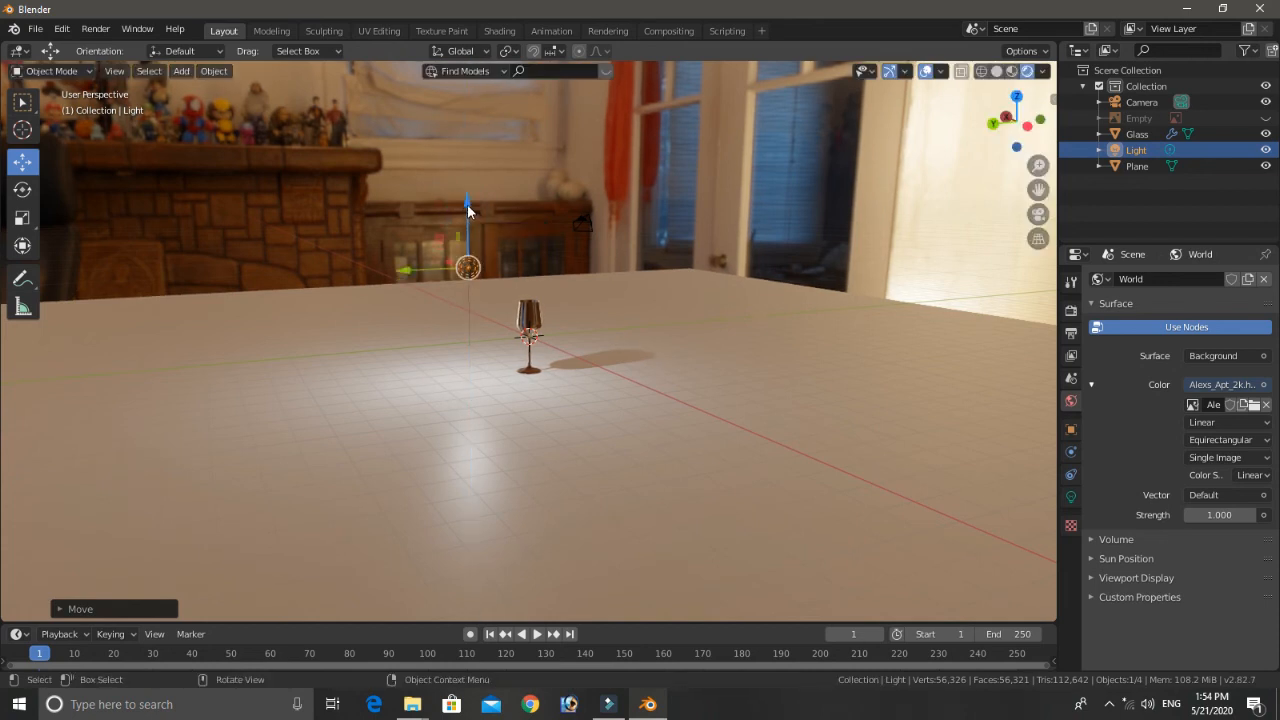
Step: Reframe the locked camera to a low angle with the glass left of centre and its shadow falling to the right
key(KP_0)
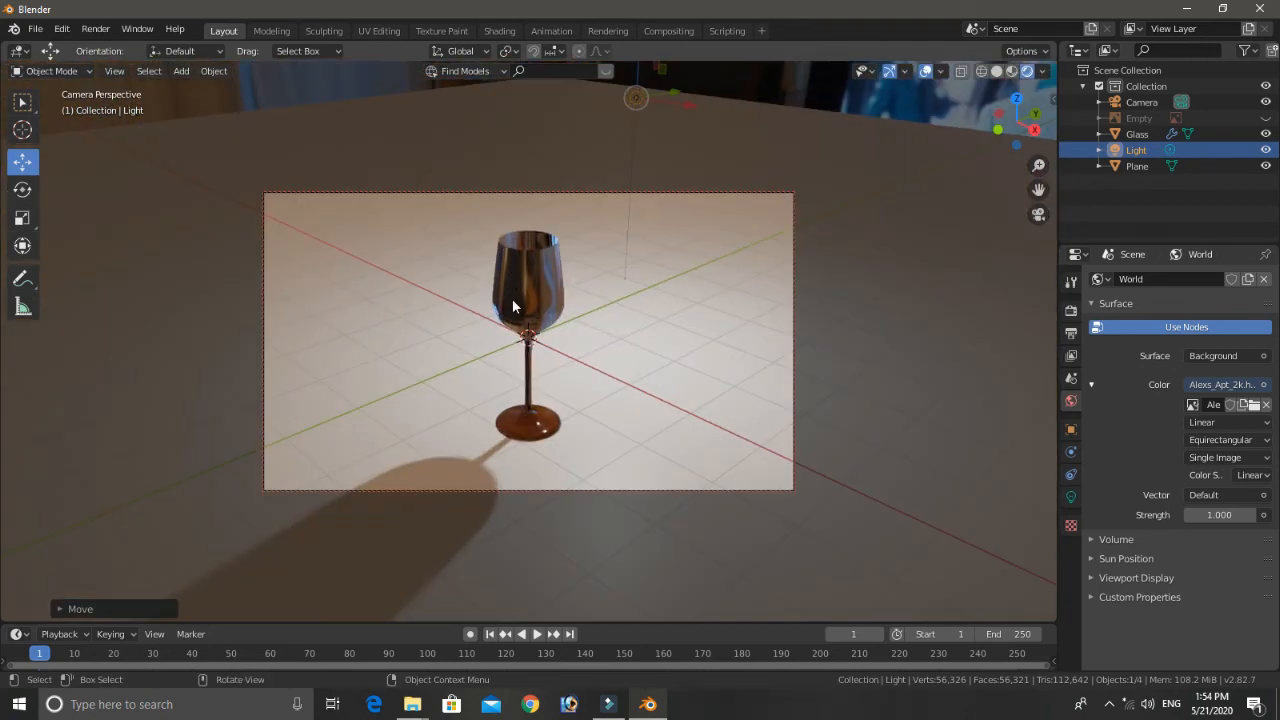
click(500, 194)
middle_drag(453, 286, 623, 329)
scroll(639, 300, up, 1)
scroll(541, 309, up, 2)
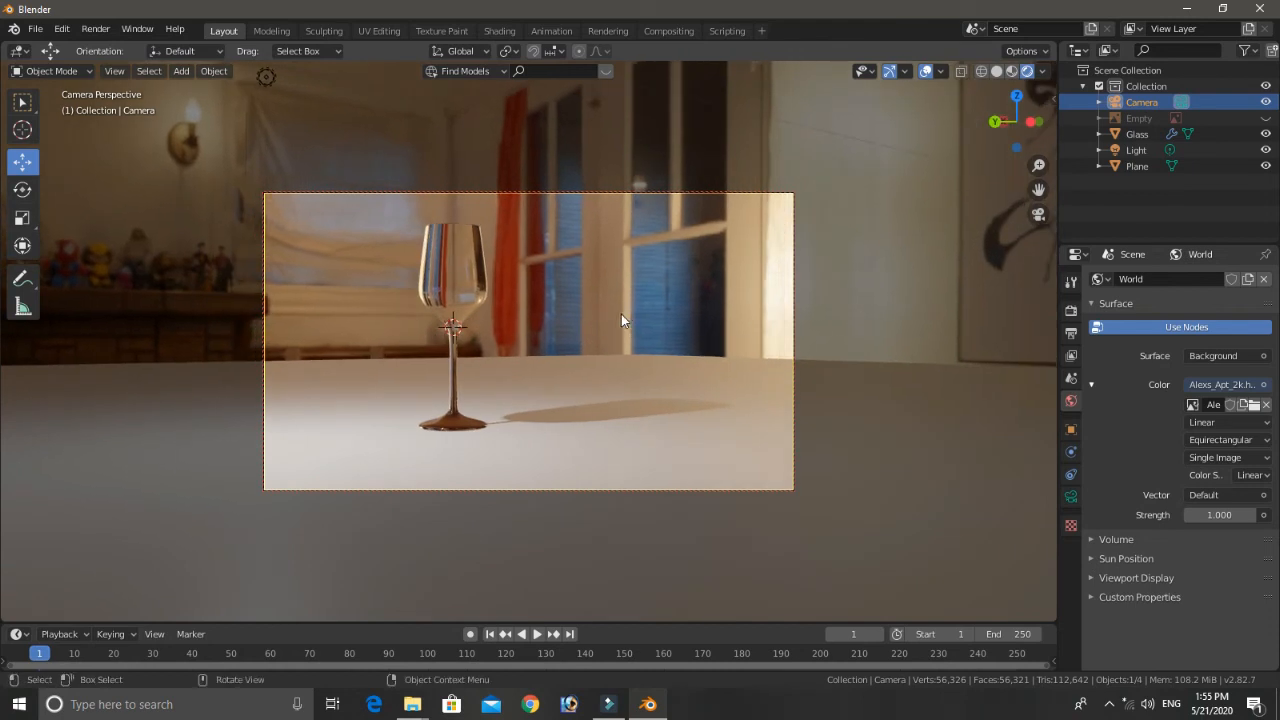
Step: Set the Eevee render samples to 500 and enable Ambient Occlusion
click(1071, 282)
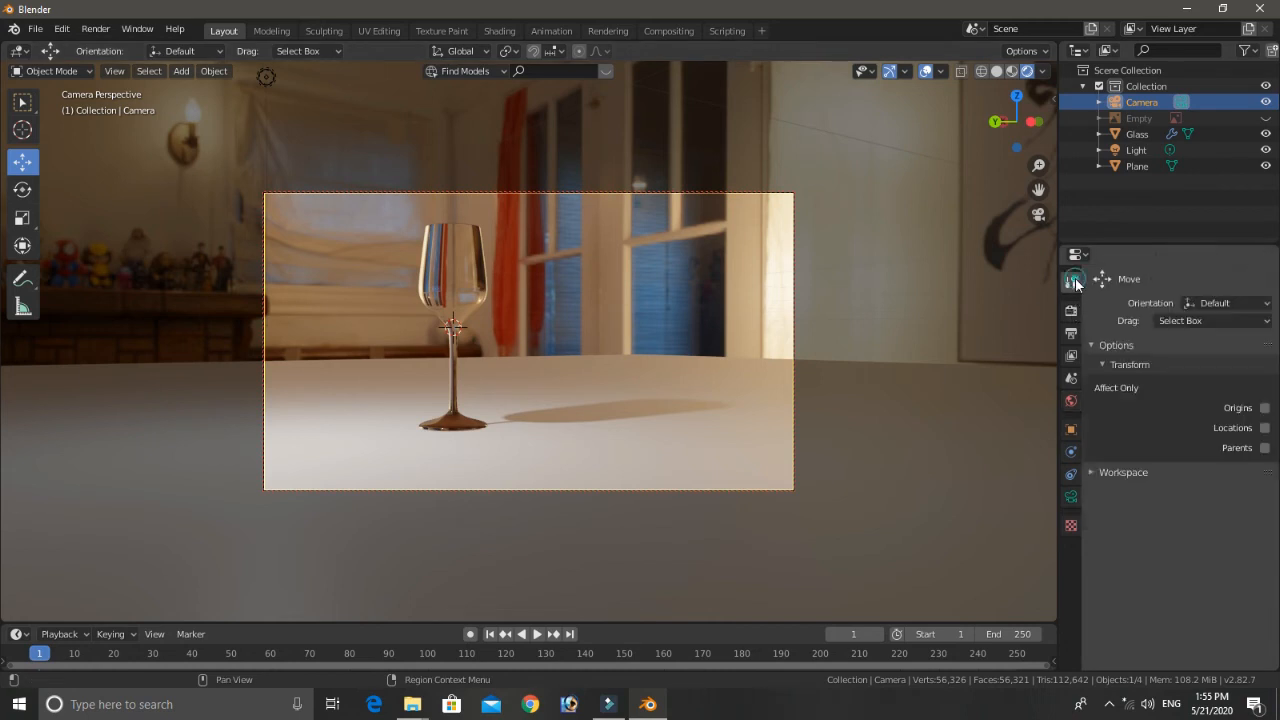
click(1071, 310)
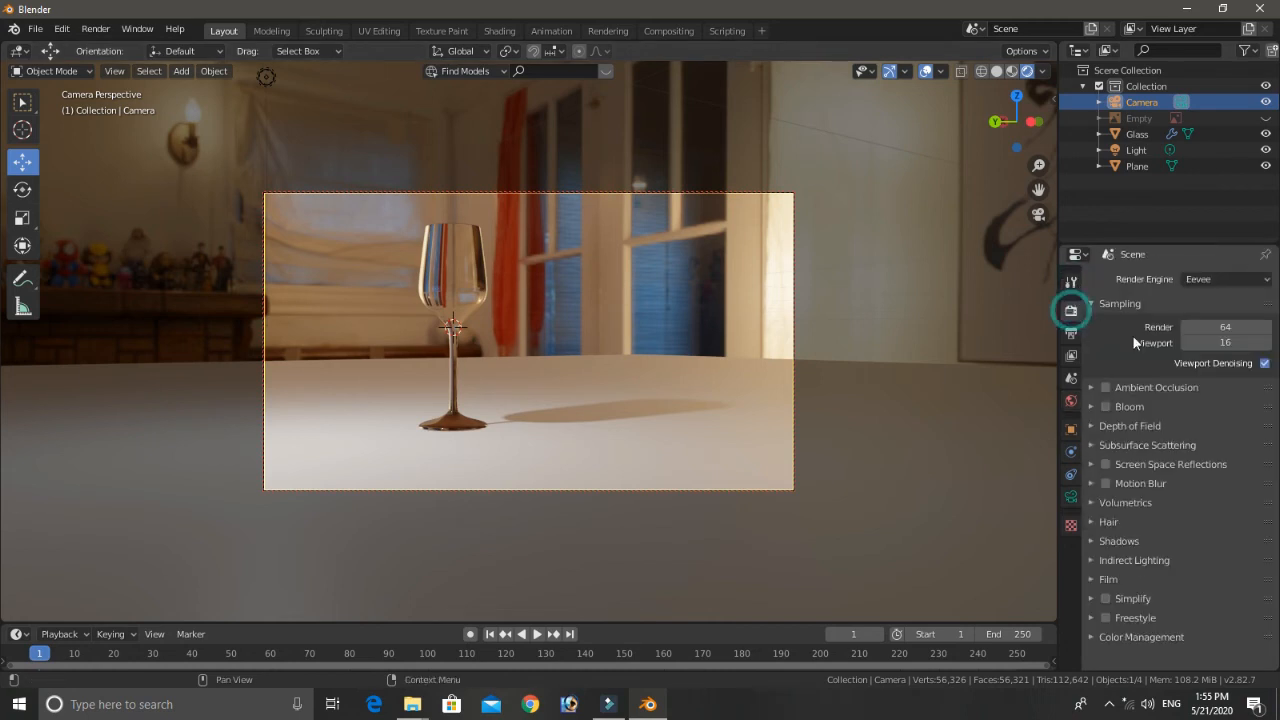
click(1224, 328)
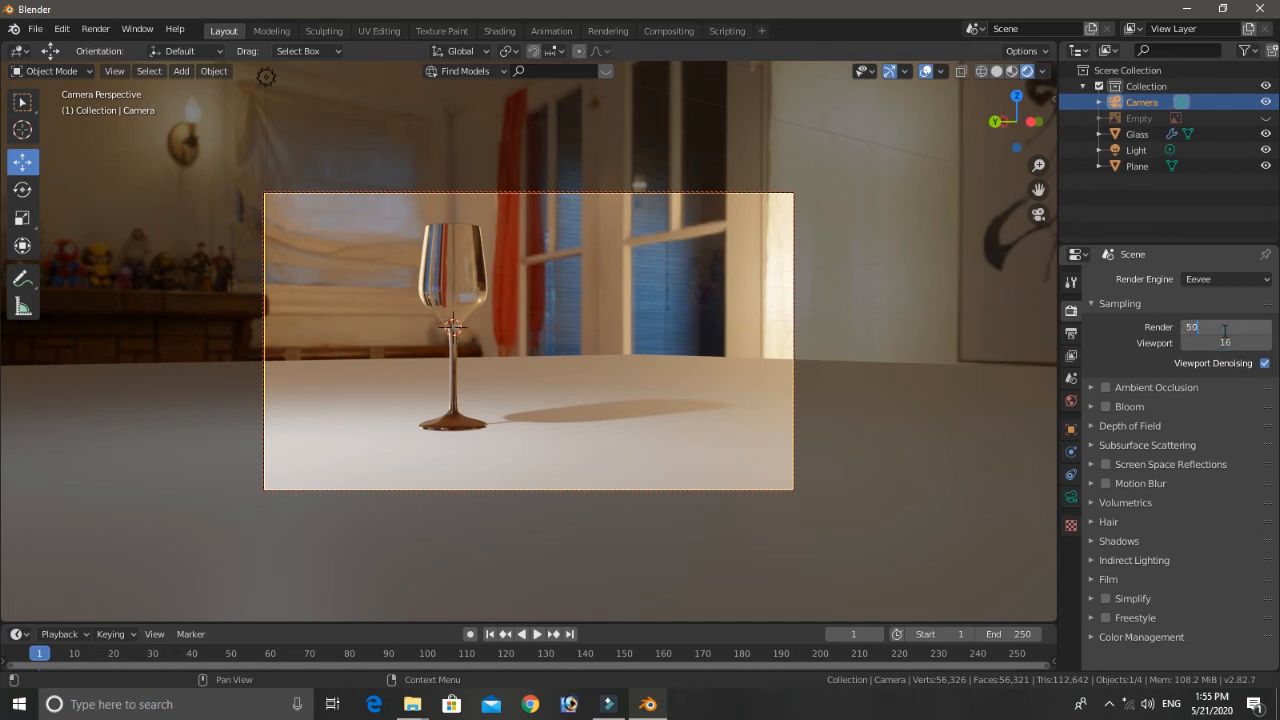
key(Return)
click(1105, 387)
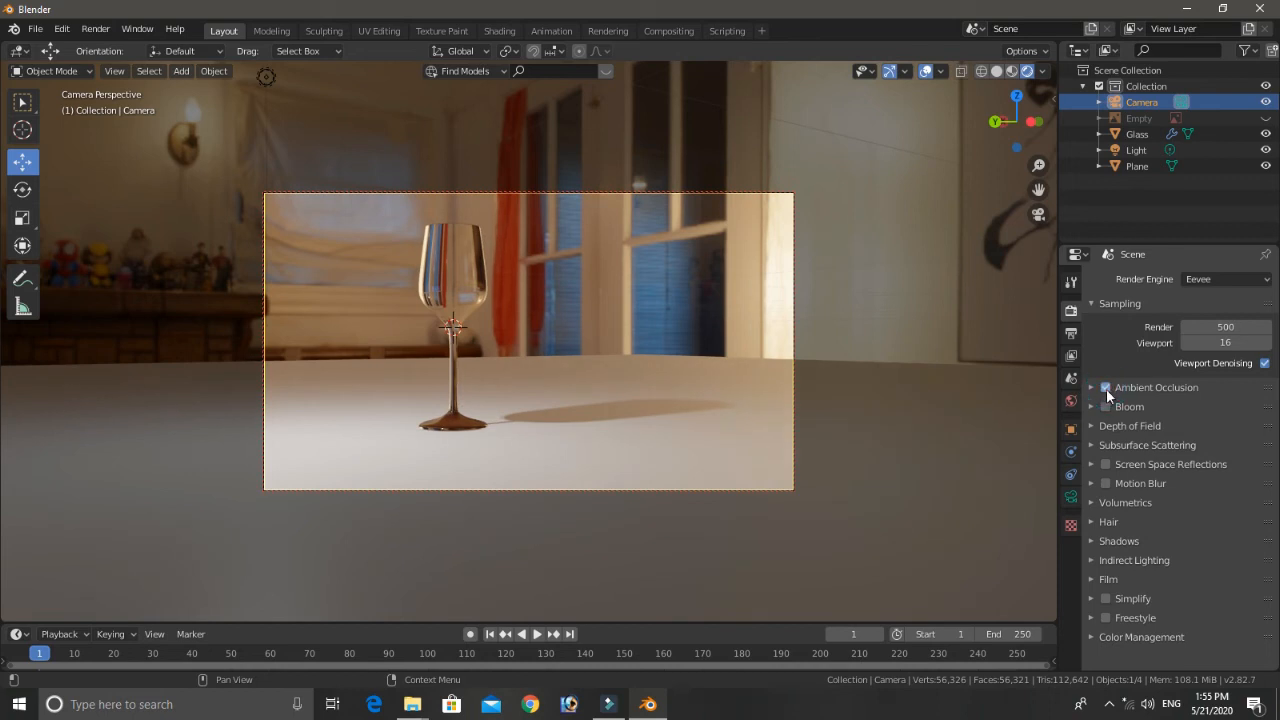
Step: Enable Bloom in the Eevee render settings and tint its color pale yellow
click(1106, 406)
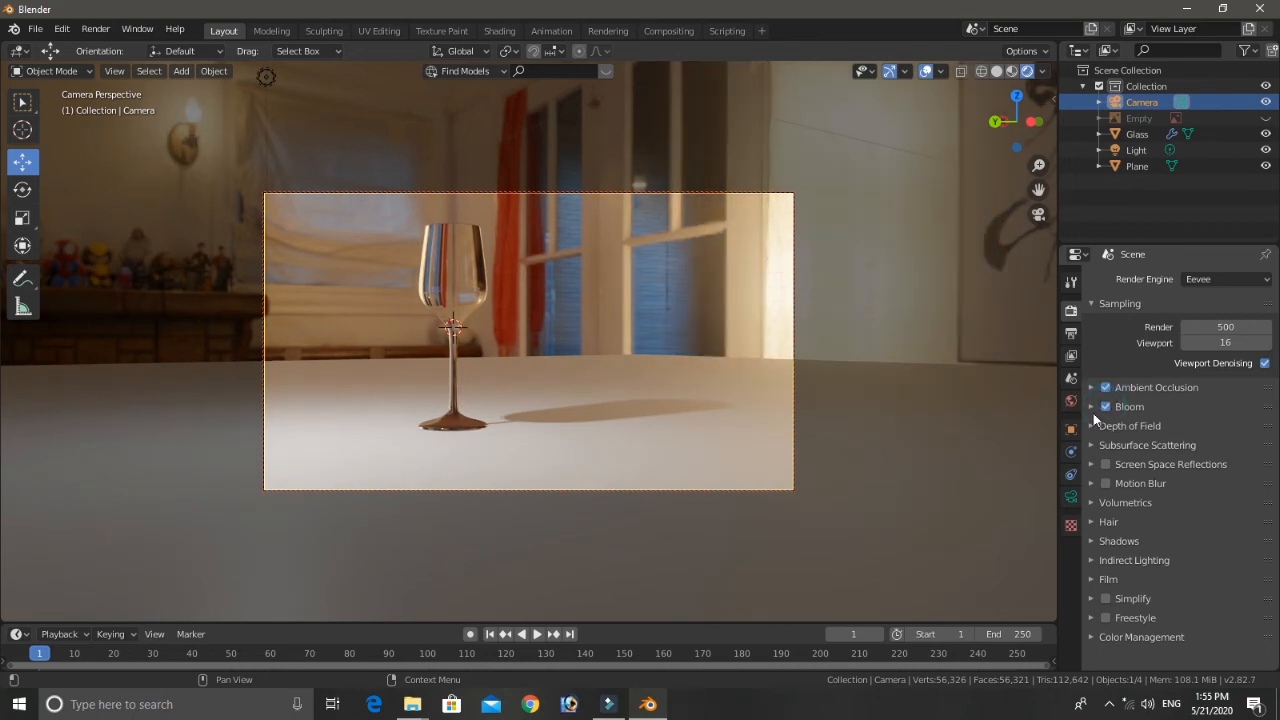
click(1092, 409)
click(1206, 485)
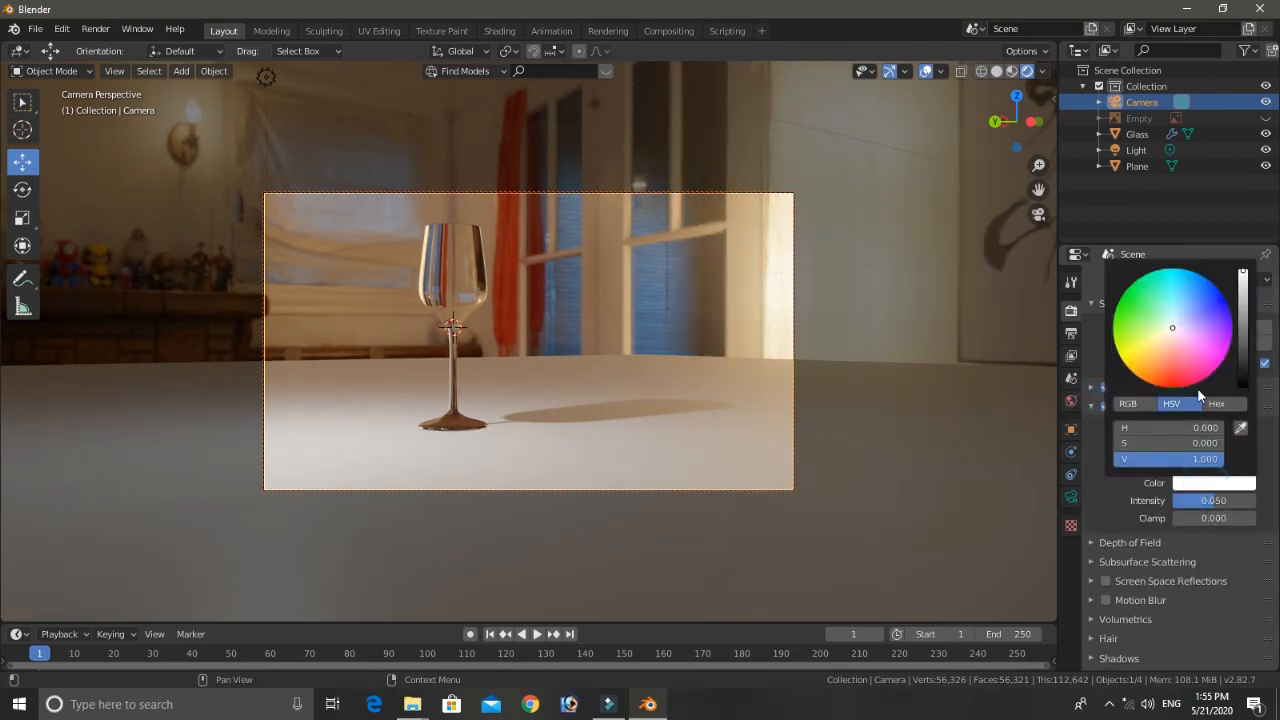
drag(1173, 332, 1159, 339)
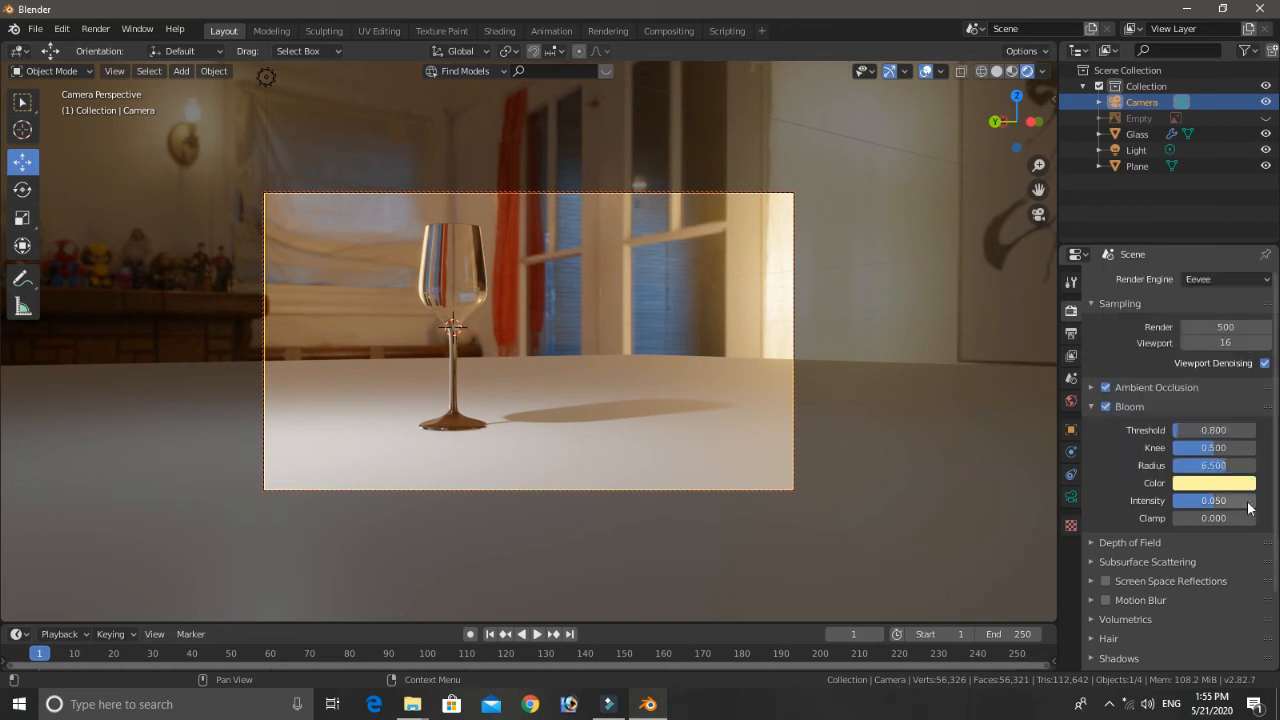
Step: Set the Bloom threshold to about 1.272 and its intensity to about 0.066, and enable Screen Space Reflections
mouse_move(1180, 431)
mouse_down()
mouse_move(1208, 431)
mouse_move(1186, 431)
mouse_up()
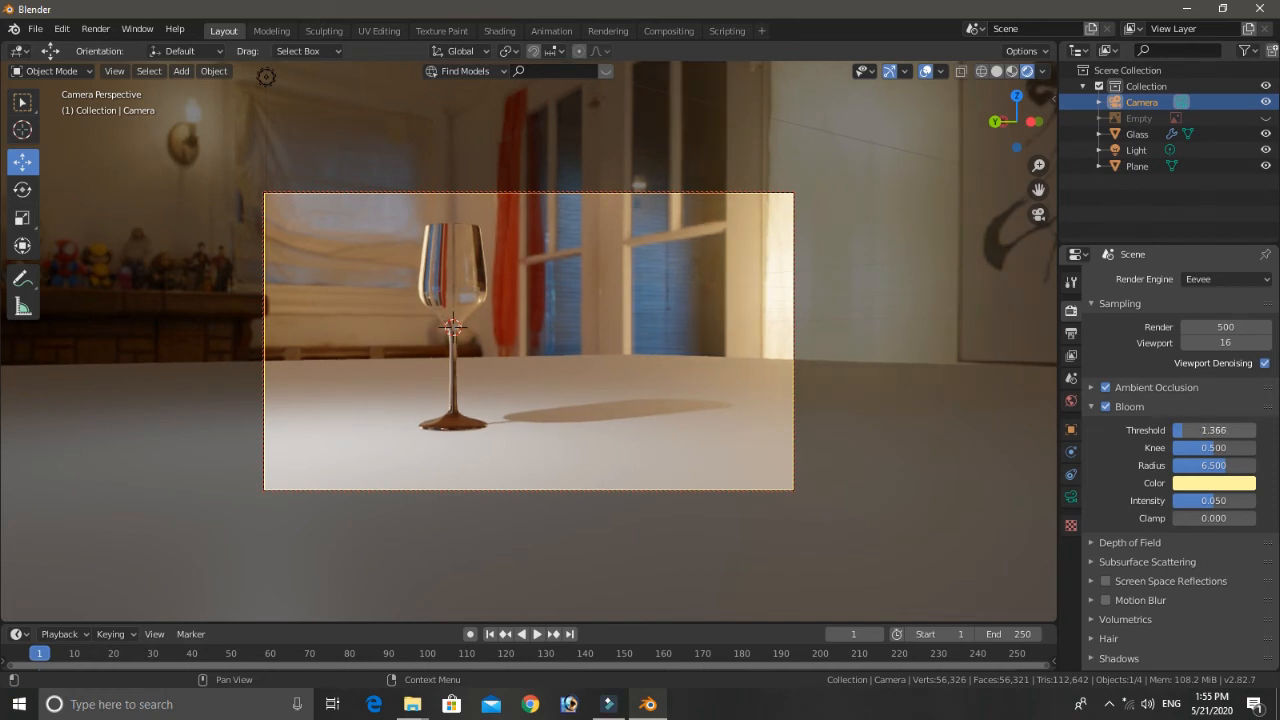
mouse_move(1220, 507)
mouse_down()
mouse_move(1206, 507)
mouse_move(1220, 507)
mouse_up()
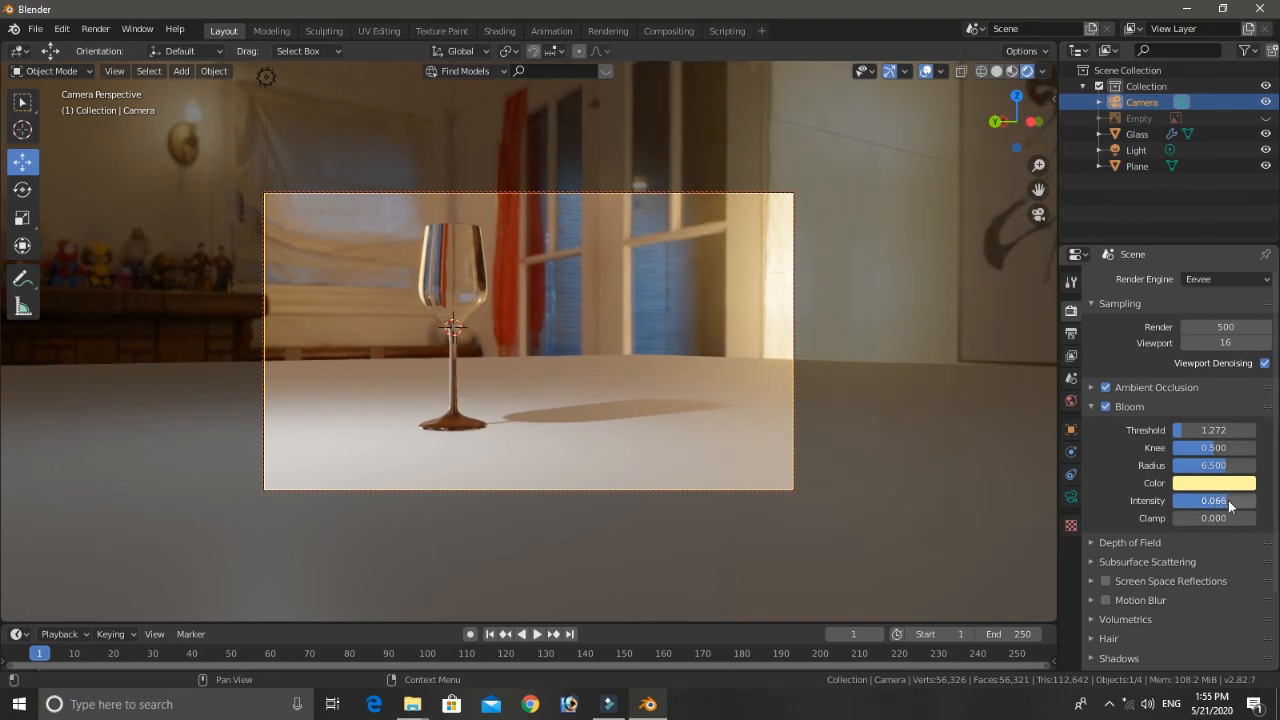
click(1092, 407)
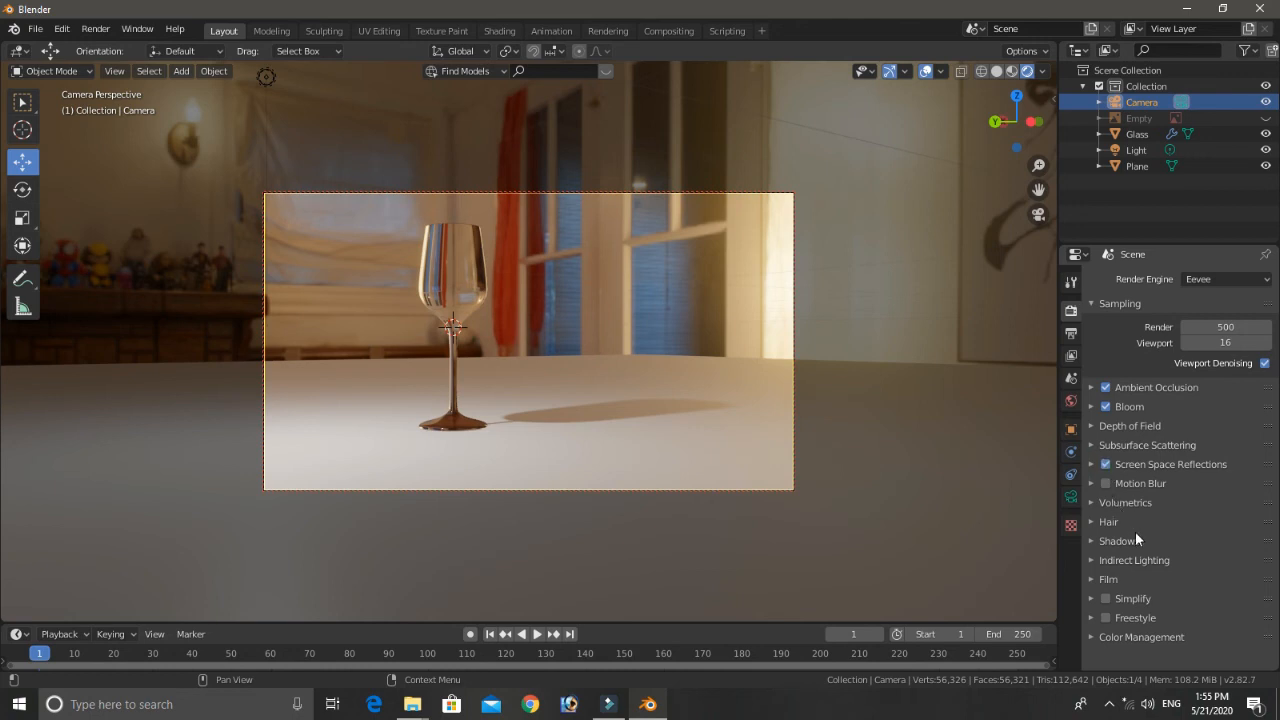
Step: Set the render output path to the Desktop folder with the file name Glass
click(1071, 338)
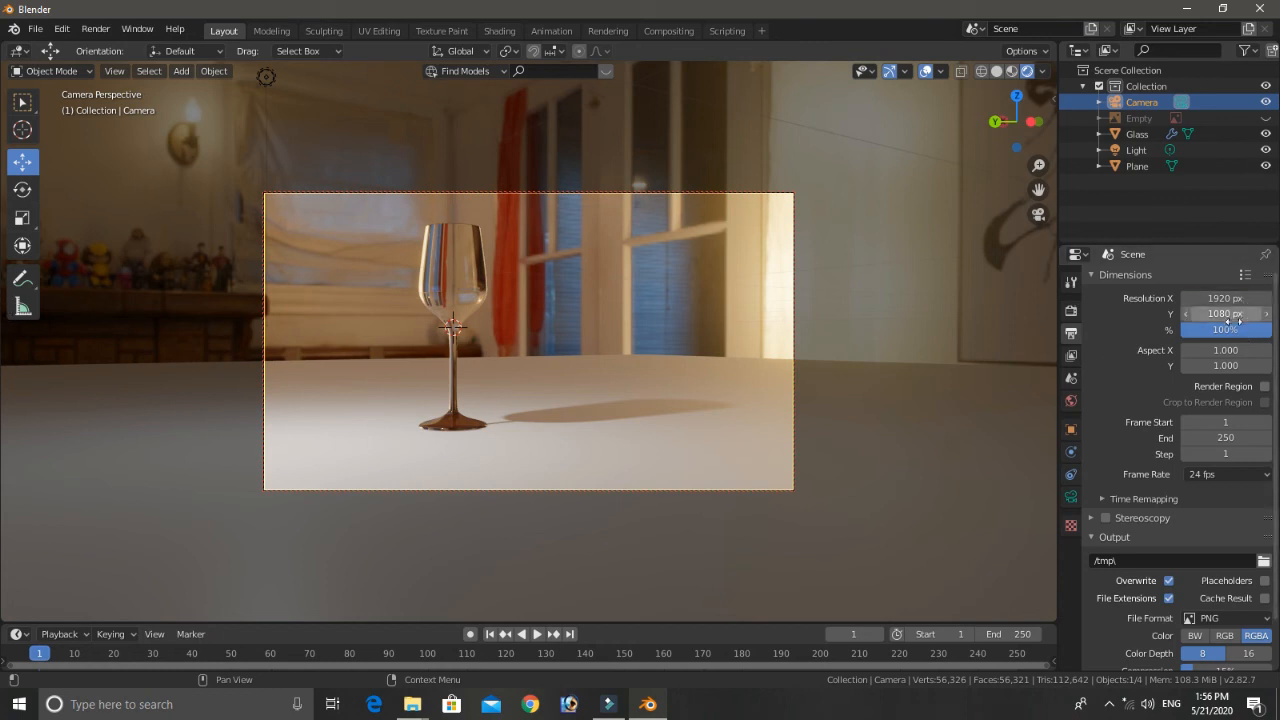
scroll(1232, 459, down, 2)
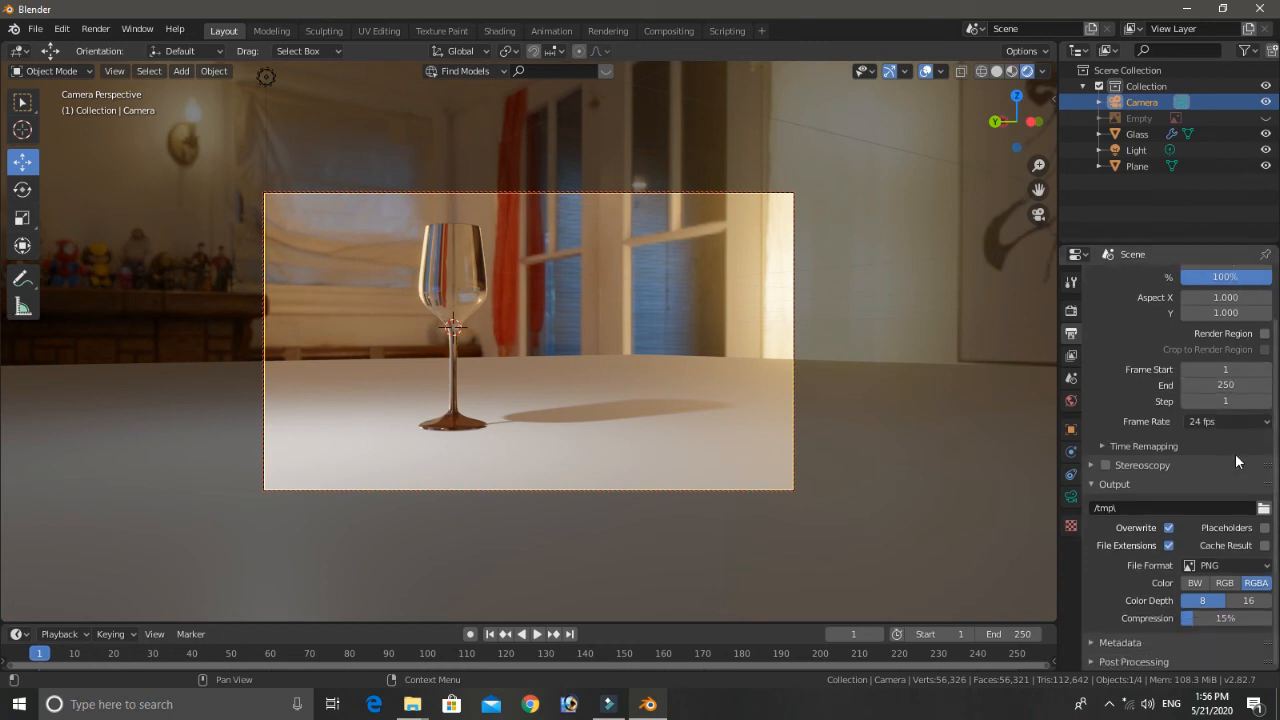
click(1264, 508)
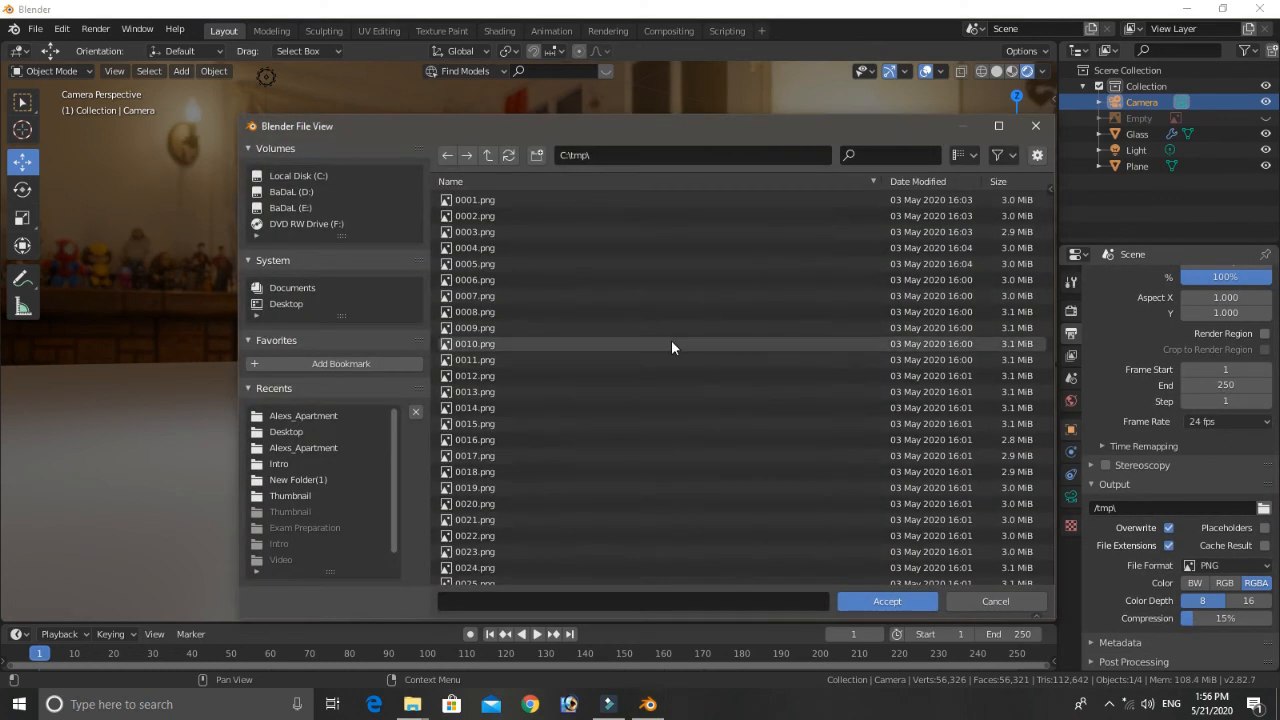
click(293, 301)
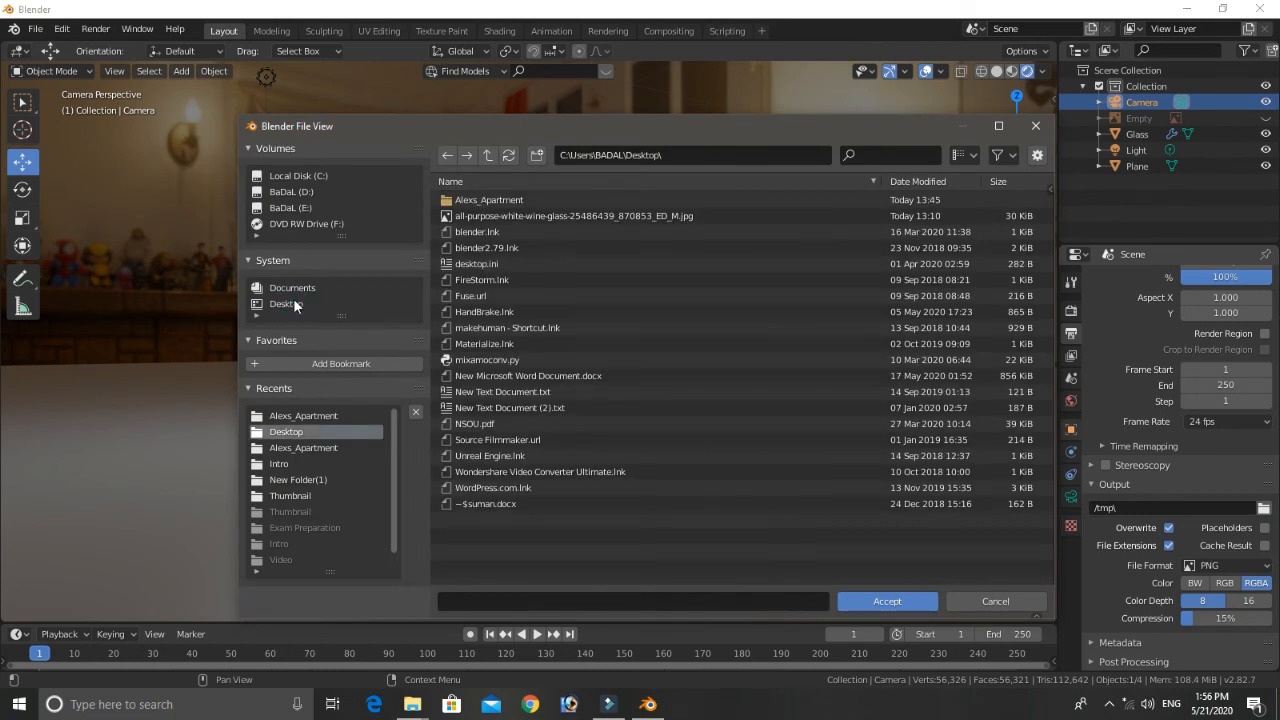
click(500, 600)
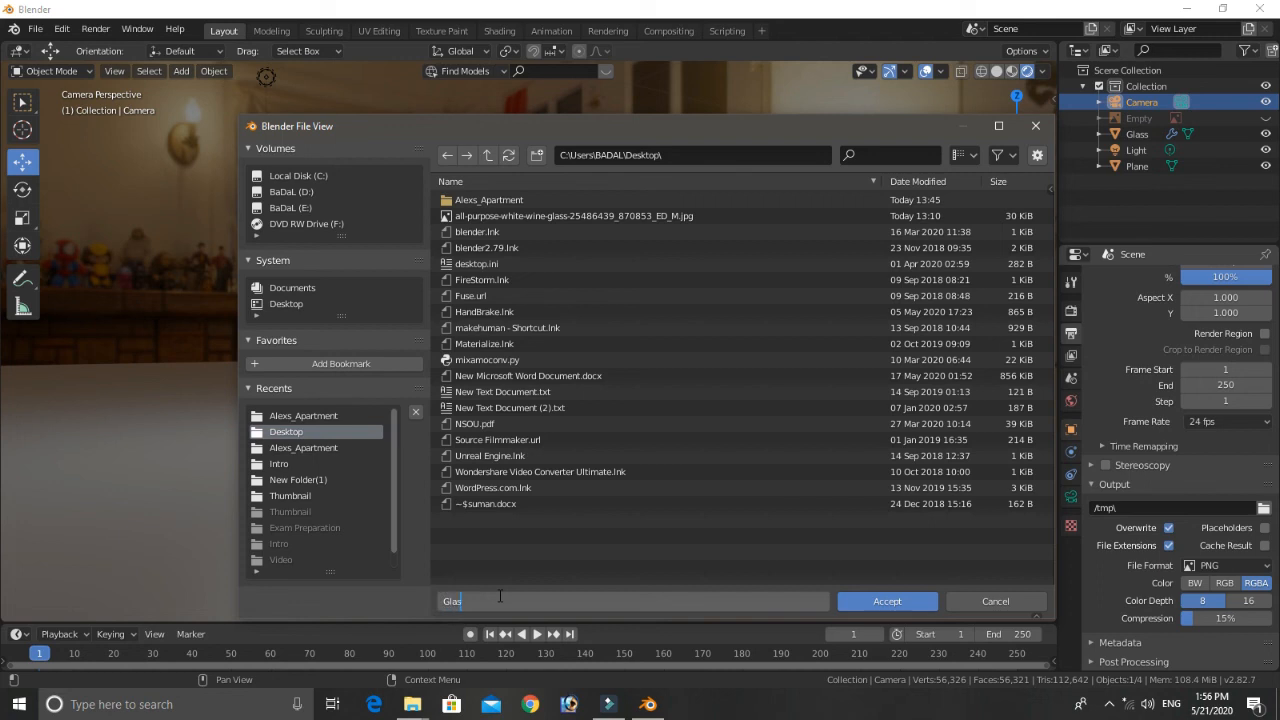
text(Glass)
click(881, 600)
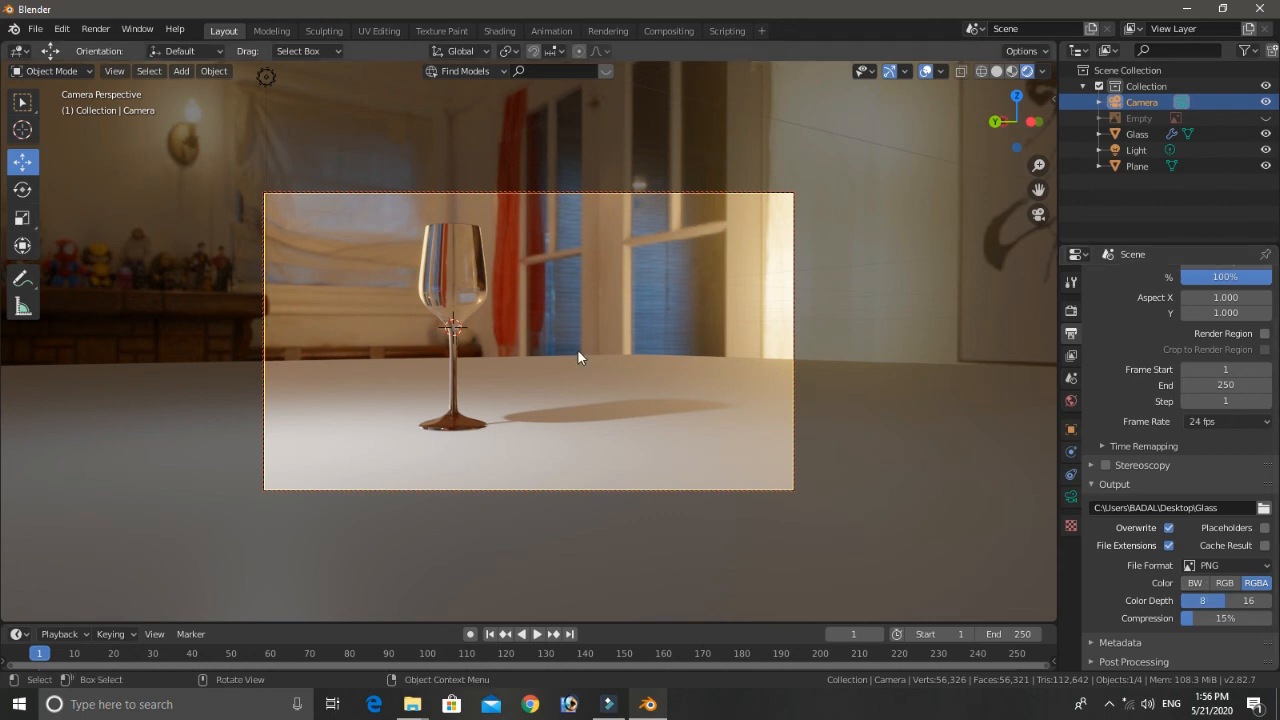
Step: Render the current frame as a still image and view the whole result
click(96, 30)
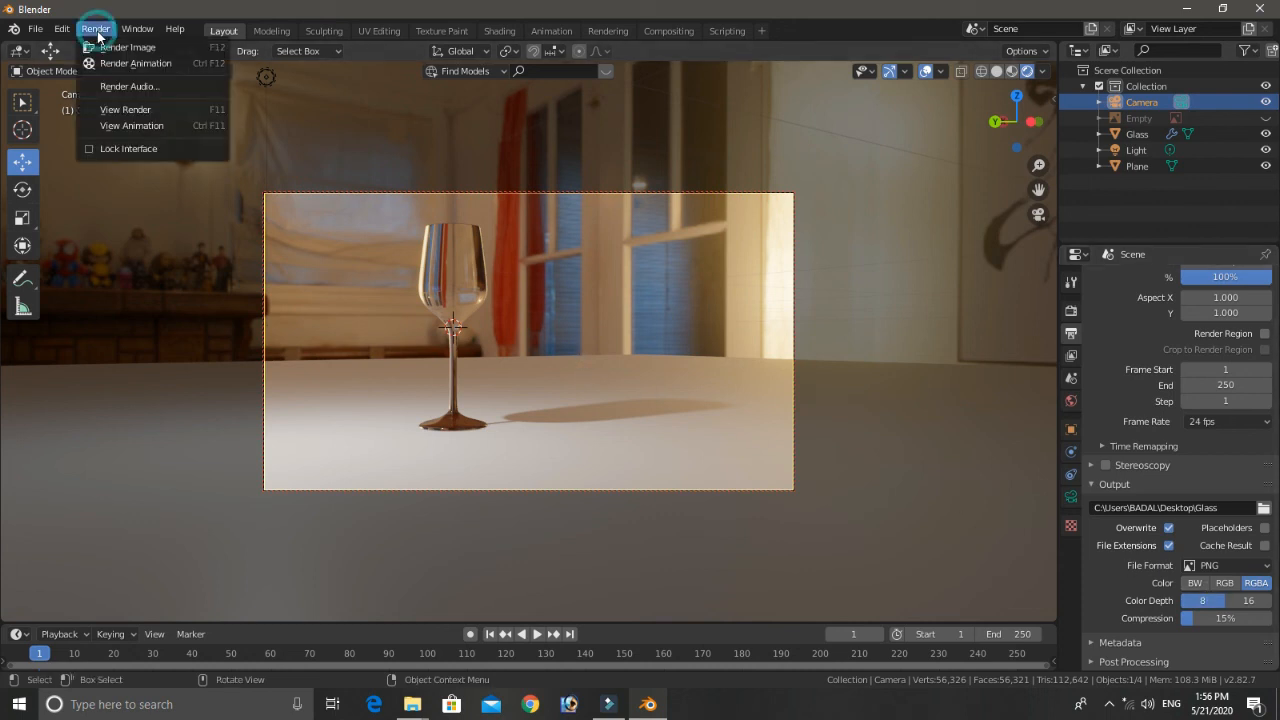
mouse_move(137, 29)
click(108, 47)
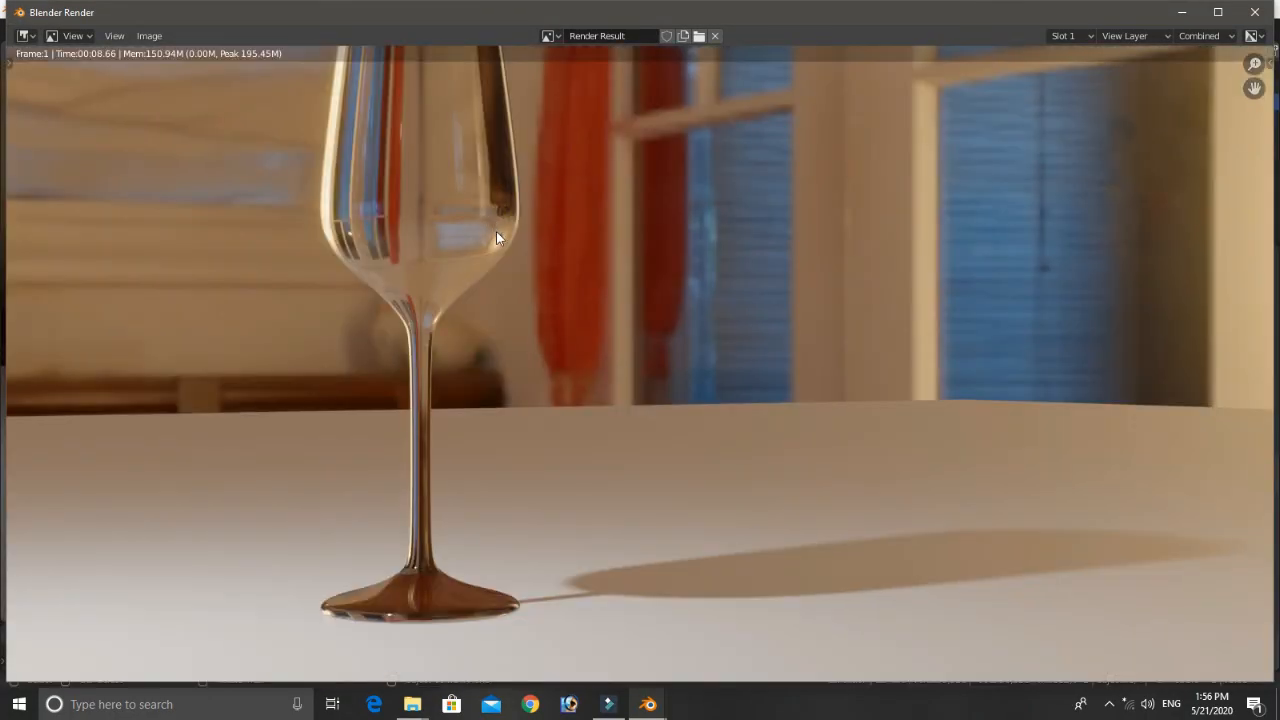
scroll(499, 238, down, 4)
scroll(533, 262, up, 3)
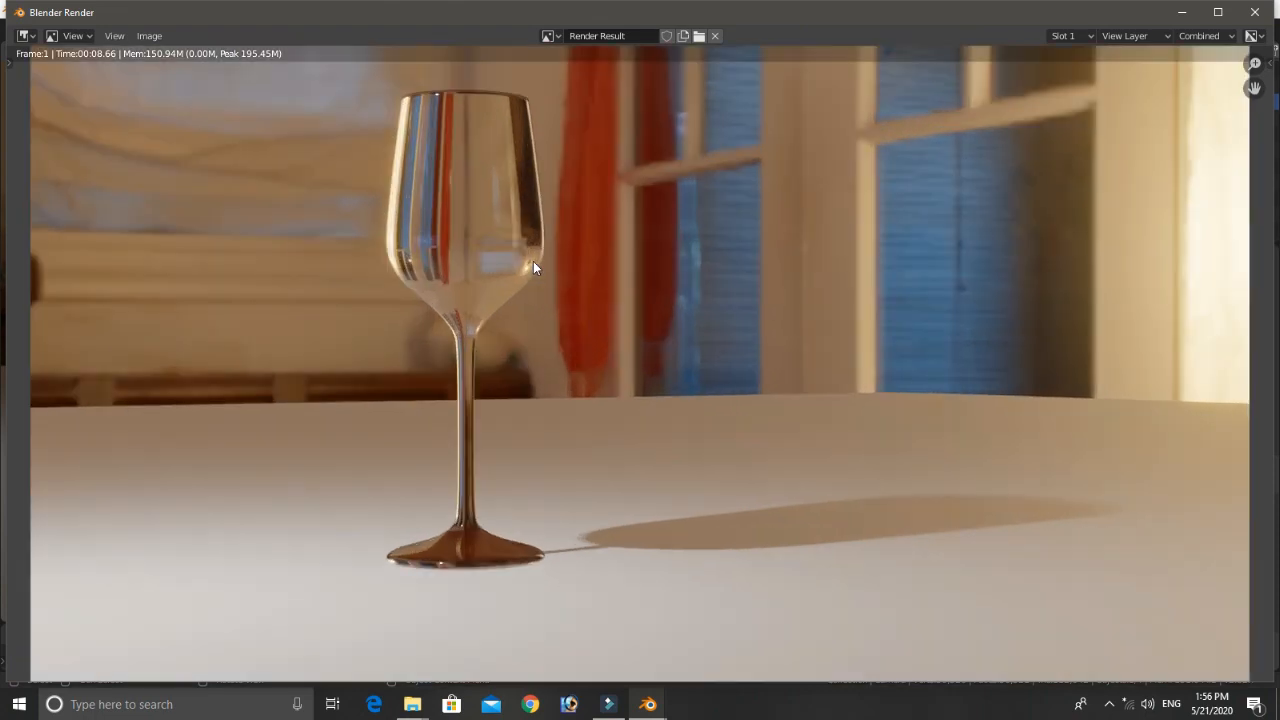
scroll(550, 263, down, 1)
scroll(567, 265, down, 1)
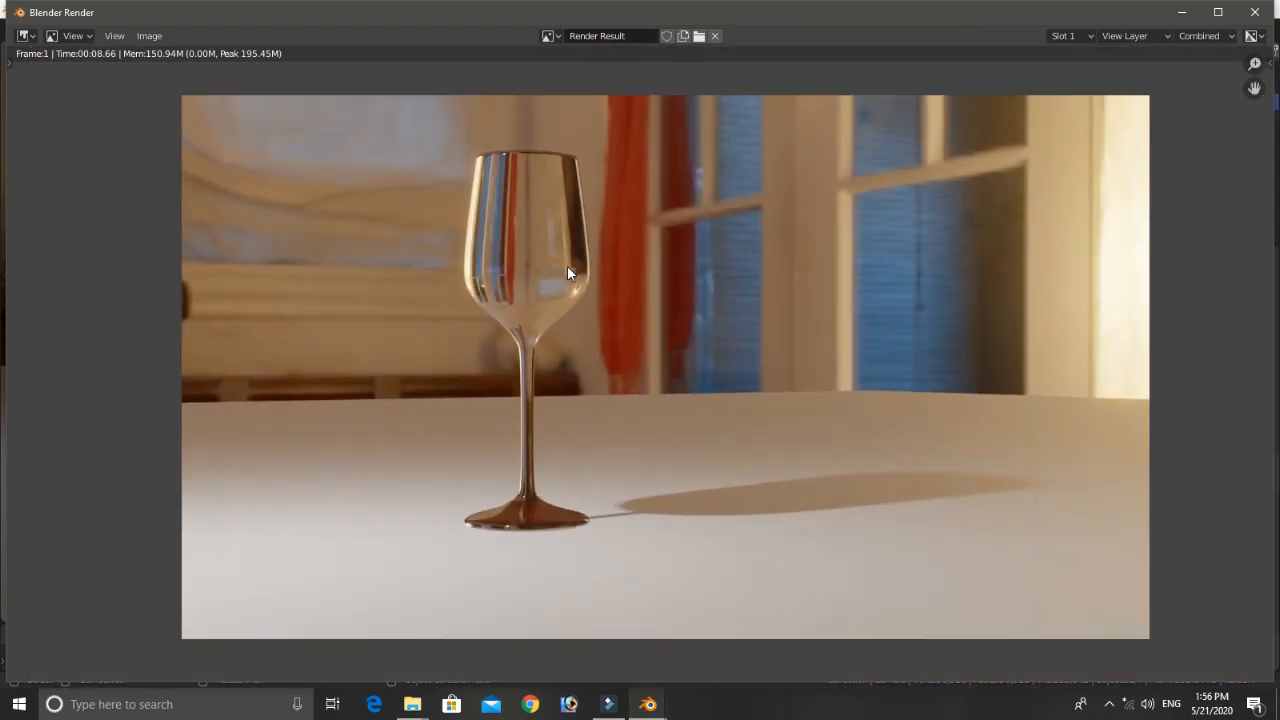
Step: Save the rendered image to the Desktop as Glass.png with a color depth of 16
click(149, 36)
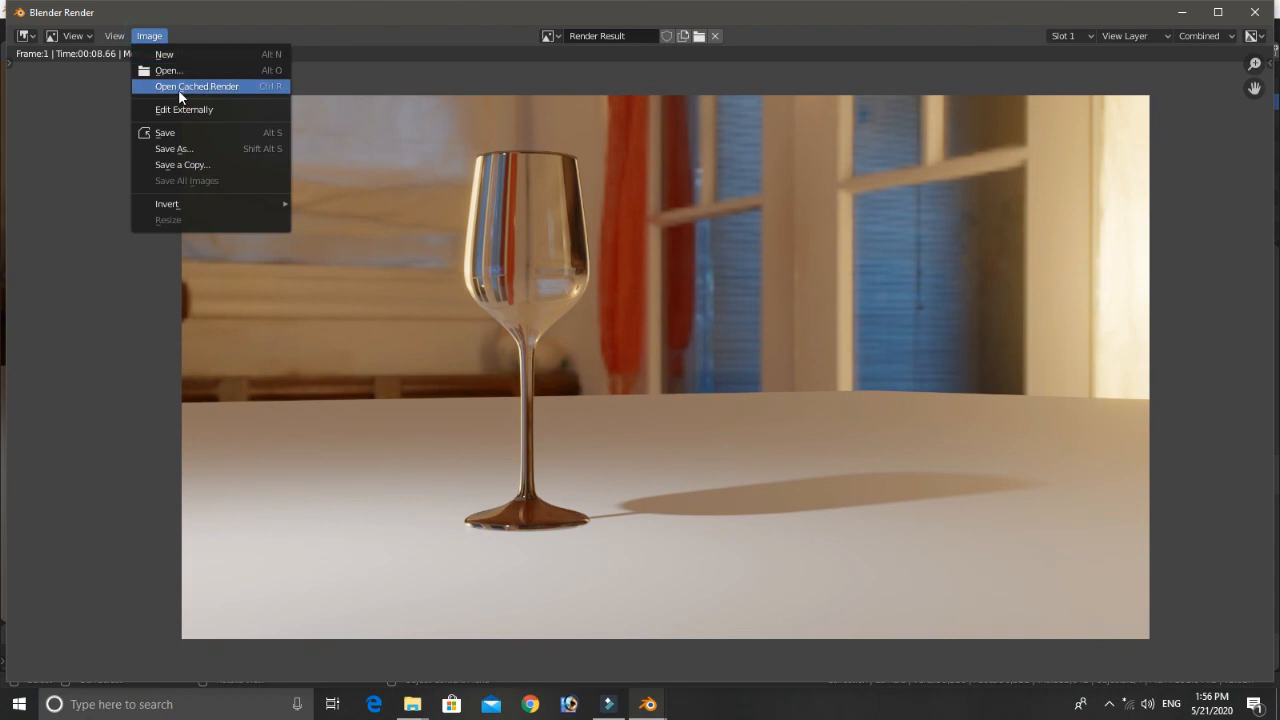
click(182, 134)
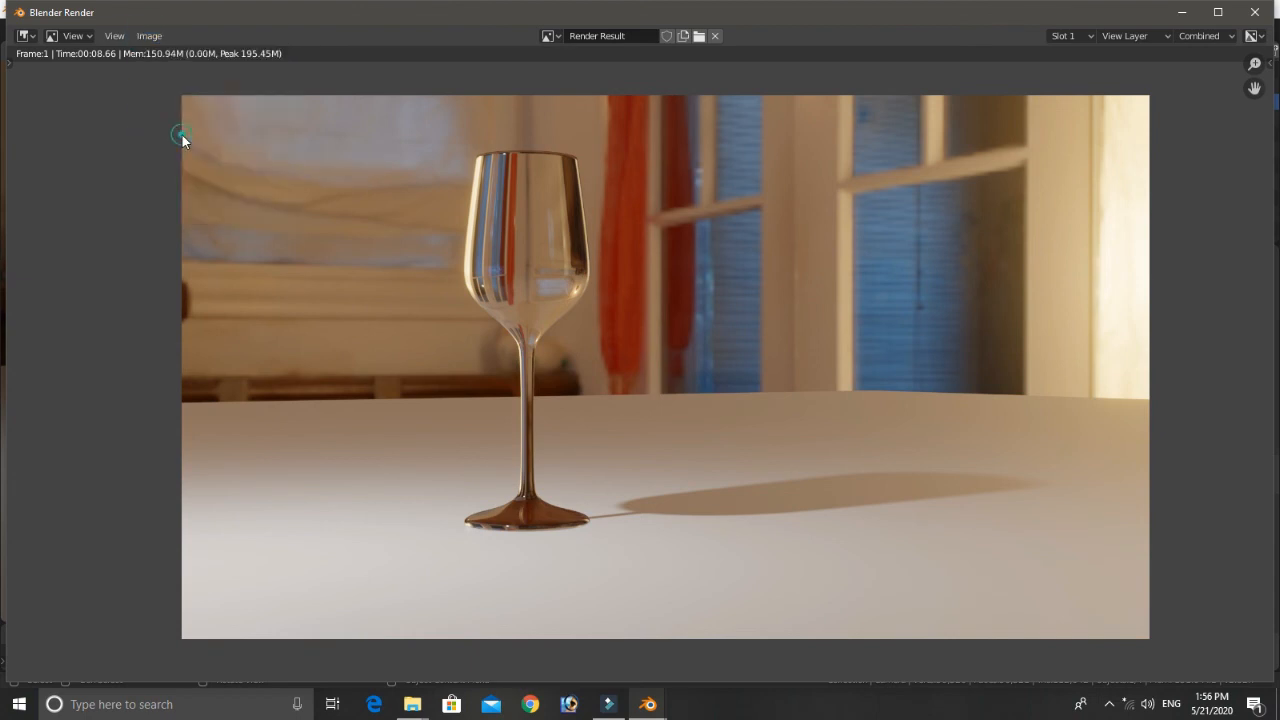
click(300, 306)
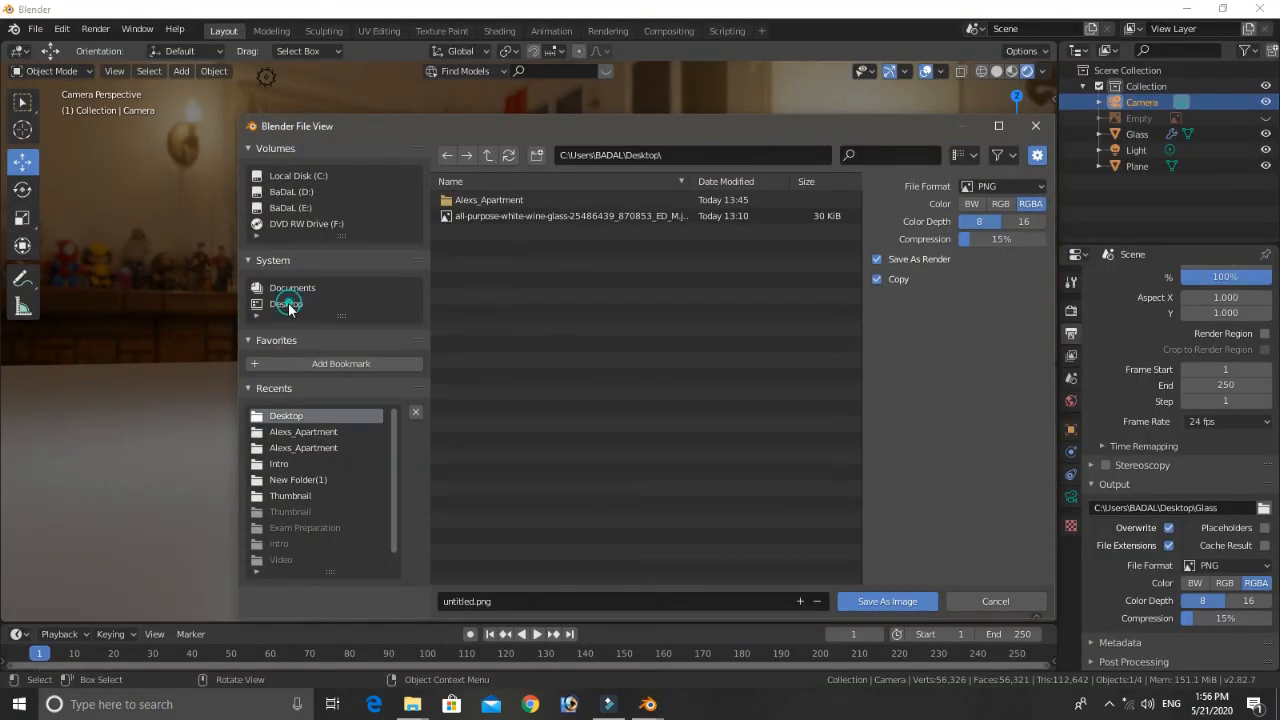
click(509, 603)
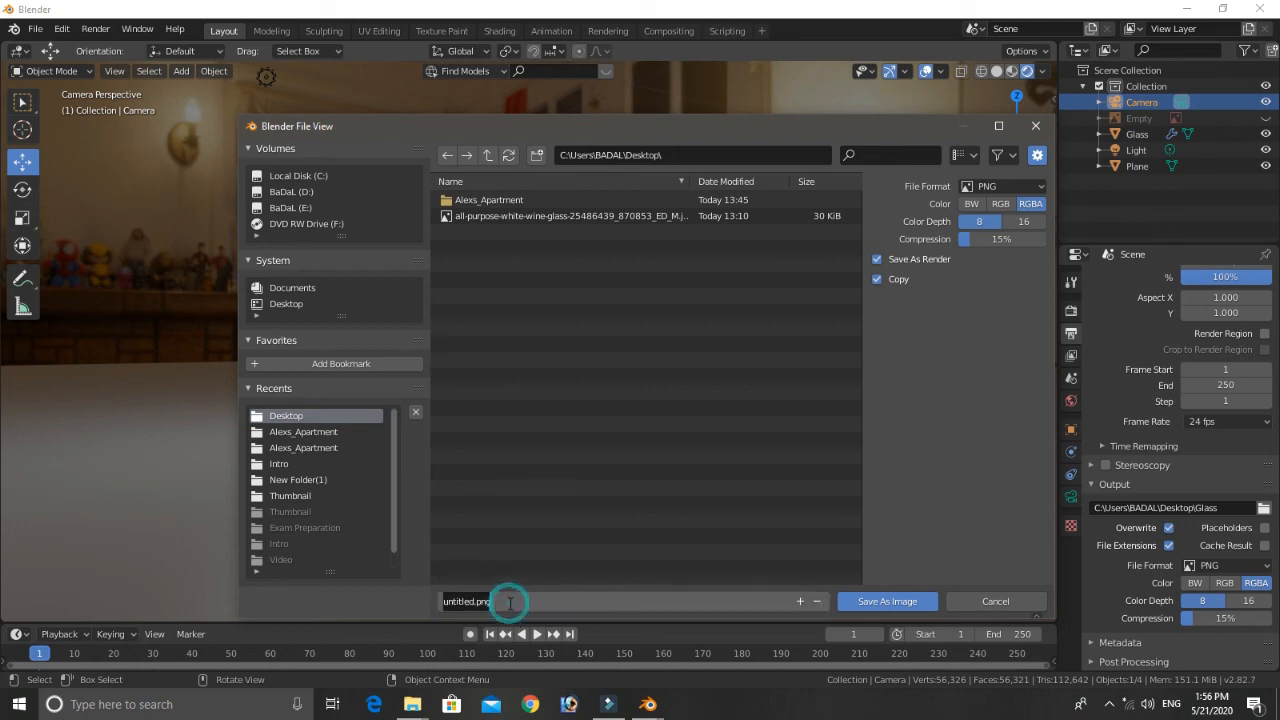
text(G)
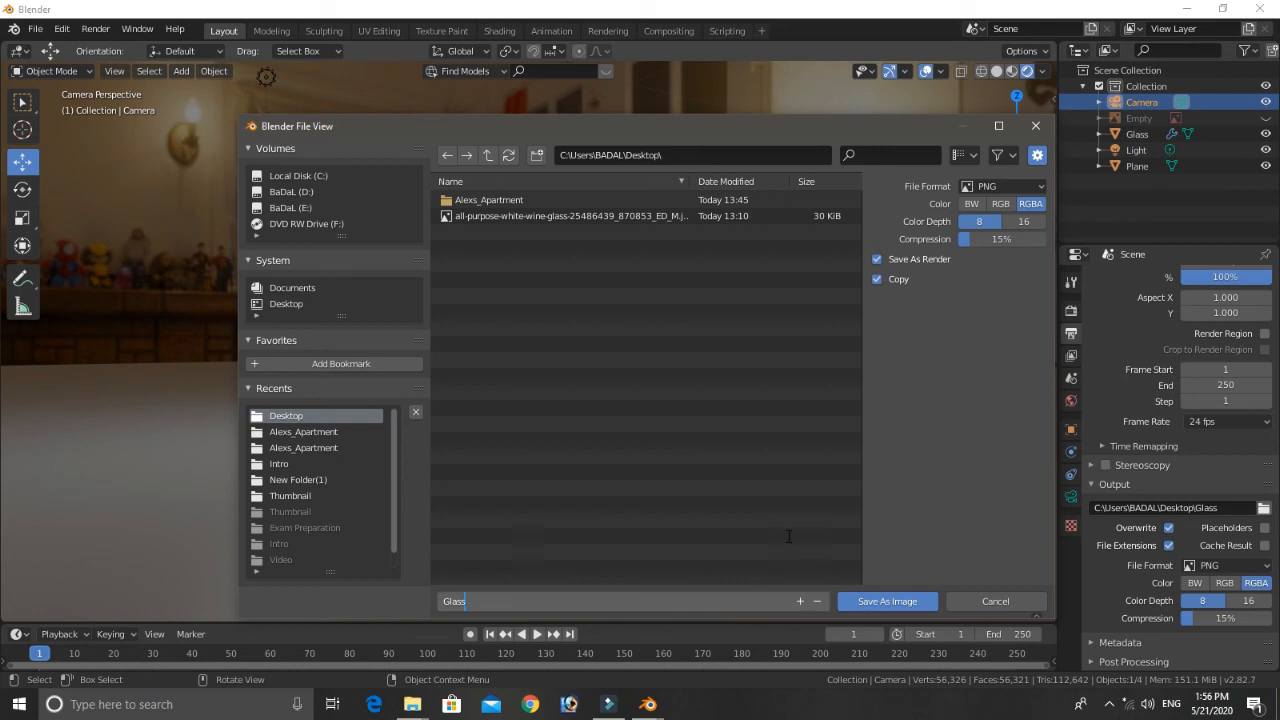
text(lass)
click(1024, 221)
click(1023, 219)
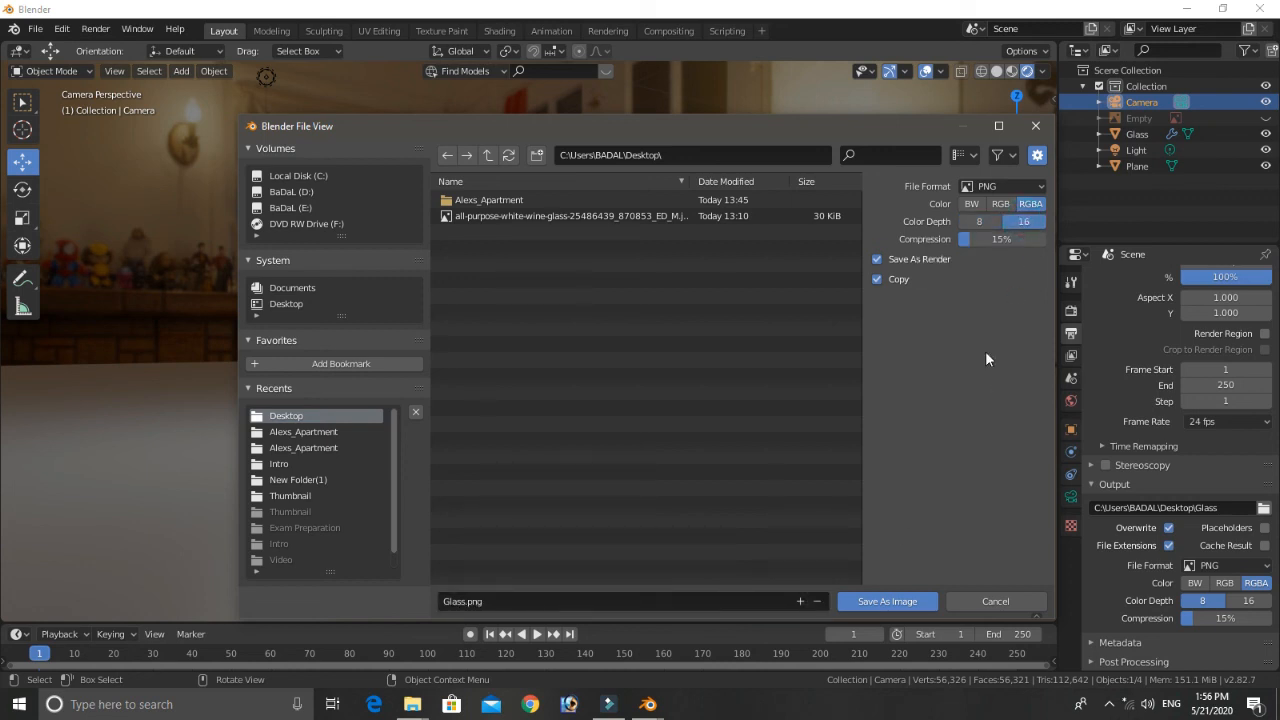
click(889, 600)
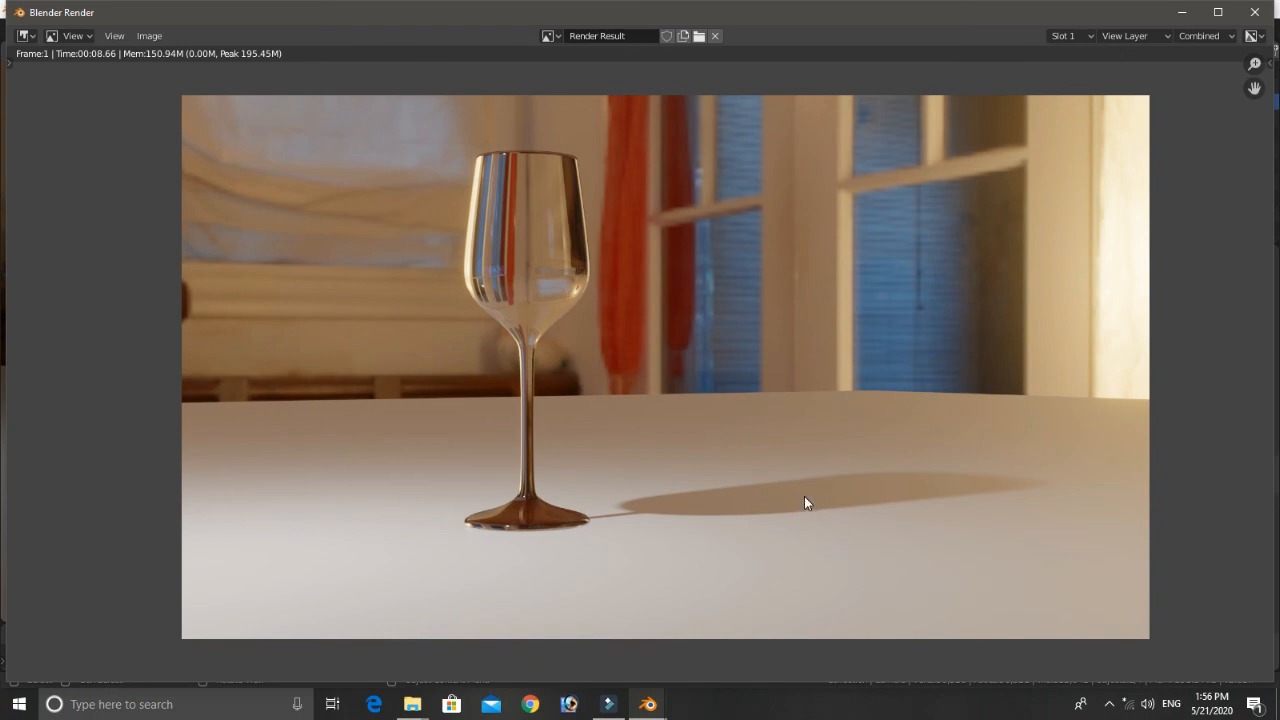
Step: Examine the rendered glass and its shadow close up and as a whole, and close the render window
scroll(660, 370, down, 3)
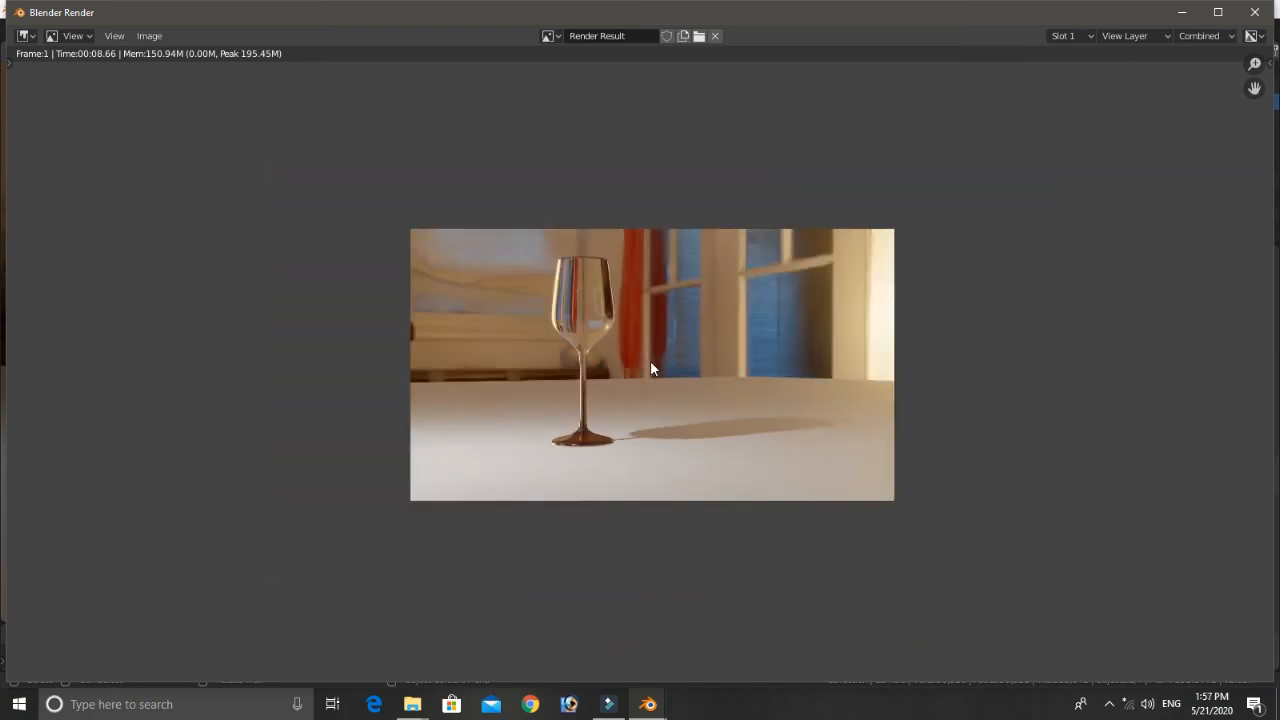
scroll(650, 369, up, 4)
scroll(650, 369, up, 2)
scroll(650, 369, down, 2)
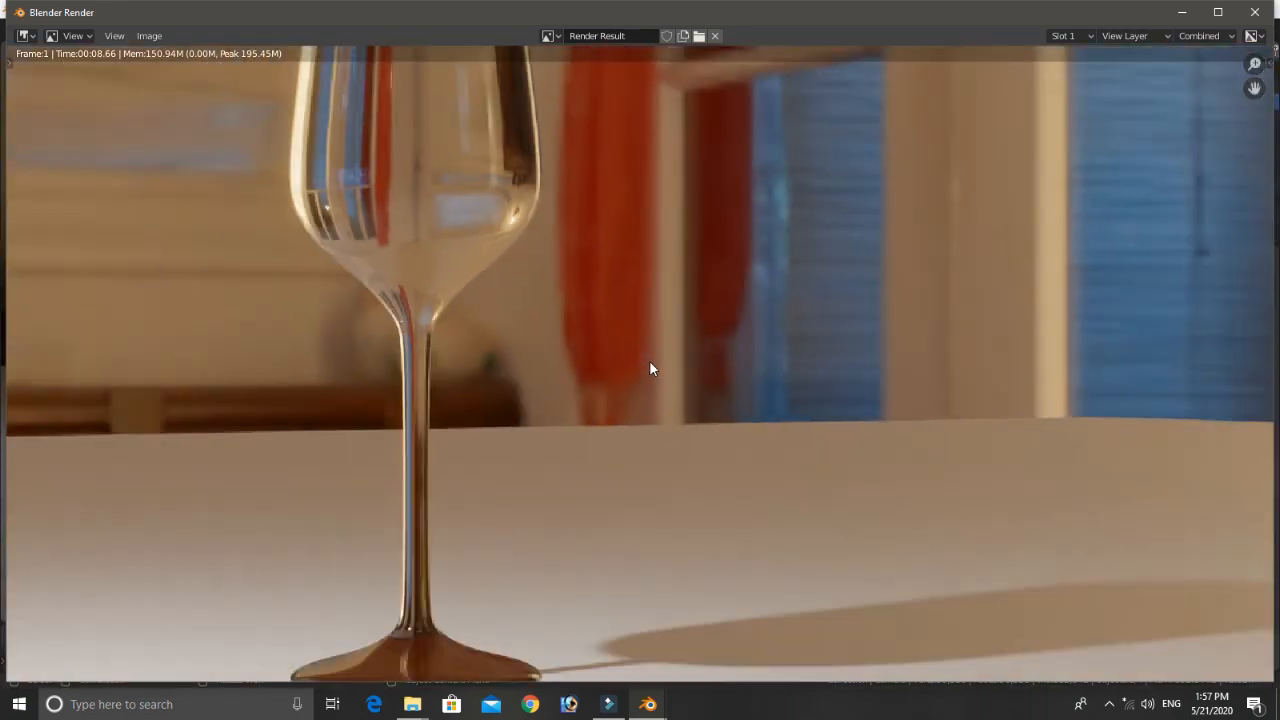
scroll(650, 369, down, 1)
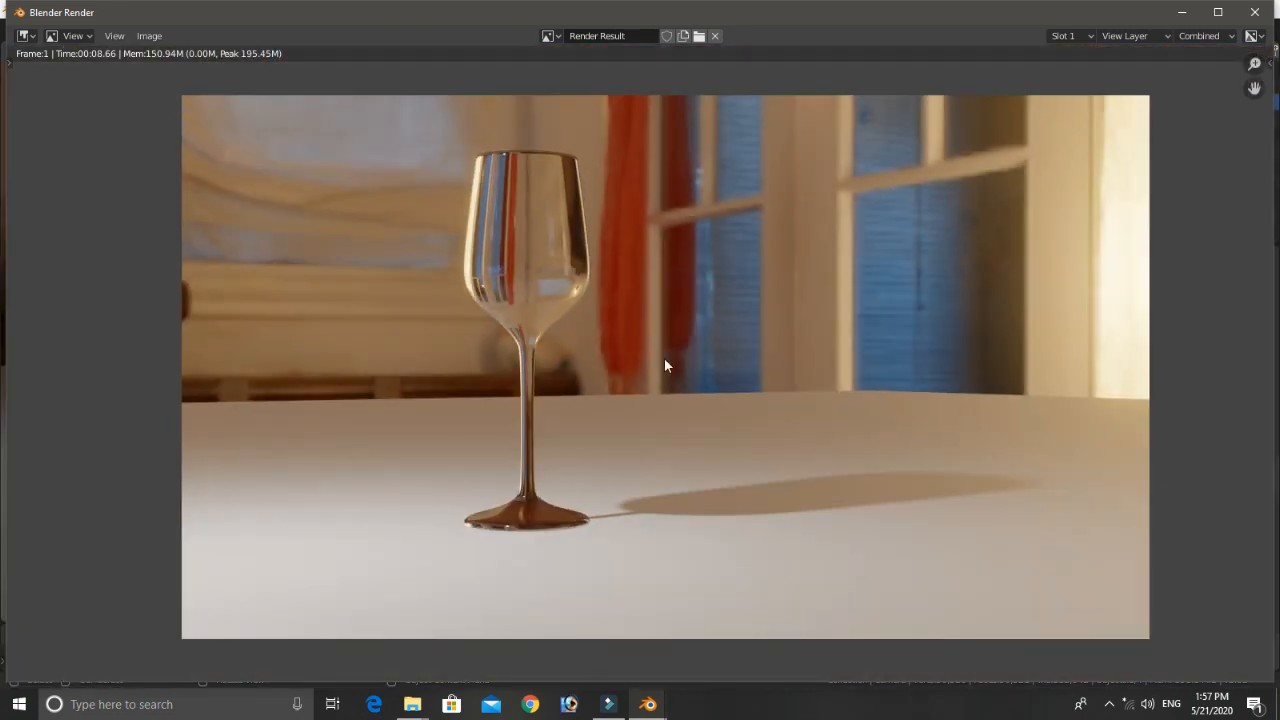
click(1254, 12)
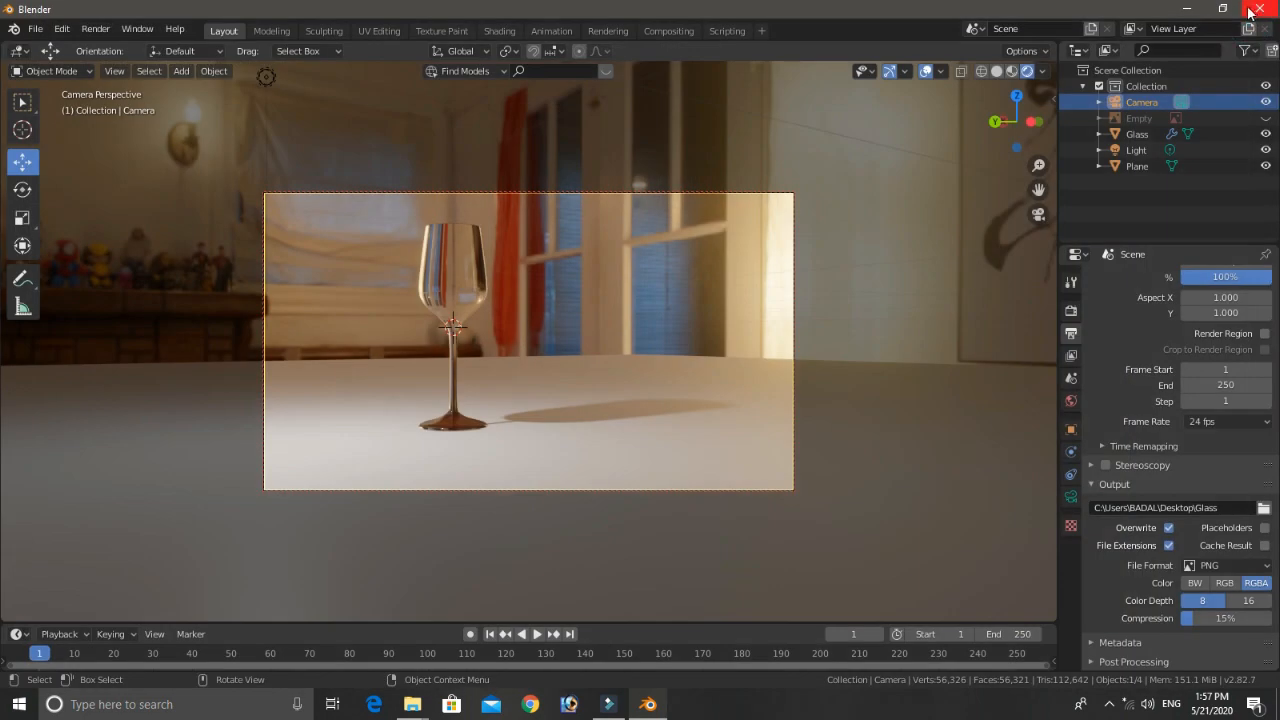